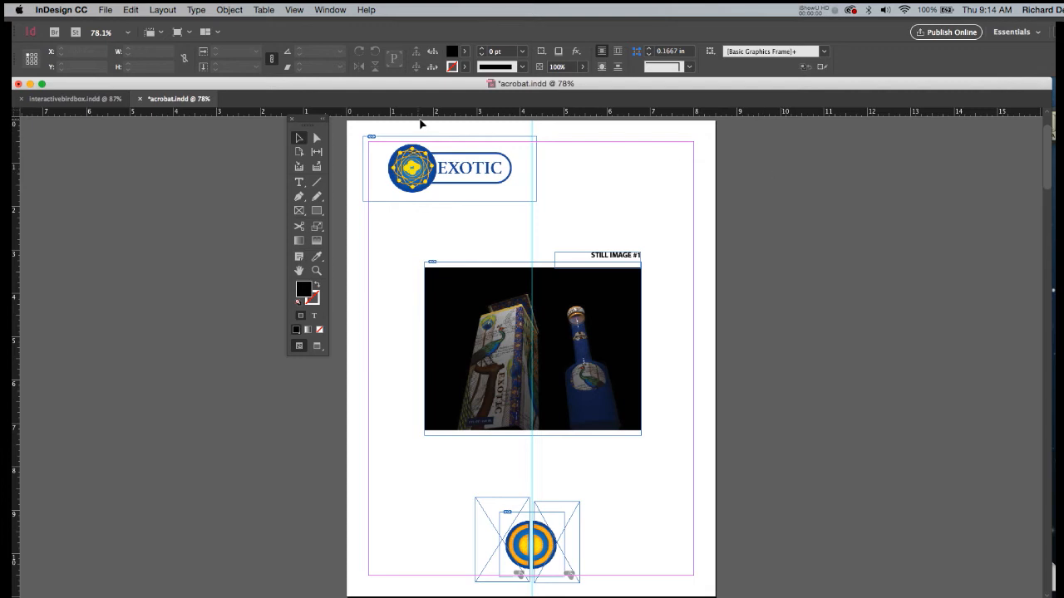
Create a new document from the recent custom 8.5 x 11 in preset.
{"action": "left_click", "coordinate": [106, 9]}
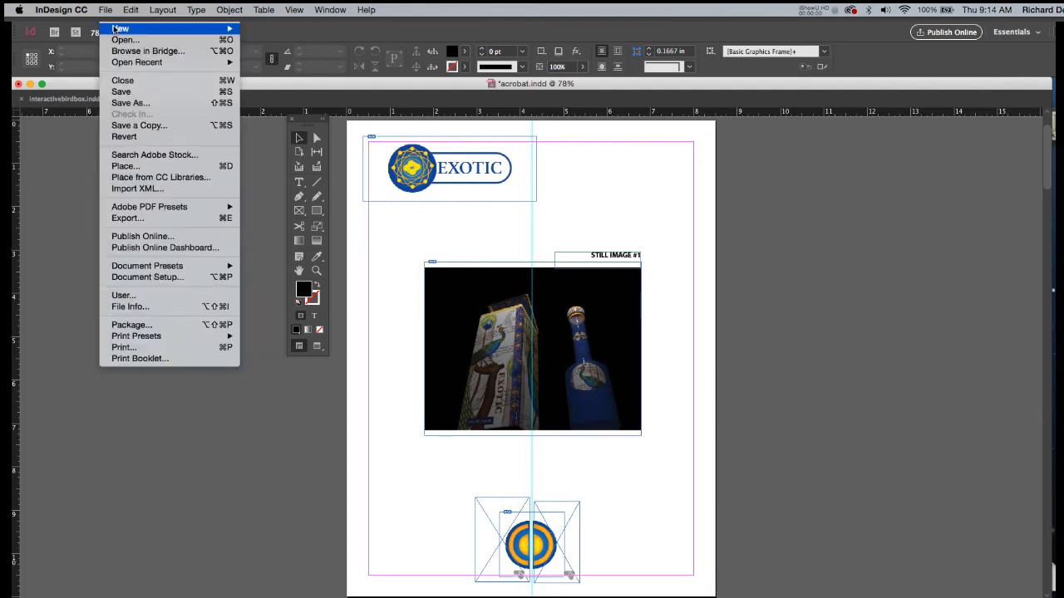
{"action": "left_click", "coordinate": [250, 34]}
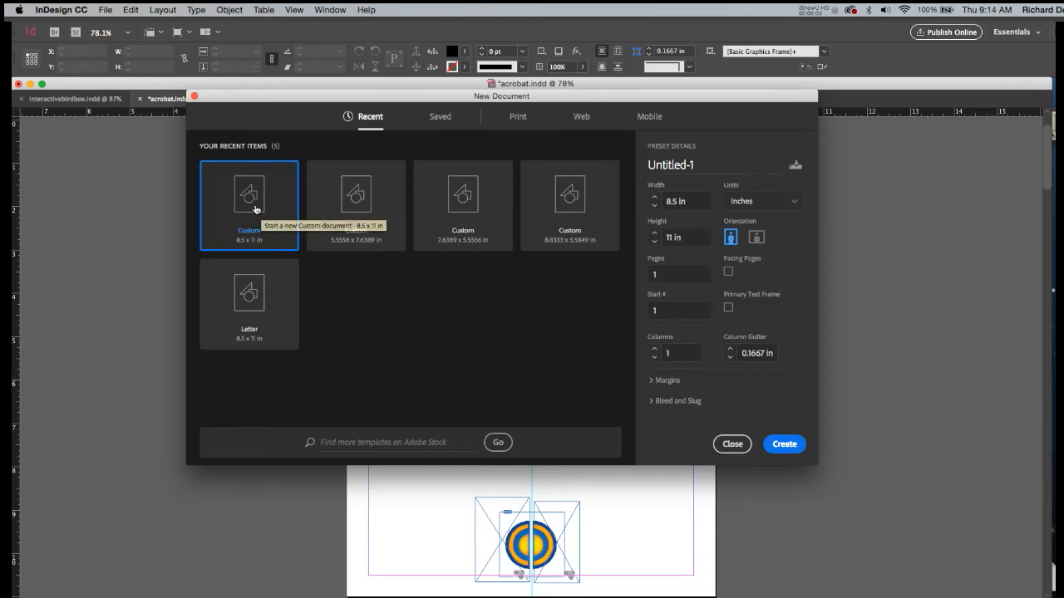
{"action": "double_click", "coordinate": [255, 209]}
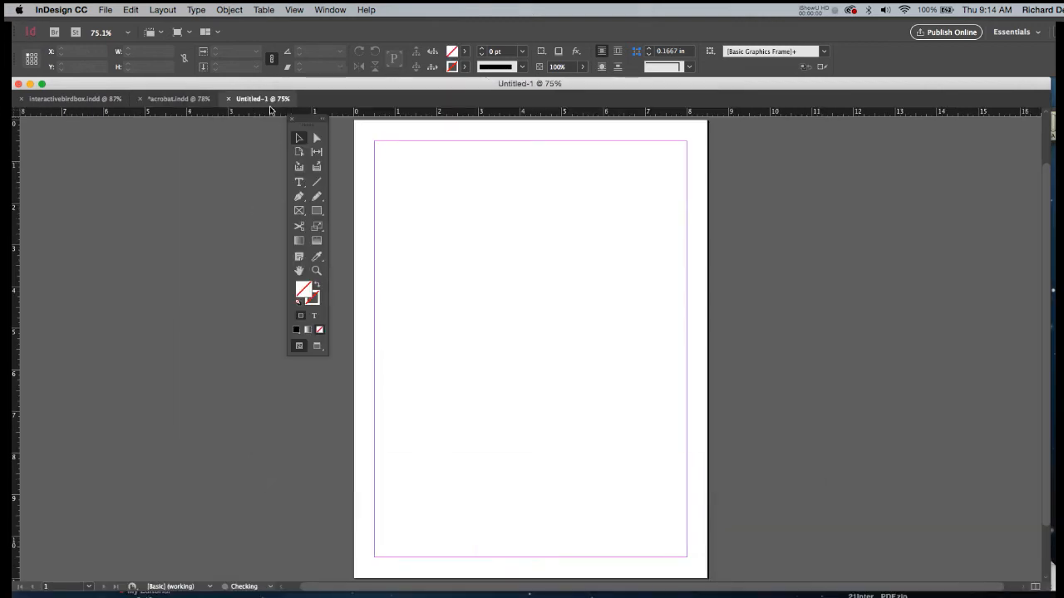
Show the document's page list, move it clear of the page edge, and open A-Master for editing.
{"action": "left_click", "coordinate": [331, 10]}
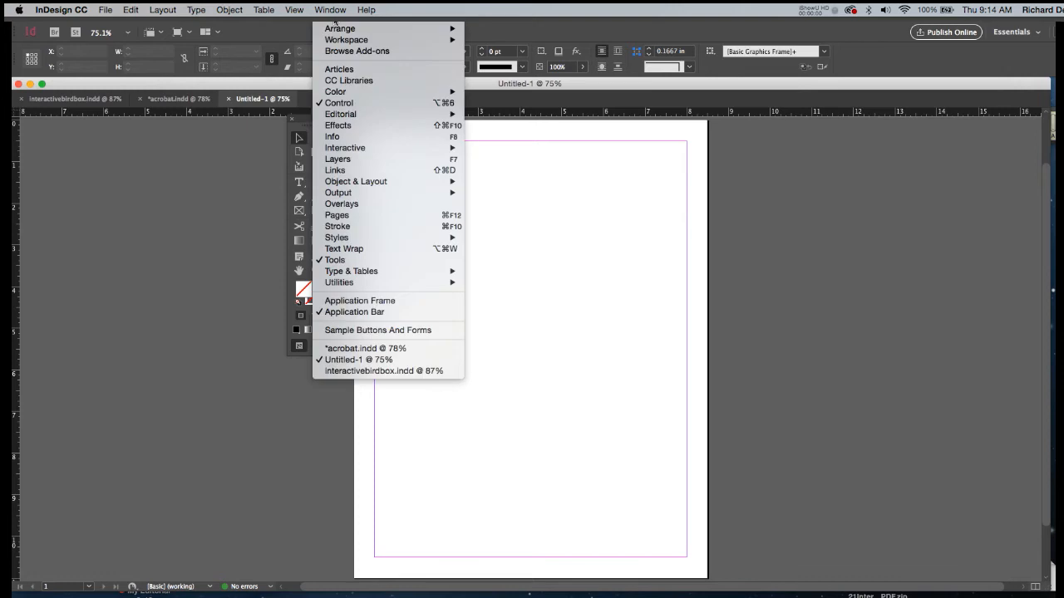
{"action": "left_click", "coordinate": [352, 216]}
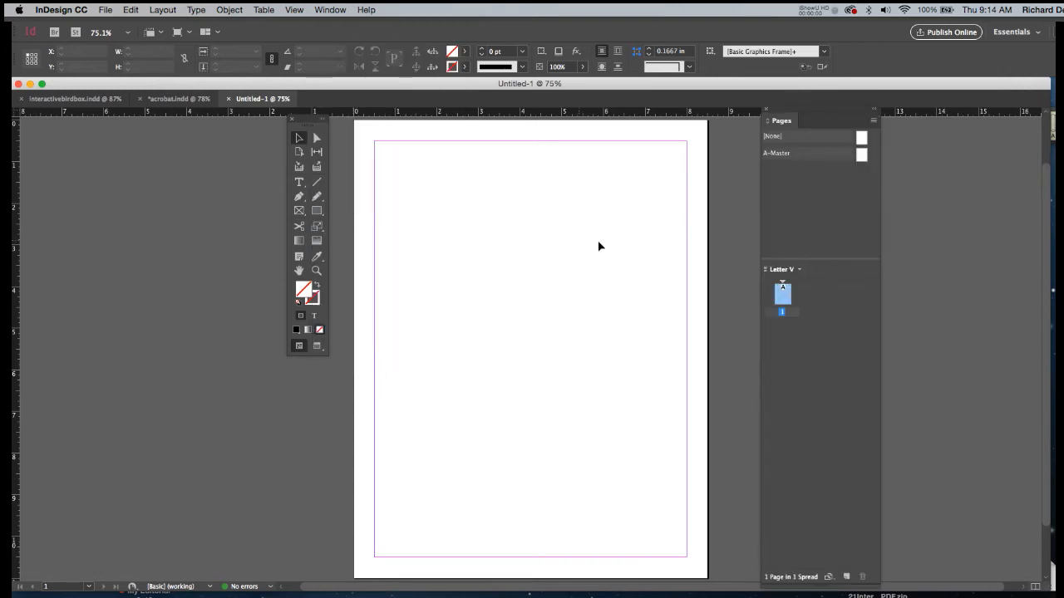
{"action": "left_click_drag", "start_coordinate": [785, 114], "coordinate": [771, 105]}
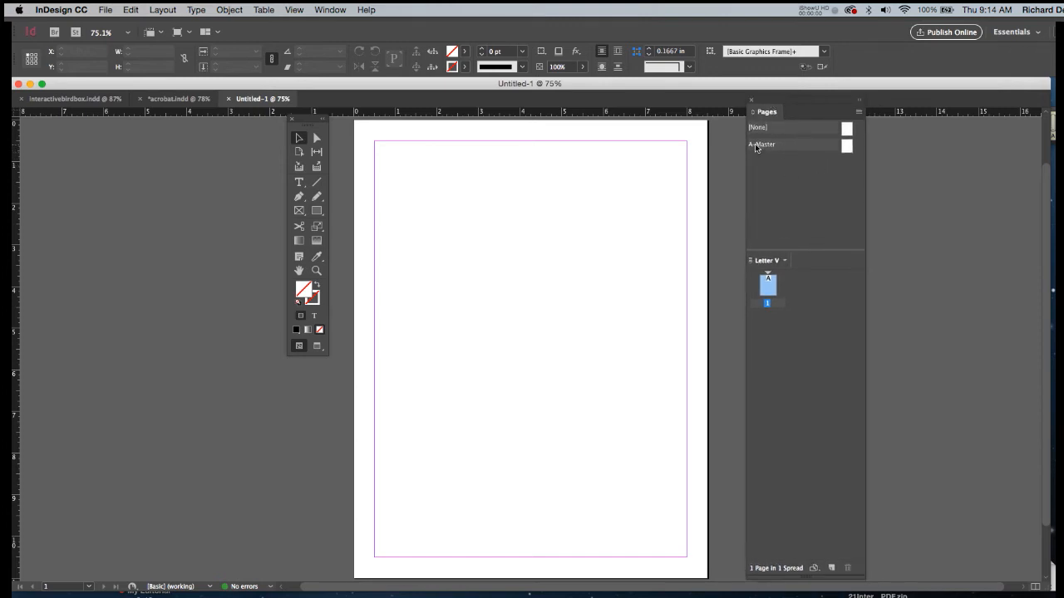
{"action": "double_click", "coordinate": [844, 148]}
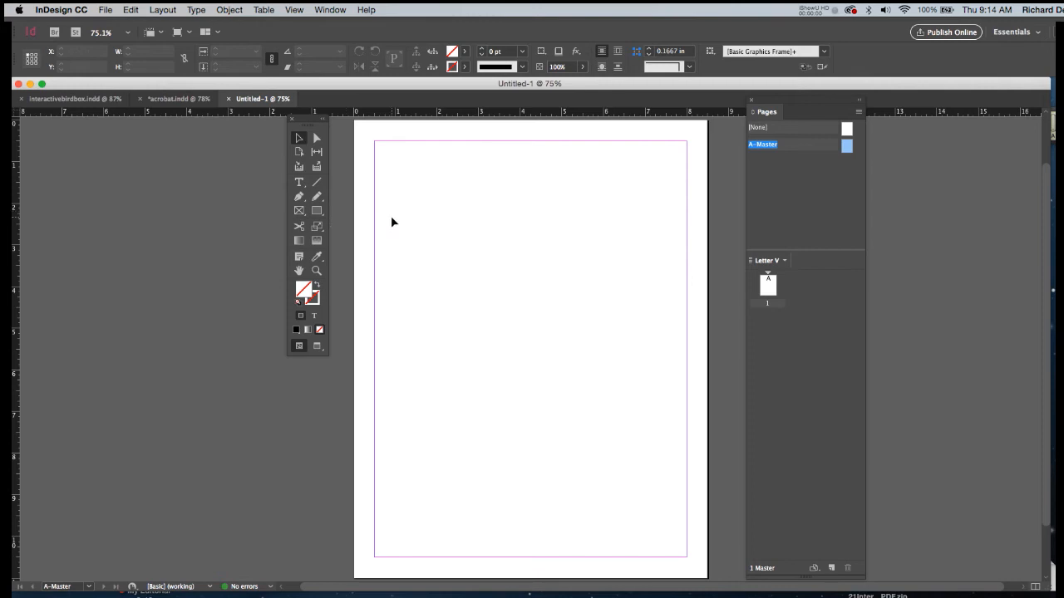
Create a 4 x 1.5 in rectangular frame on A-Master and align it with the upper-left margin corner.
{"action": "key", "text": "f"}
{"action": "left_click", "coordinate": [487, 193]}
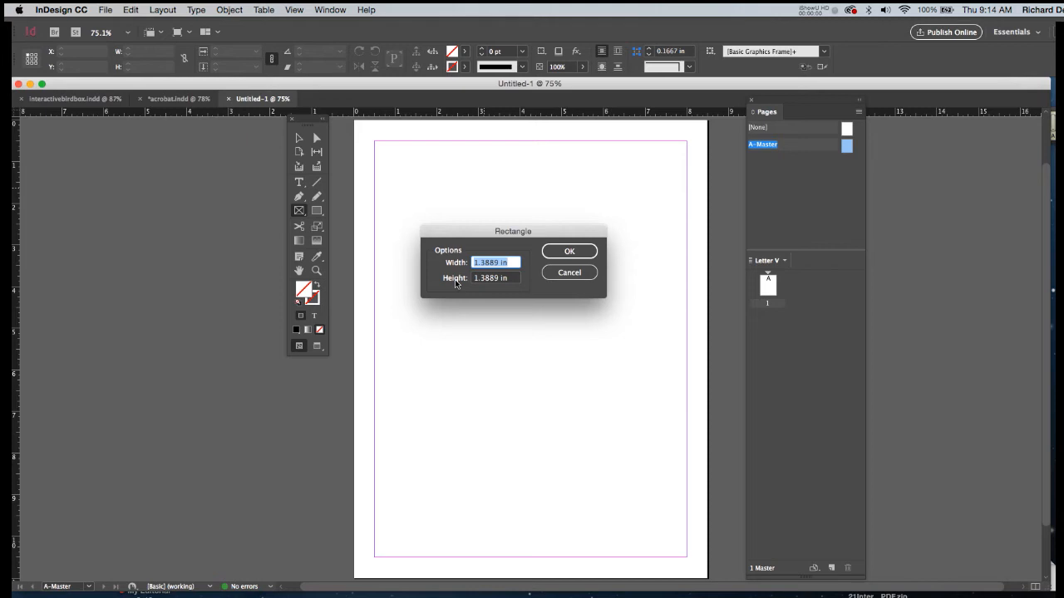
{"action": "type", "text": "4"}
{"action": "key", "text": "Tab"}
{"action": "type", "text": "1.5"}
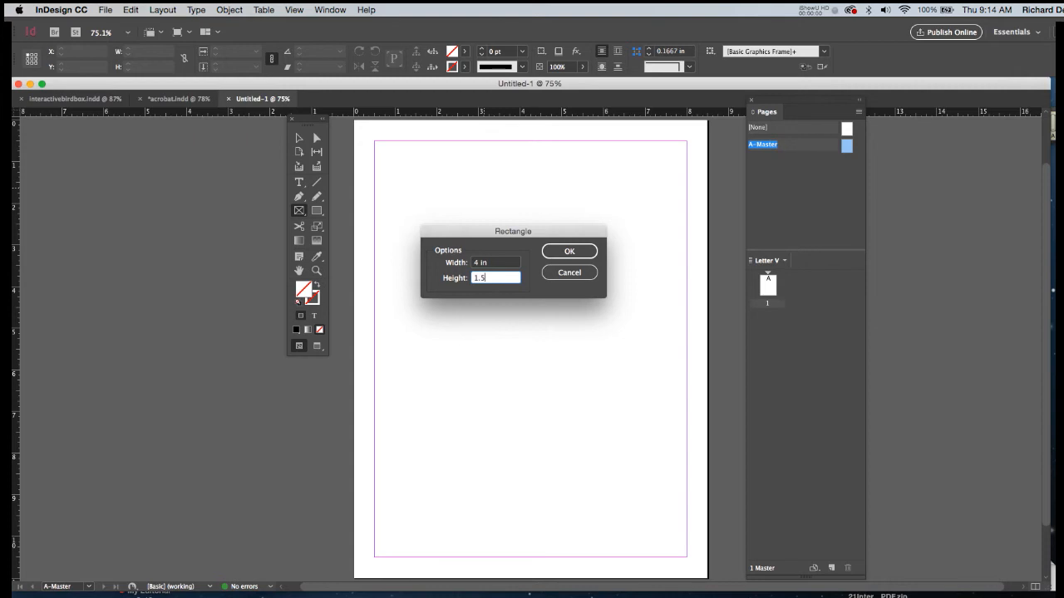
{"action": "key", "text": "Return"}
{"action": "key", "text": "v"}
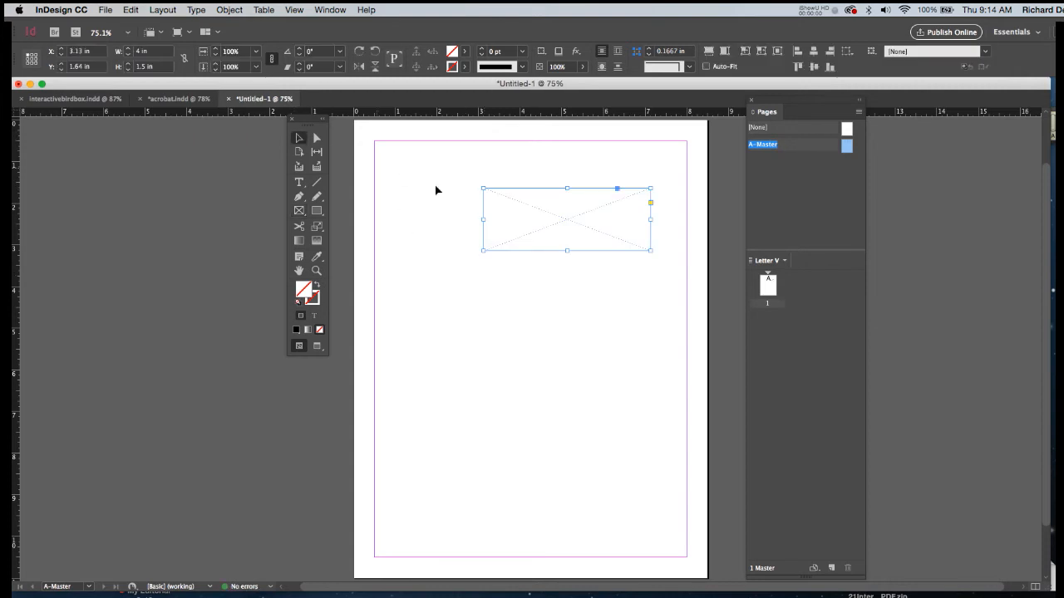
{"action": "left_click_drag", "start_coordinate": [537, 224], "coordinate": [437, 181]}
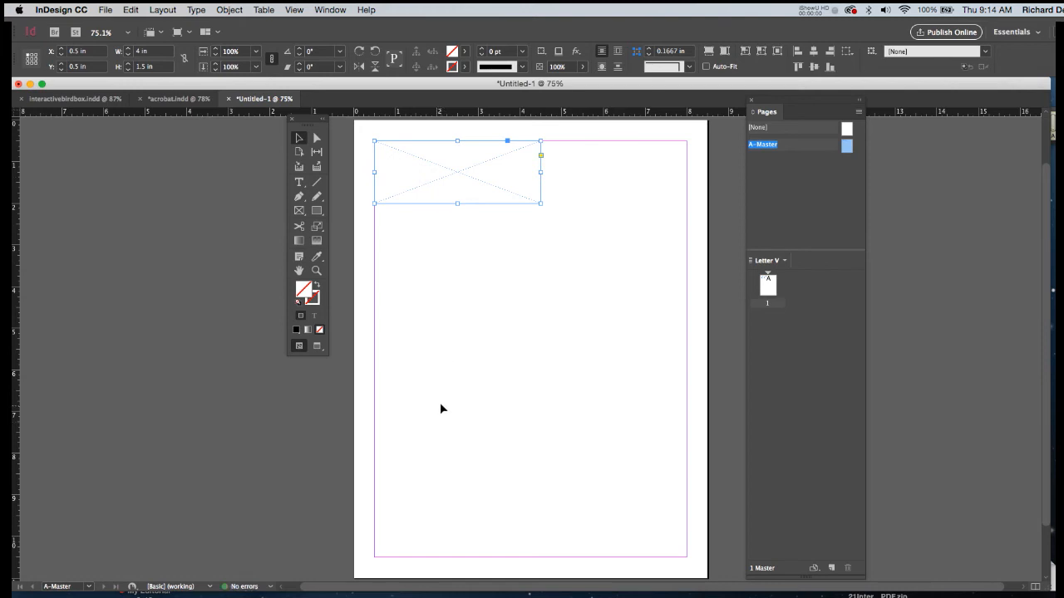
Create a 1.5 x 1.5 in rectangular frame in the lower half of the master page.
{"action": "left_click", "coordinate": [299, 213]}
{"action": "left_click", "coordinate": [505, 409]}
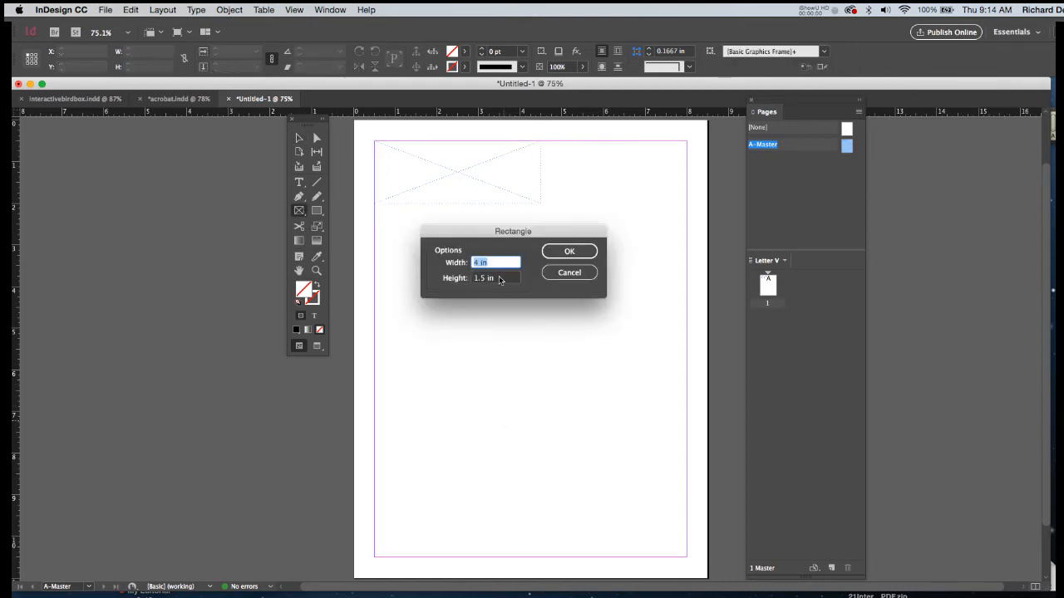
{"action": "type", "text": "1.5"}
{"action": "key", "text": "Tab"}
{"action": "type", "text": "1.5"}
{"action": "key", "text": "Return"}
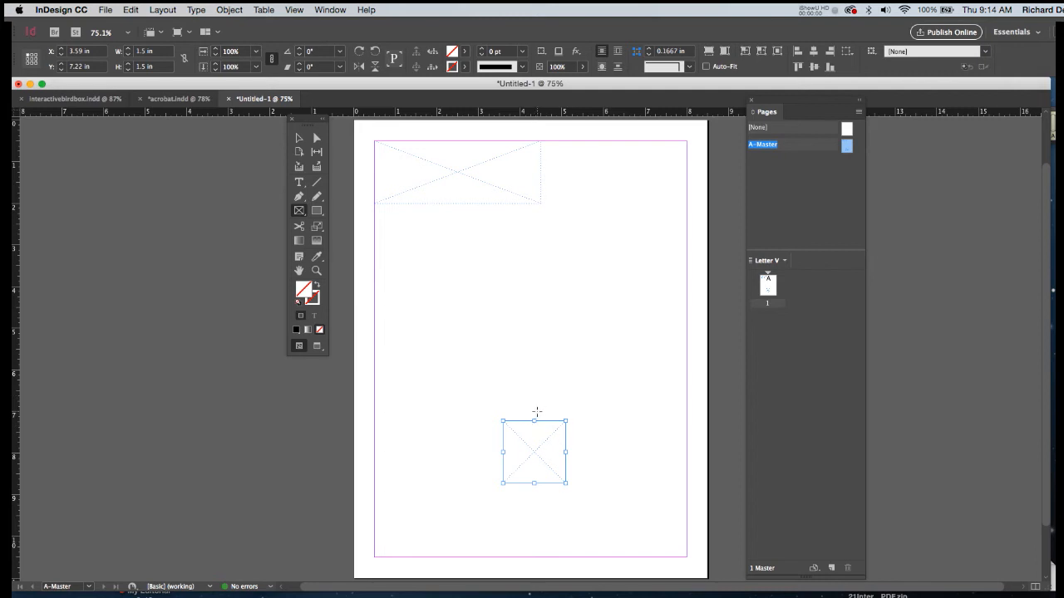
Centre the square frame on the bottom margin and add a vertical guide through the middle of the page.
{"action": "key", "text": "v"}
{"action": "left_click_drag", "start_coordinate": [535, 432], "coordinate": [531, 507]}
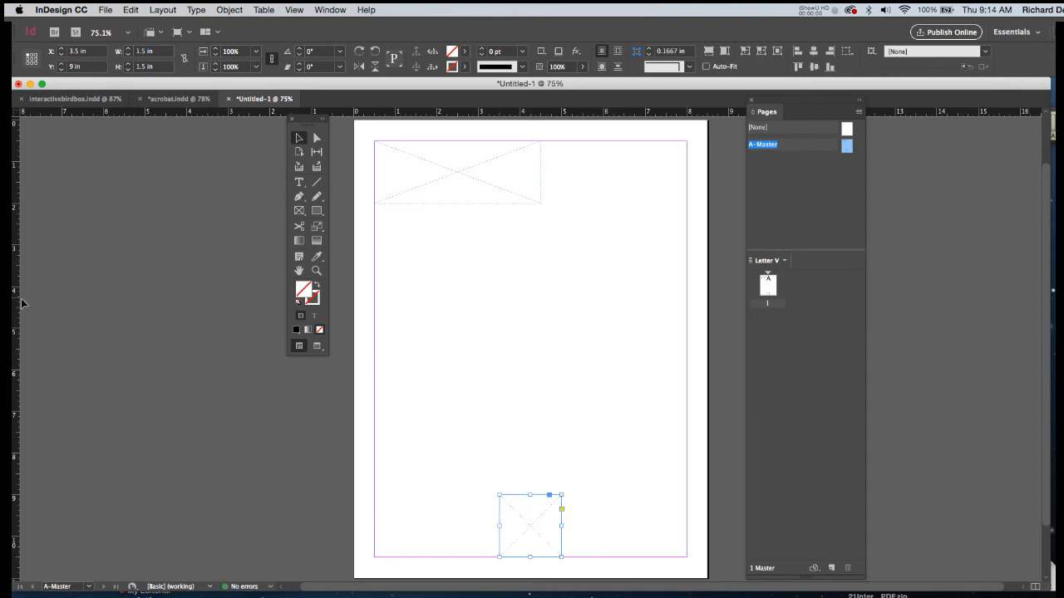
{"action": "left_click_drag", "start_coordinate": [16, 308], "coordinate": [531, 346]}
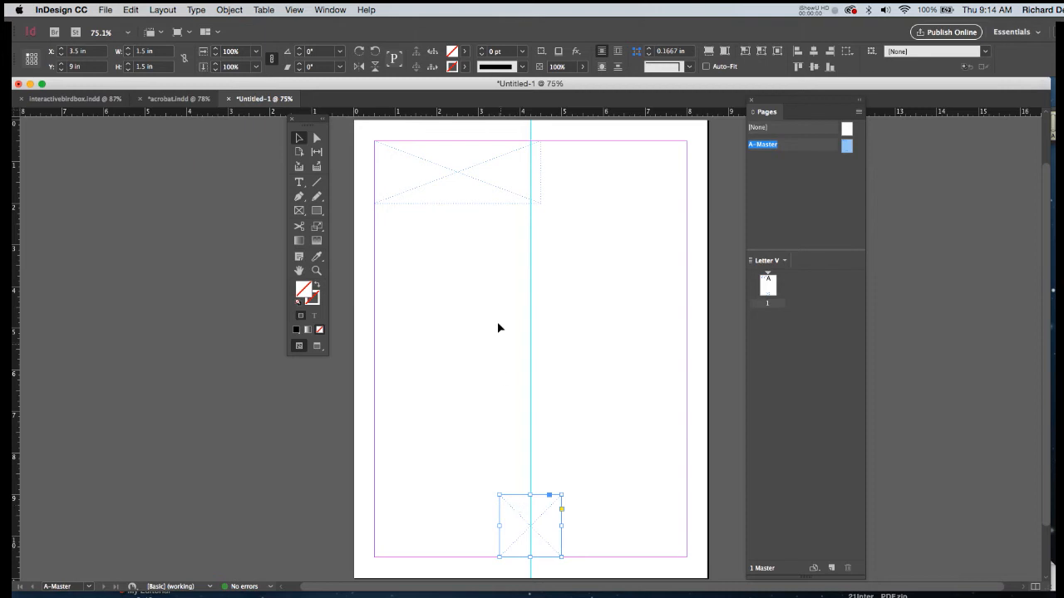
Place exoticlogo.png in the wide upper frame and fit the content proportionally.
{"action": "left_click", "coordinate": [474, 185]}
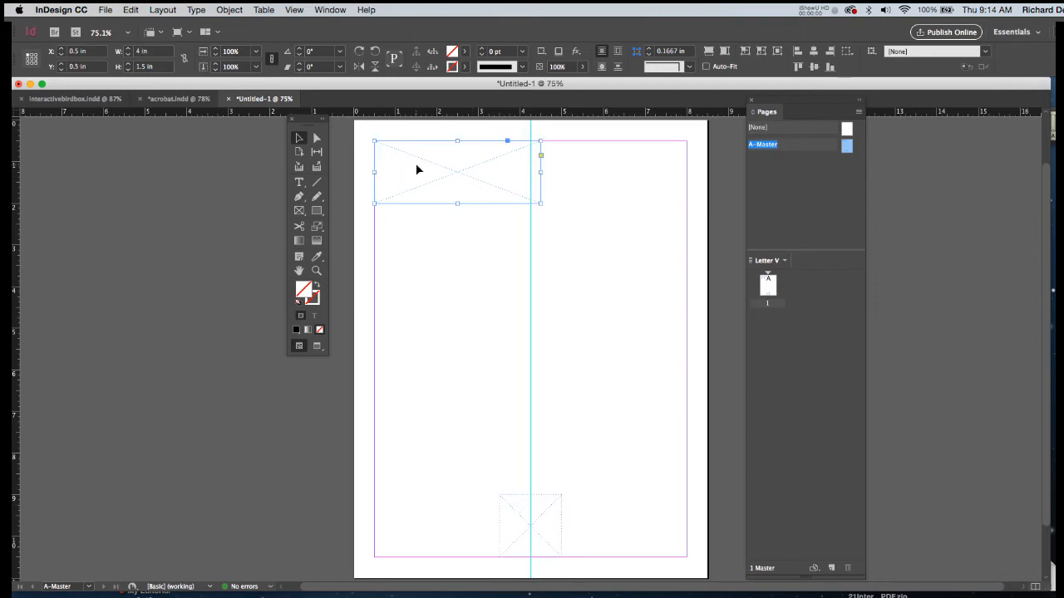
{"action": "key", "text": "super+d"}
{"action": "left_click", "coordinate": [458, 195]}
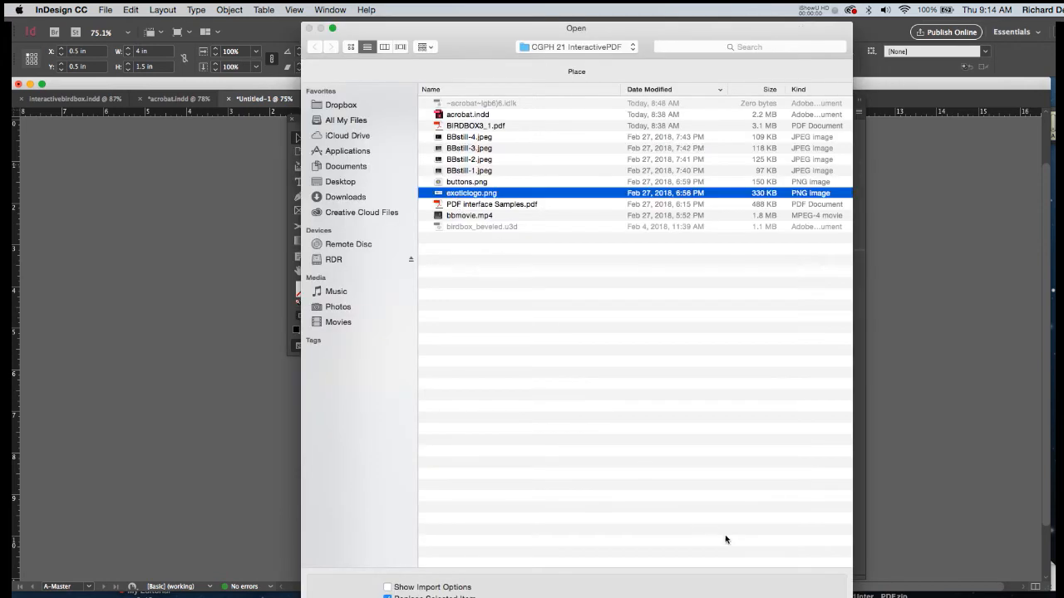
{"action": "key", "text": "Return"}
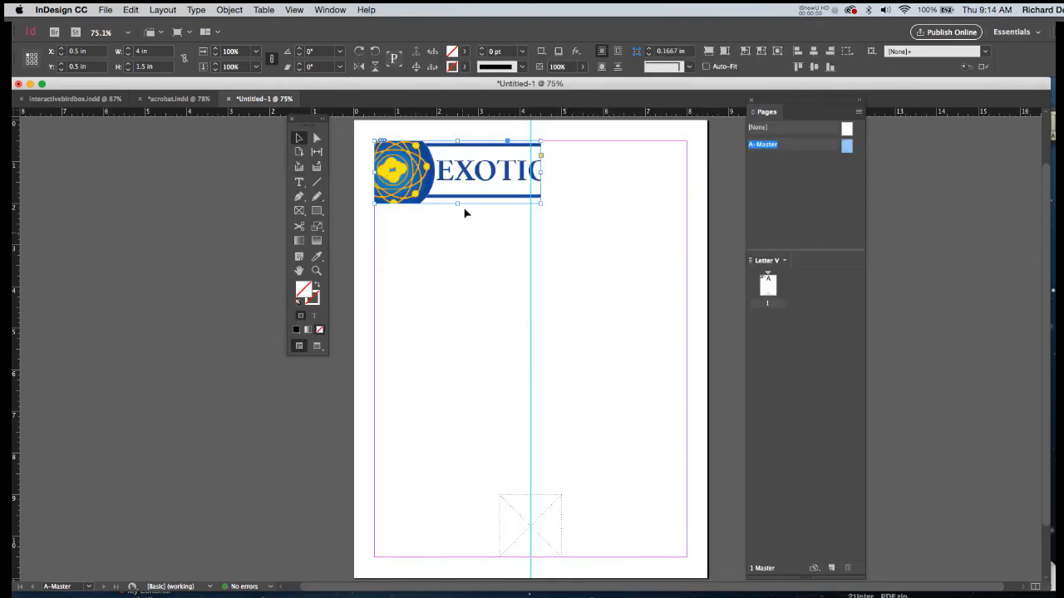
{"action": "right_click", "coordinate": [498, 167]}
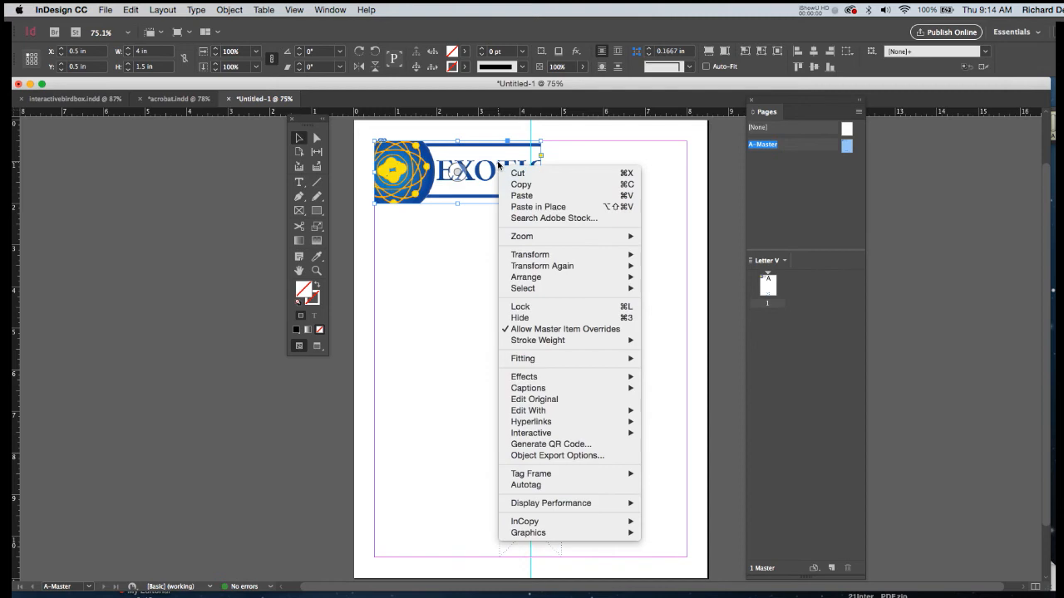
{"action": "mouse_move", "coordinate": [562, 358]}
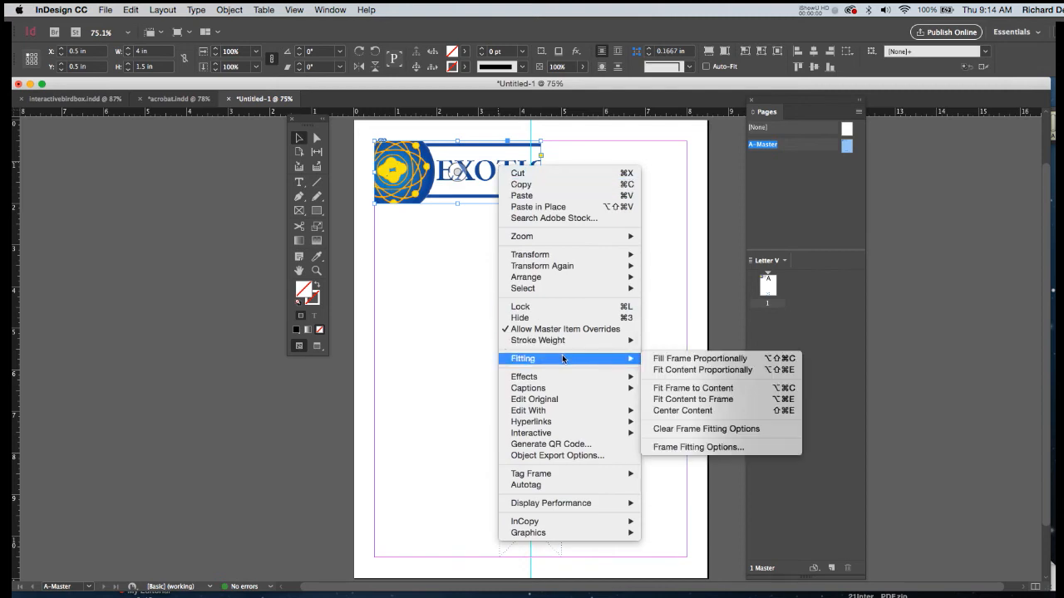
{"action": "left_click", "coordinate": [673, 369]}
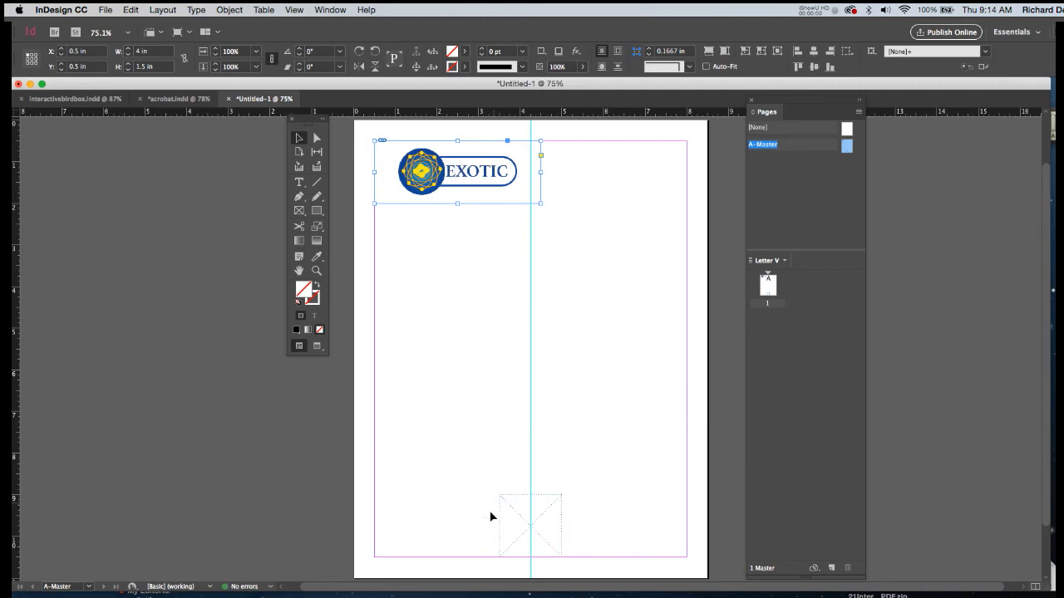
Place buttons.png in the square frame at the bottom margin and fit the content proportionally.
{"action": "left_click", "coordinate": [525, 516]}
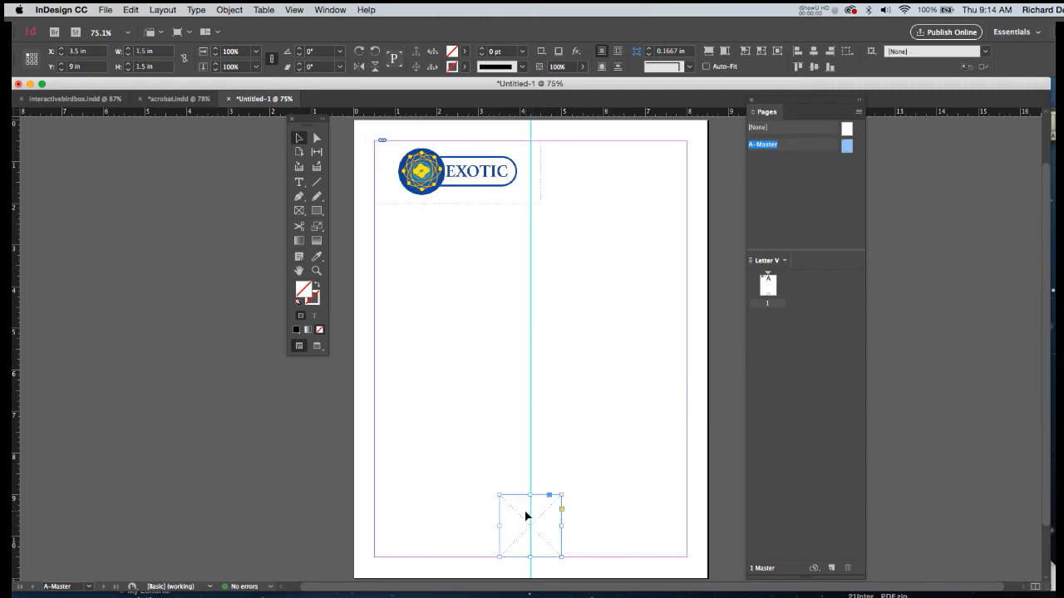
{"action": "right_click", "coordinate": [530, 523]}
{"action": "left_click", "coordinate": [512, 521]}
{"action": "key", "text": "super+d"}
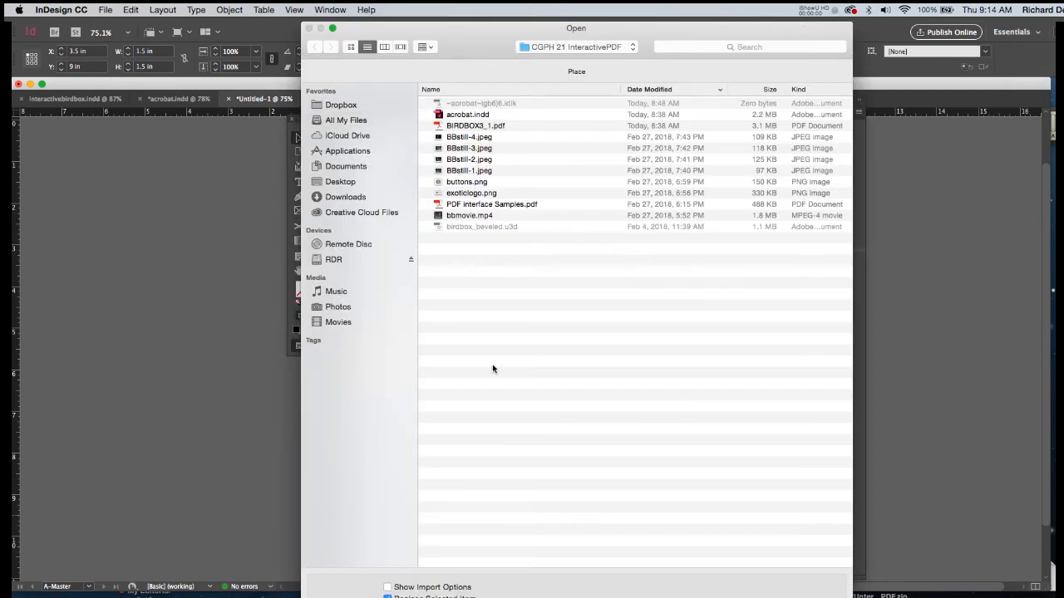
{"action": "left_click", "coordinate": [478, 183]}
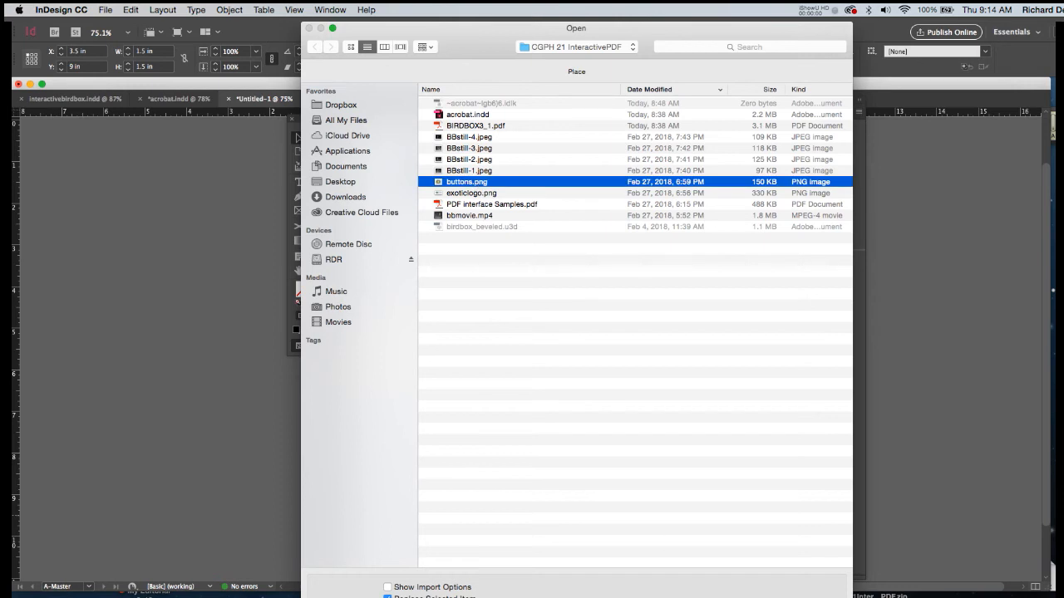
{"action": "key", "text": "Return"}
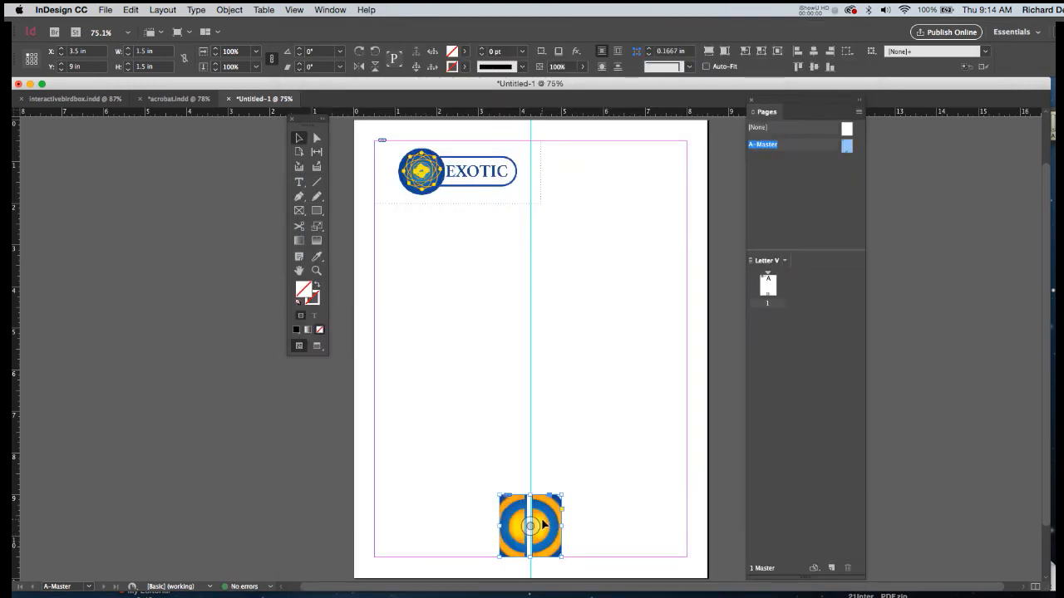
{"action": "key", "text": "super+alt+shift+e"}
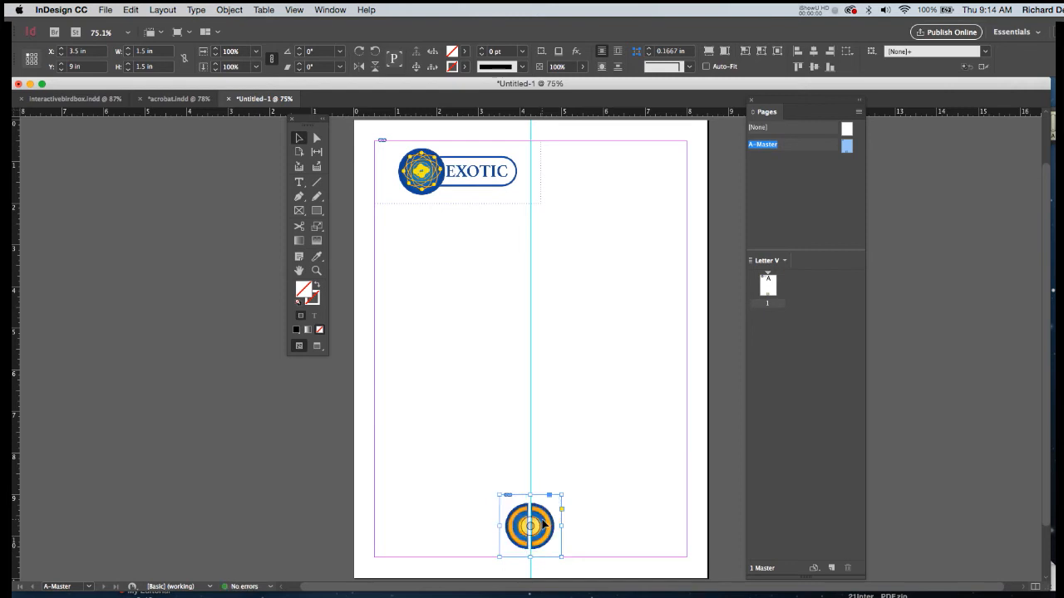
{"action": "left_click", "coordinate": [589, 526]}
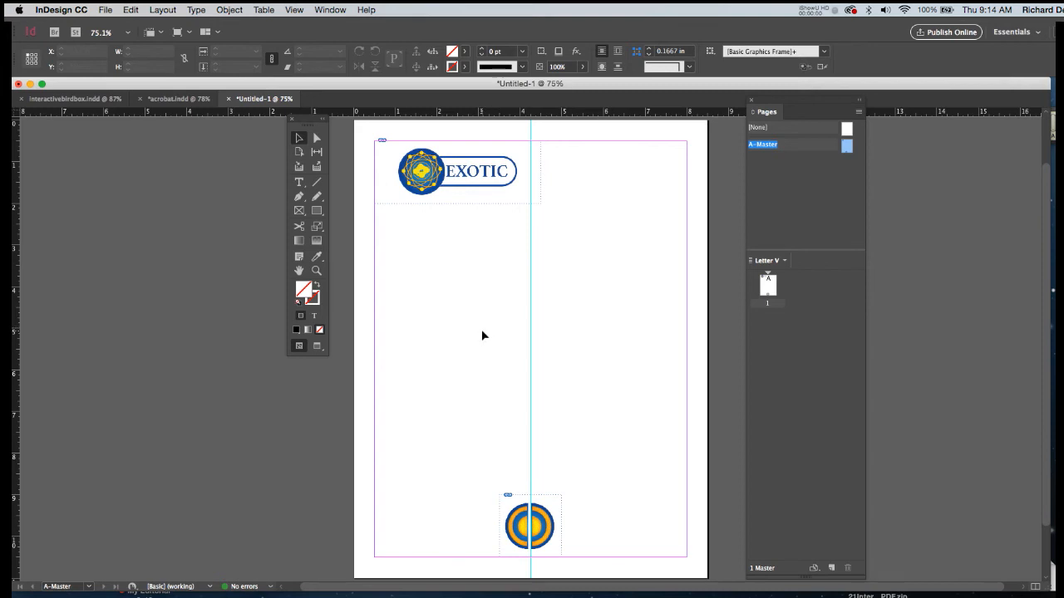
Create a 5 x 4 in rectangular placeholder frame in the middle area of the master page.
{"action": "key", "text": "f"}
{"action": "left_click", "coordinate": [455, 285]}
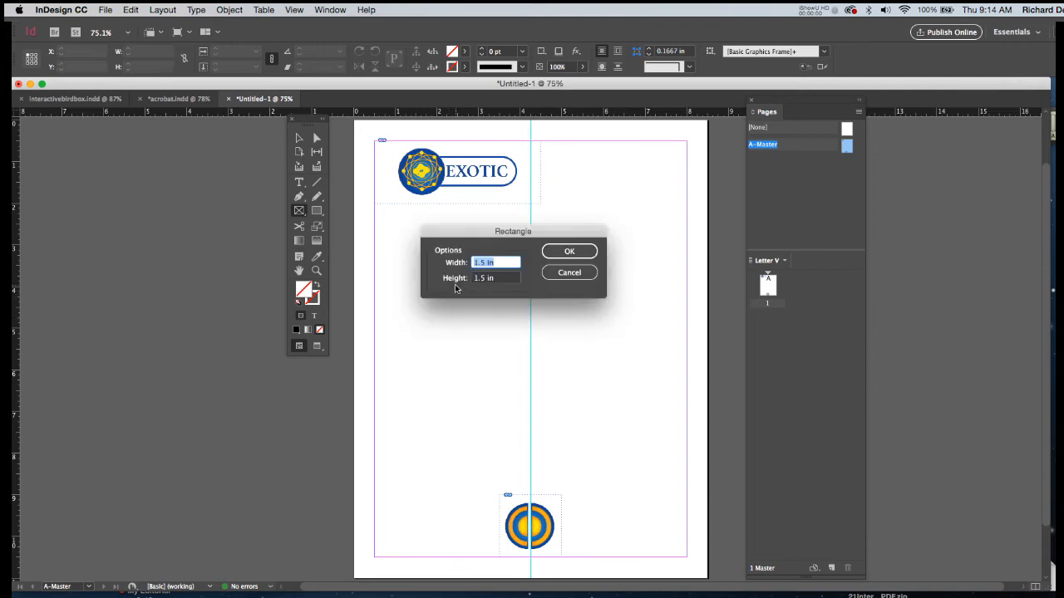
{"action": "type", "text": "5"}
{"action": "key", "text": "Tab"}
{"action": "type", "text": "4"}
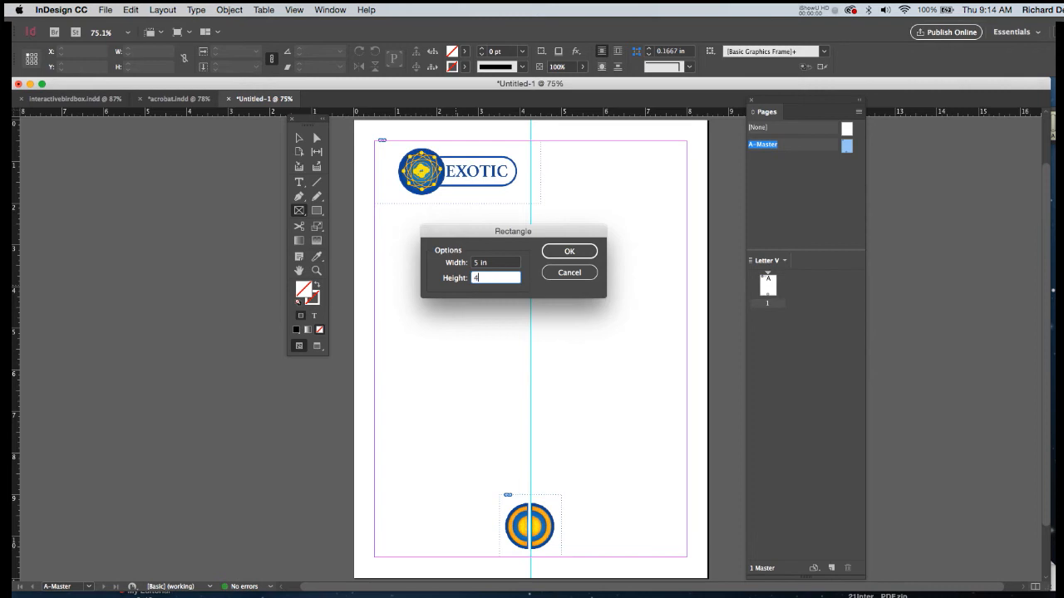
{"action": "key", "text": "Return"}
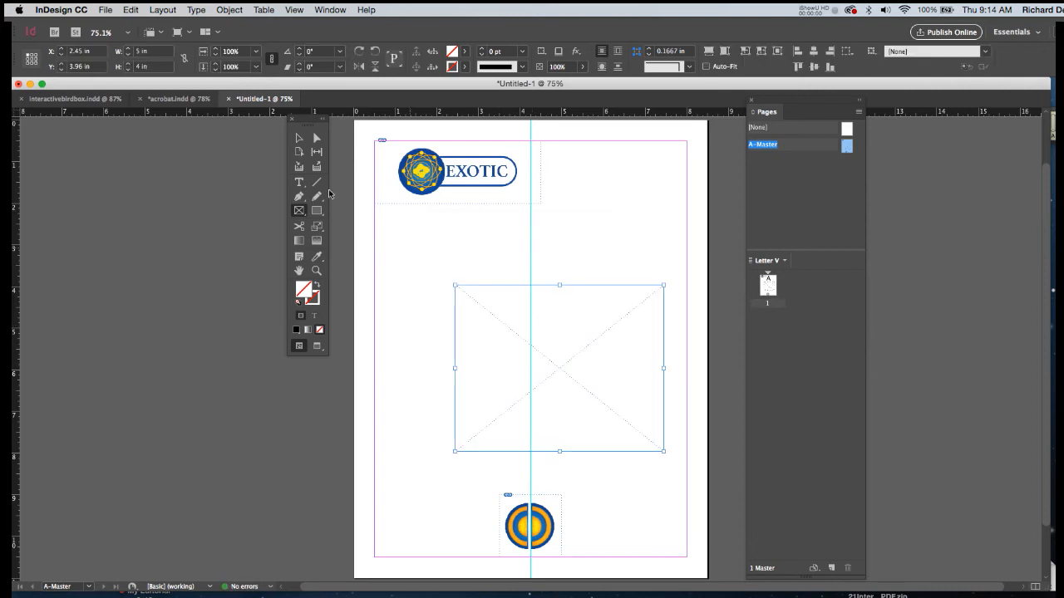
Move the 5 x 4 in frame to about X 1.75 in, Y 3.3 in, centring it on the vertical guide.
{"action": "key", "text": "v"}
{"action": "left_click_drag", "start_coordinate": [587, 347], "coordinate": [562, 321]}
{"action": "key", "text": "Left"}
{"action": "key", "text": "Left"}
{"action": "key", "text": "Left"}
{"action": "key", "text": "Left"}
{"action": "key", "text": "Left"}
{"action": "key", "text": "Left"}
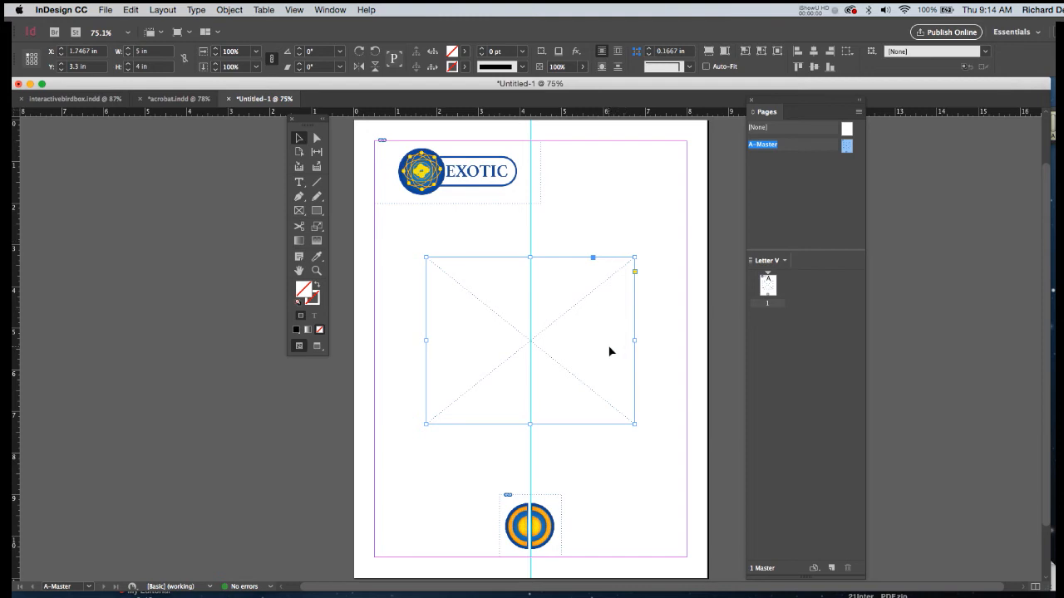
Add a 2.33 x 0.555 in text frame at the placeholder's upper-right corner with the right-aligned Myriad Pro Bold caption STILL #1.
{"action": "key", "text": "t"}
{"action": "left_click", "coordinate": [296, 330]}
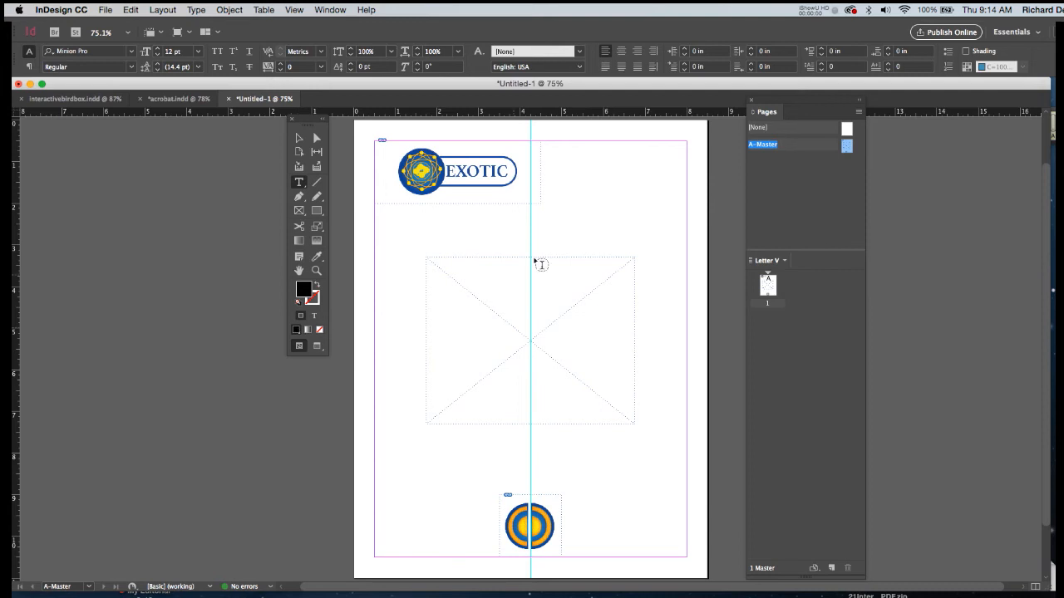
{"action": "left_click_drag", "start_coordinate": [527, 230], "coordinate": [624, 252]}
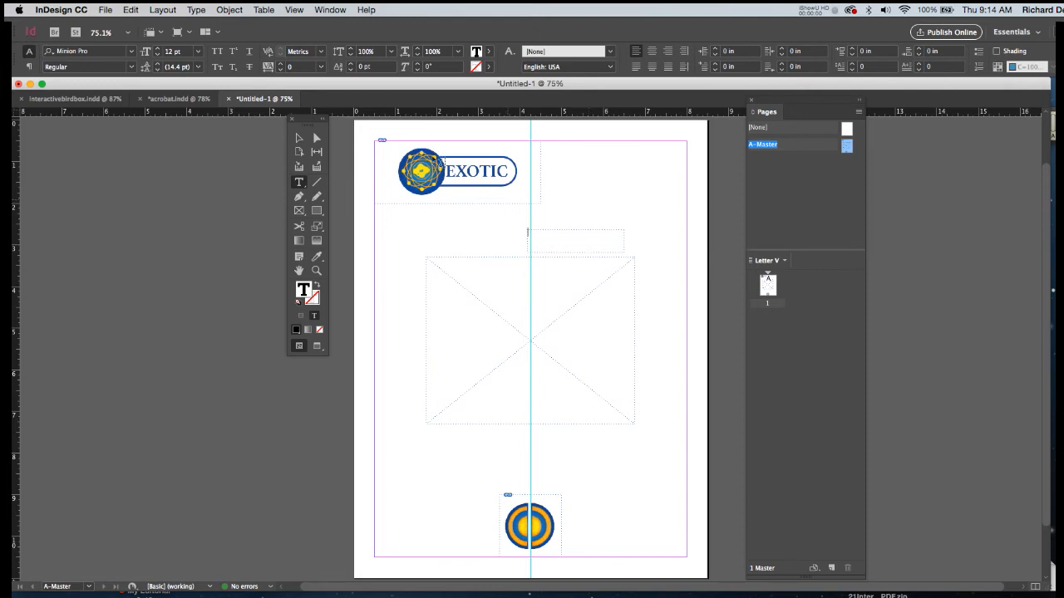
{"action": "left_click", "coordinate": [52, 54]}
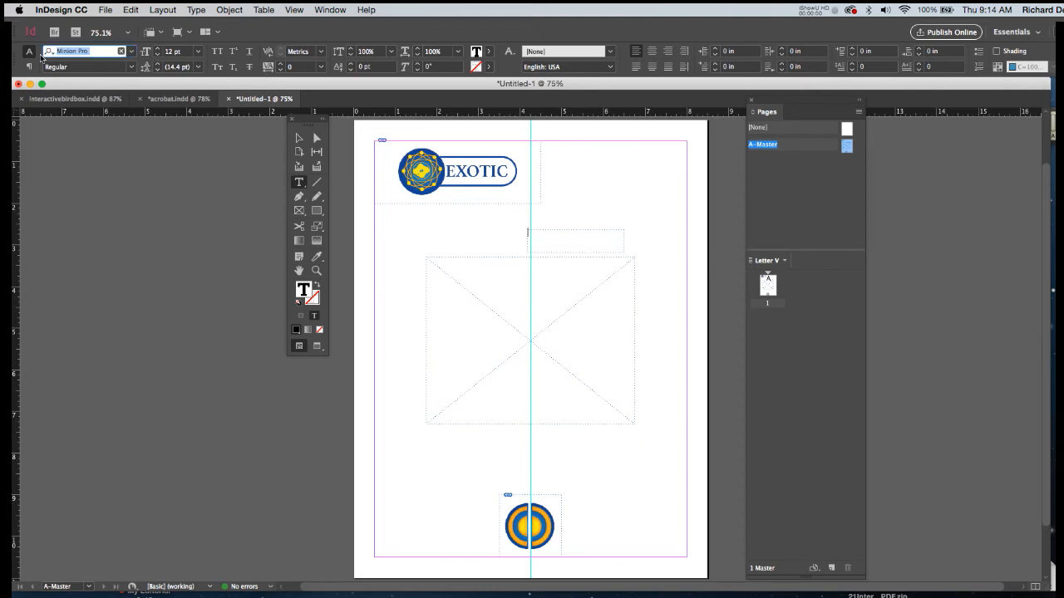
{"action": "key", "text": "Down"}
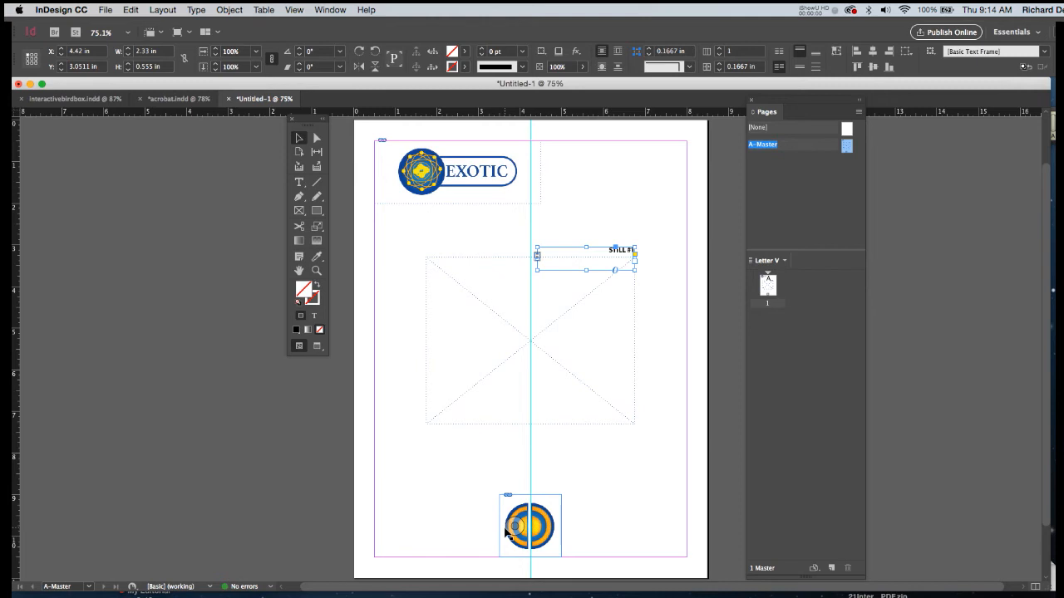
Draw two empty frames over the button artwork, about 1.4 x 1.74 in on the left half and 1.54 x 1.66 in on the right half.
{"action": "key", "text": "f"}
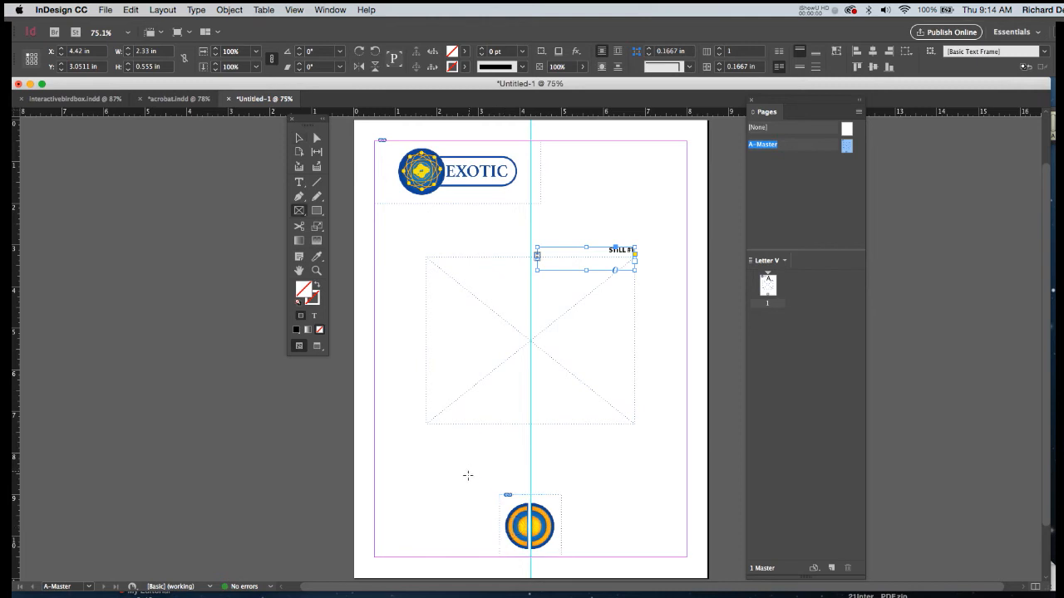
{"action": "left_click_drag", "start_coordinate": [469, 490], "coordinate": [525, 562]}
{"action": "left_click_drag", "start_coordinate": [526, 562], "coordinate": [527, 563]}
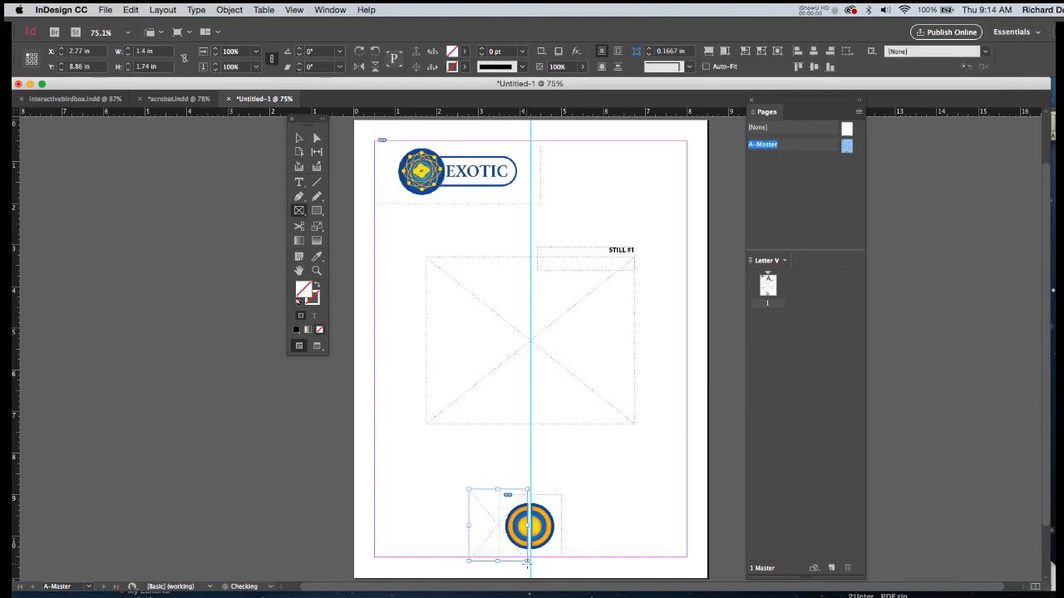
{"action": "left_click_drag", "start_coordinate": [594, 492], "coordinate": [532, 564]}
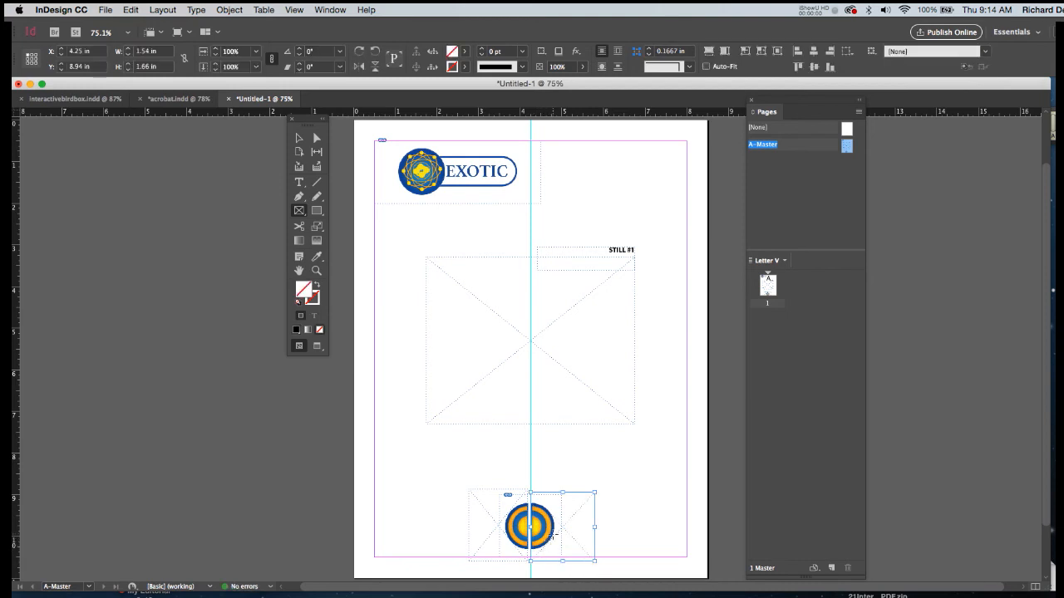
{"action": "key", "text": "v"}
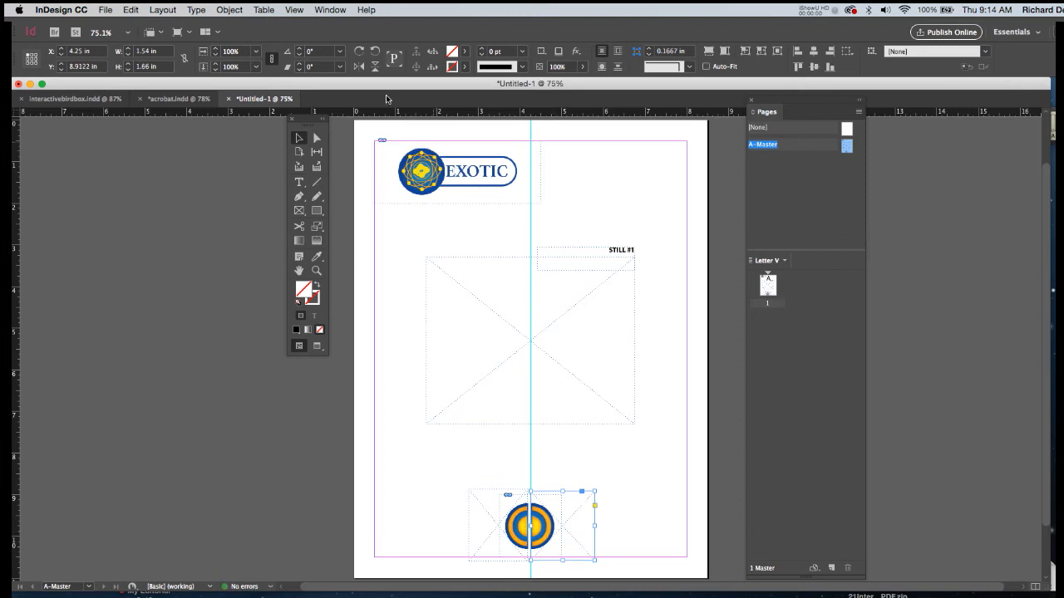
Convert the empty frame over the artwork's left half into a button with a Go To Next Page action on release or tap.
{"action": "left_click", "coordinate": [329, 9]}
{"action": "mouse_move", "coordinate": [363, 150]}
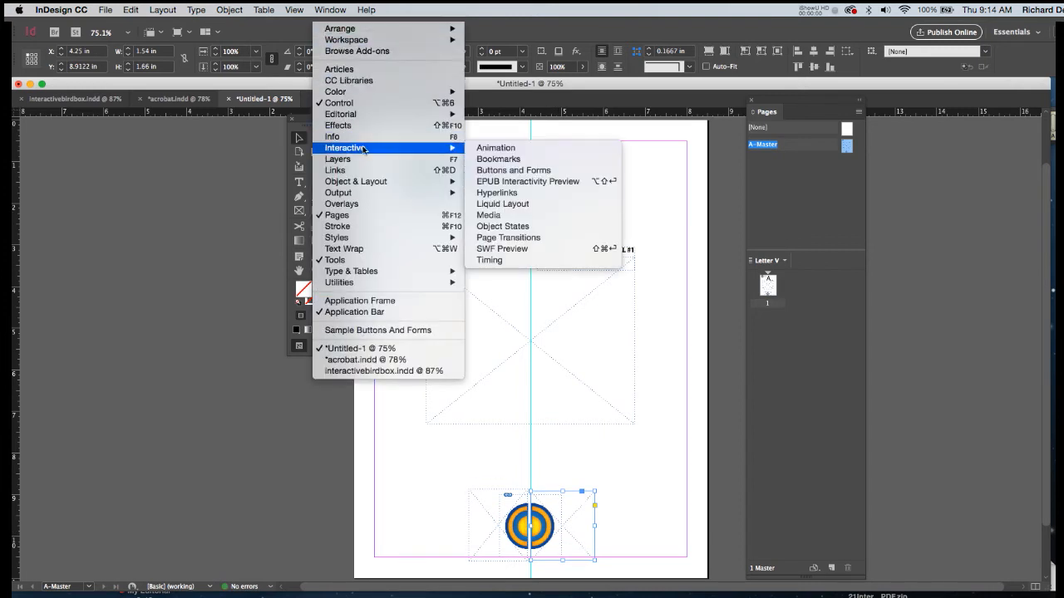
{"action": "left_click", "coordinate": [508, 170]}
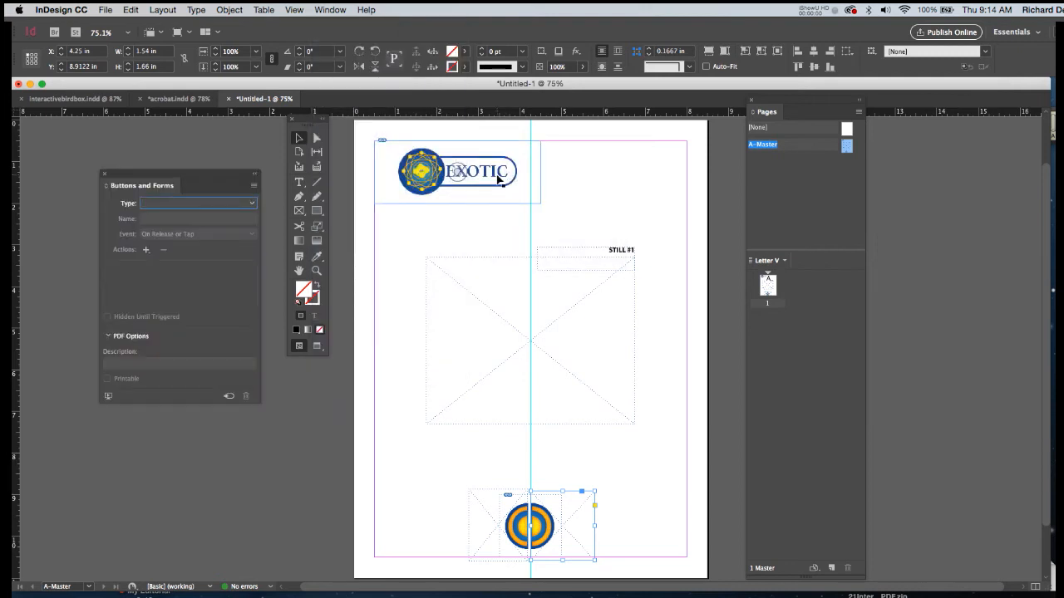
{"action": "left_click", "coordinate": [494, 521]}
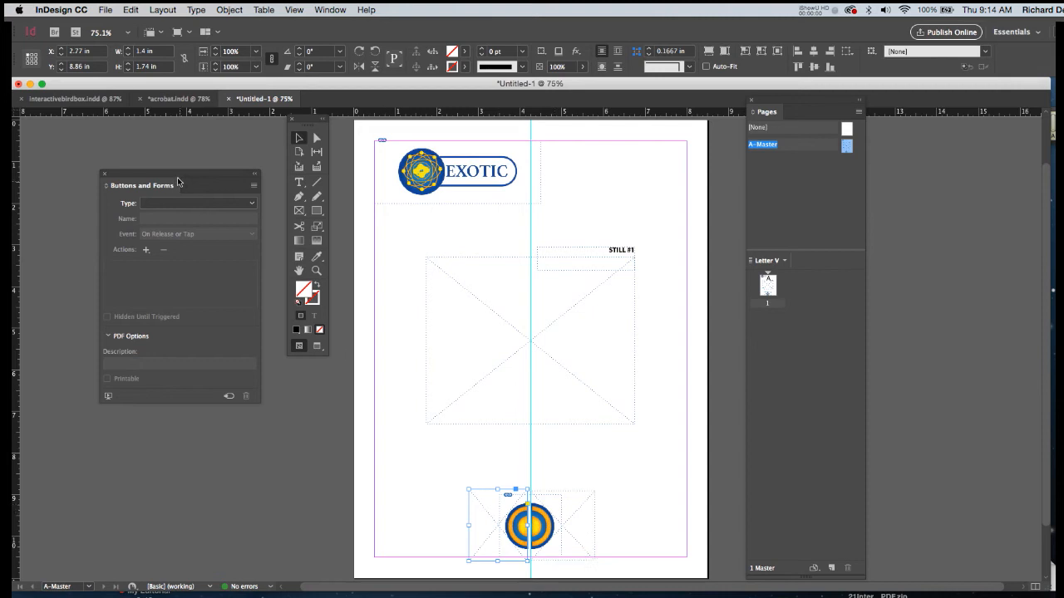
{"action": "left_click_drag", "start_coordinate": [184, 180], "coordinate": [307, 206]}
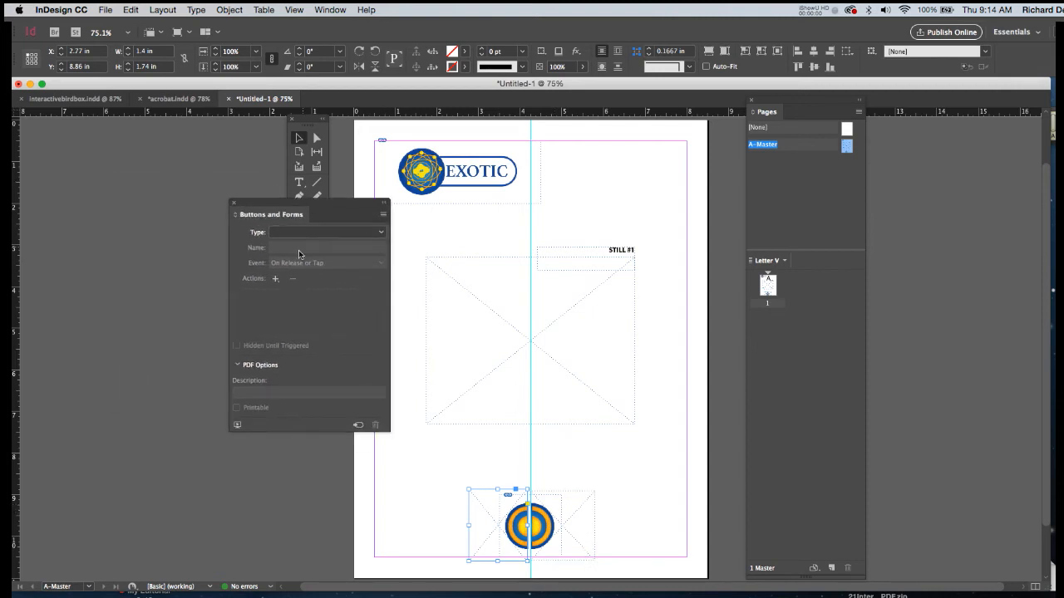
{"action": "left_click", "coordinate": [302, 234]}
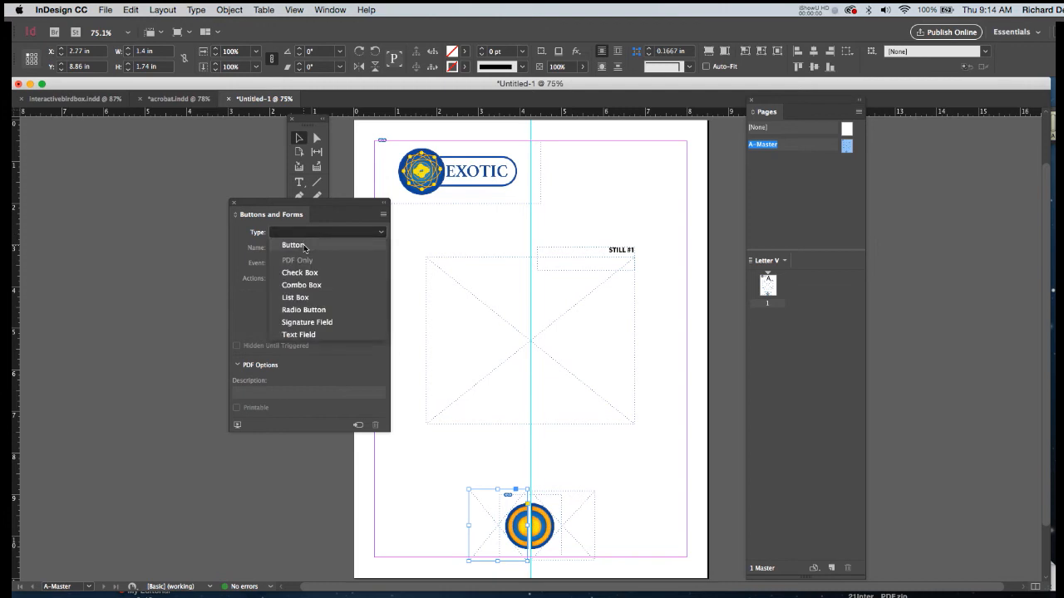
{"action": "left_click", "coordinate": [304, 244]}
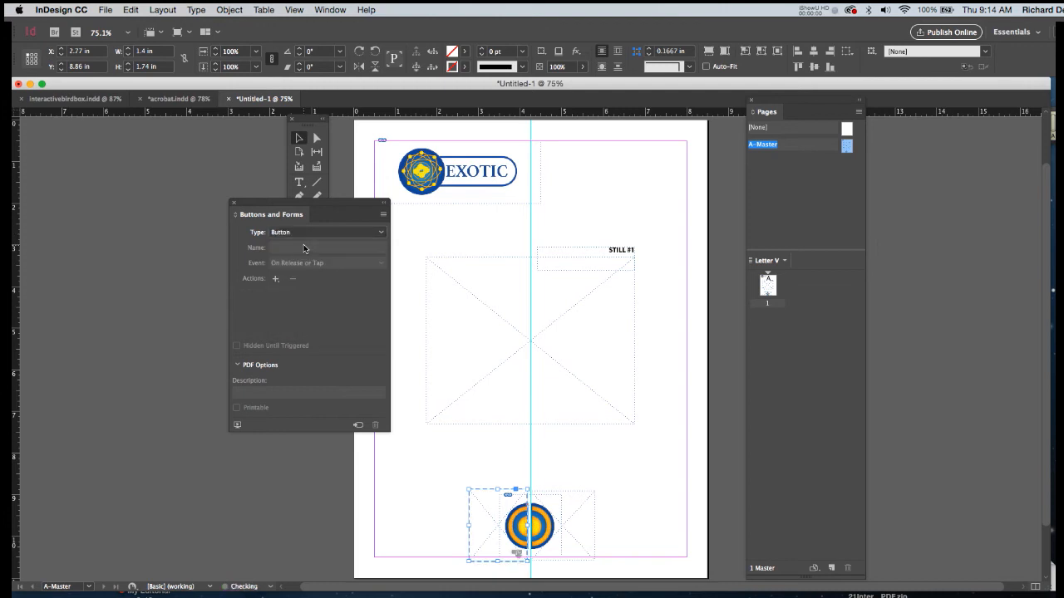
{"action": "left_click", "coordinate": [276, 279]}
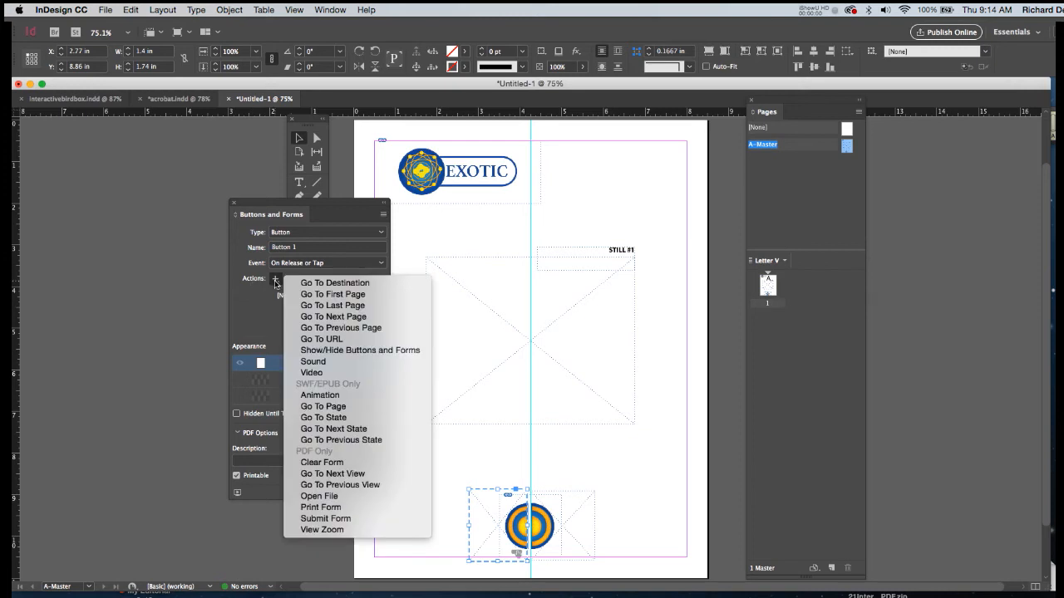
{"action": "left_click", "coordinate": [304, 317]}
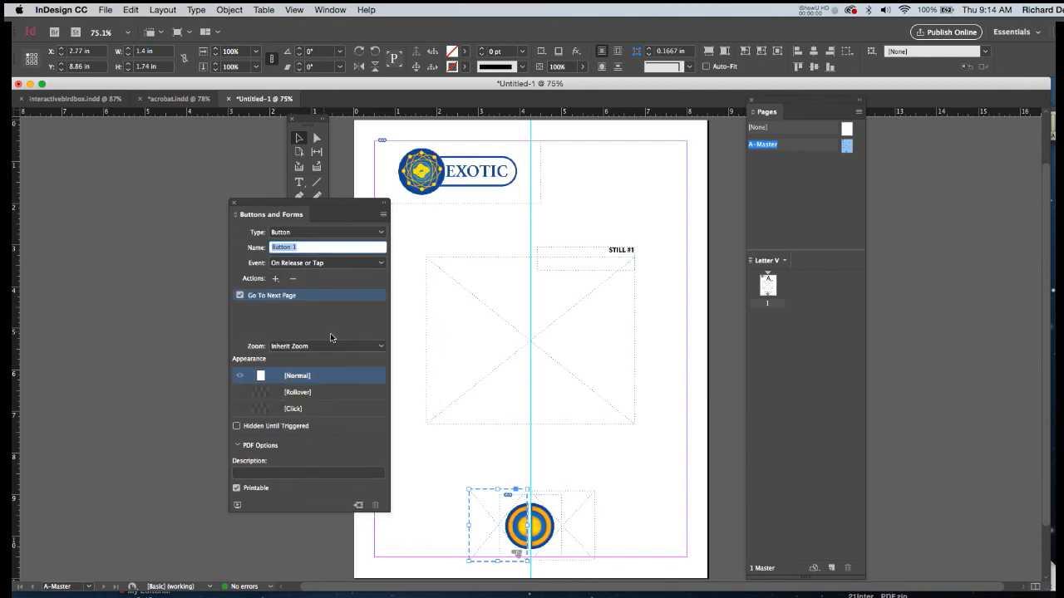
Convert the empty frame over the artwork's right half into a Go To Previous Page button, and save the document as ACROBAT2.indd.
{"action": "left_click", "coordinate": [569, 502]}
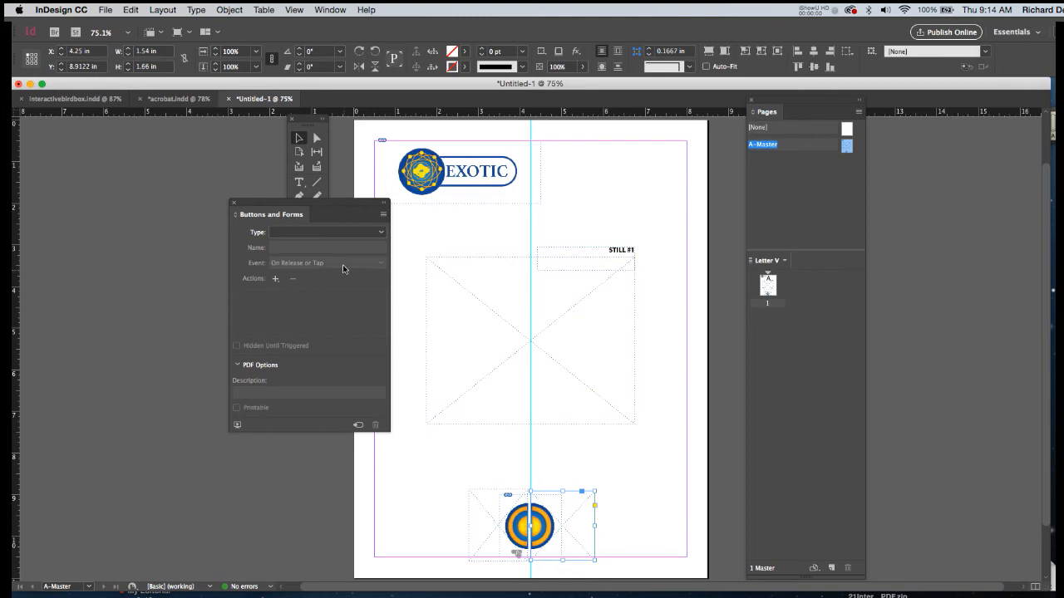
{"action": "left_click", "coordinate": [344, 235]}
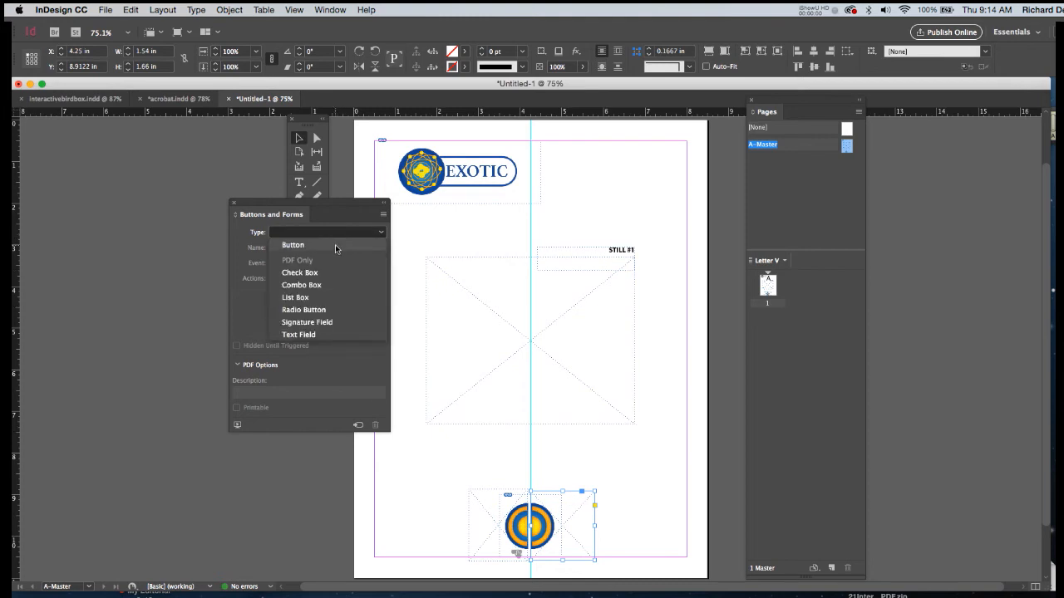
{"action": "left_click", "coordinate": [336, 246]}
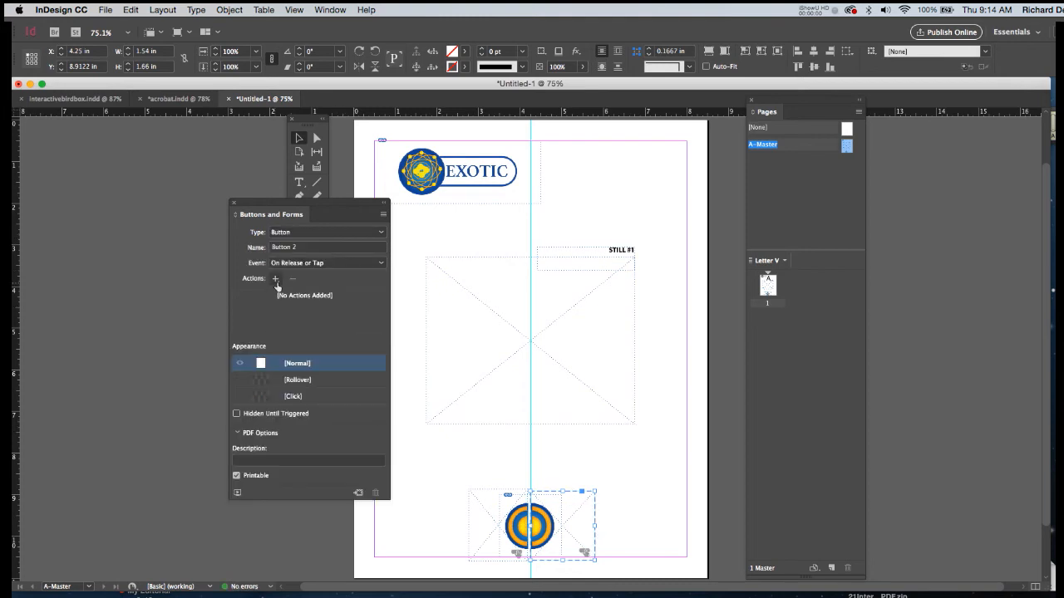
{"action": "left_click", "coordinate": [276, 279]}
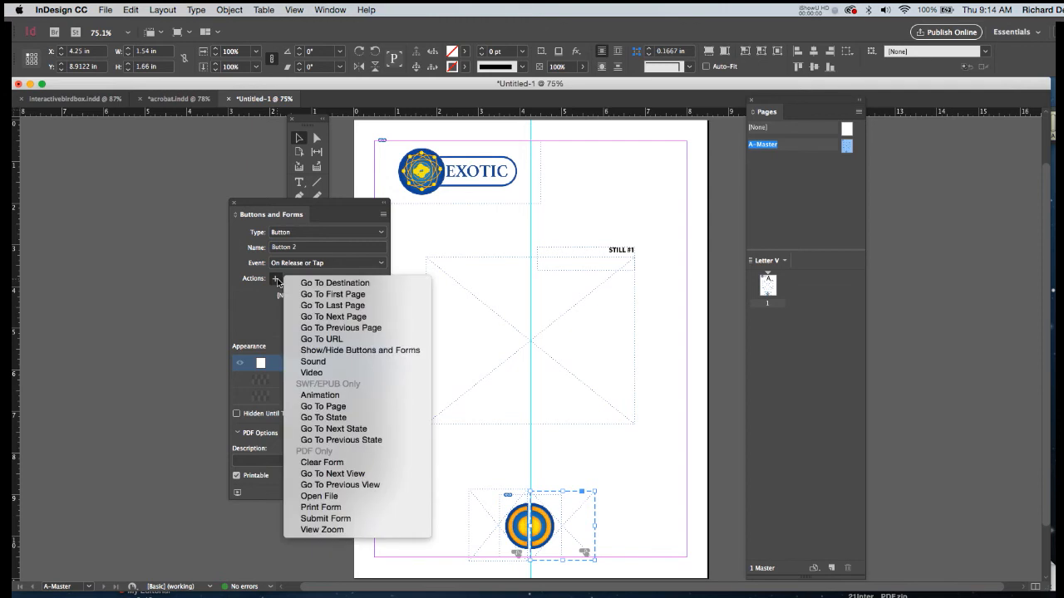
{"action": "left_click", "coordinate": [308, 329]}
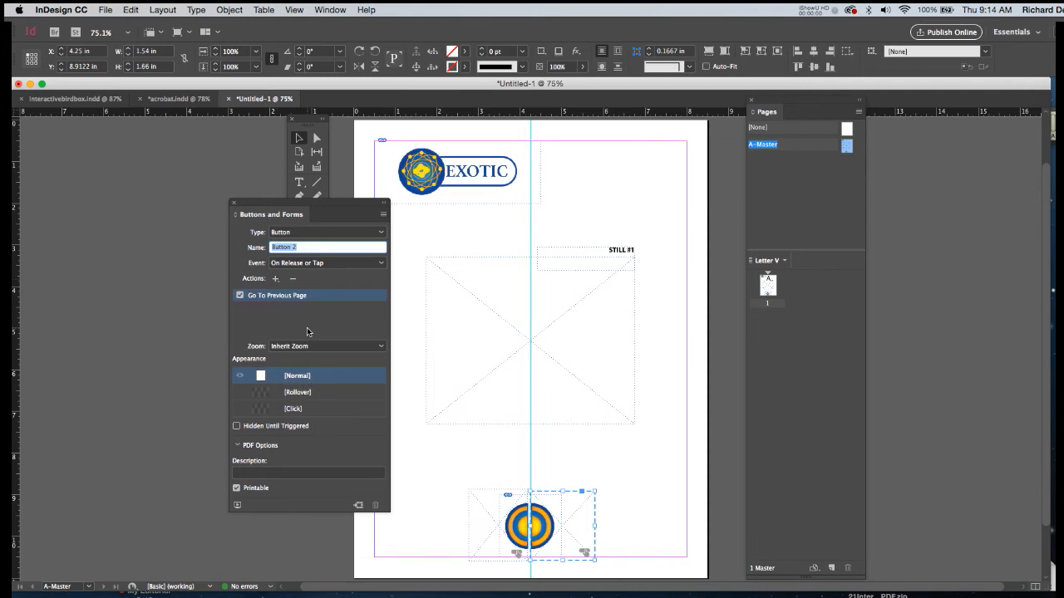
{"action": "left_click", "coordinate": [404, 232]}
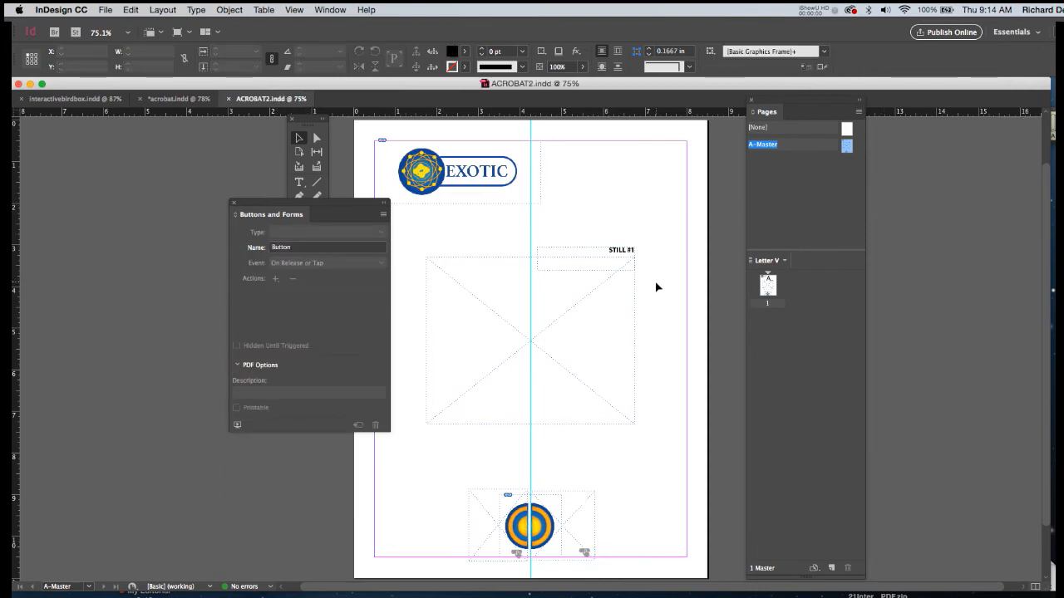
Go to document page 1 and override all of its master page items.
{"action": "left_click_drag", "start_coordinate": [373, 204], "coordinate": [258, 200]}
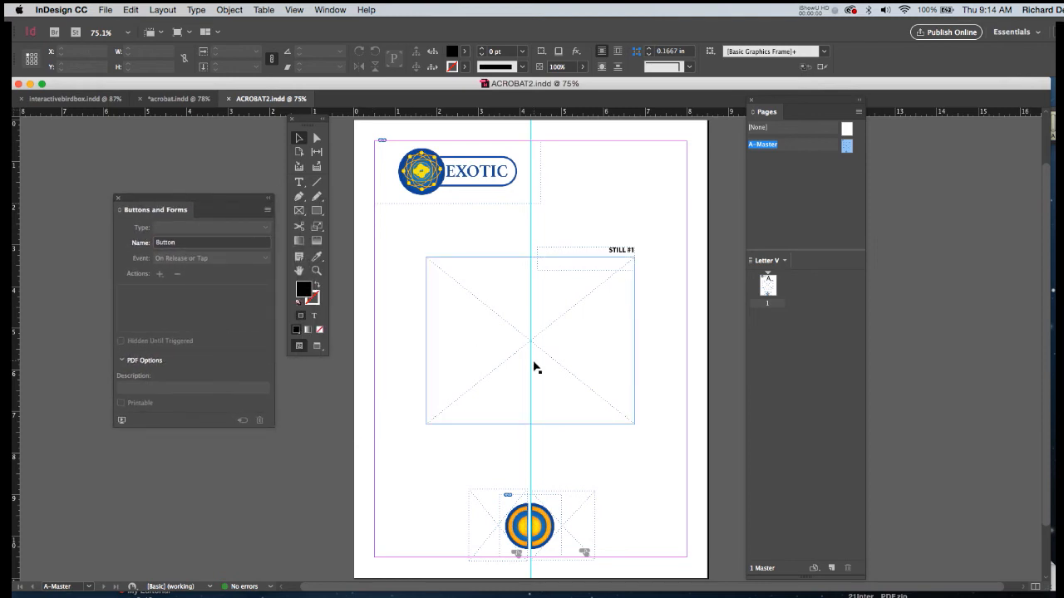
{"action": "double_click", "coordinate": [766, 286]}
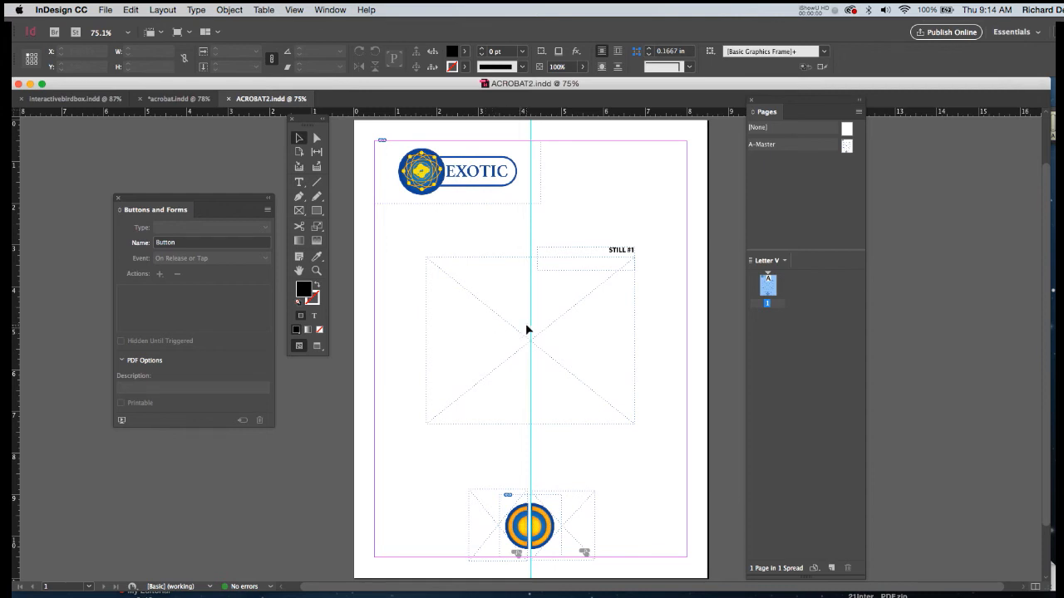
{"action": "key", "text": "super+alt+shift+l"}
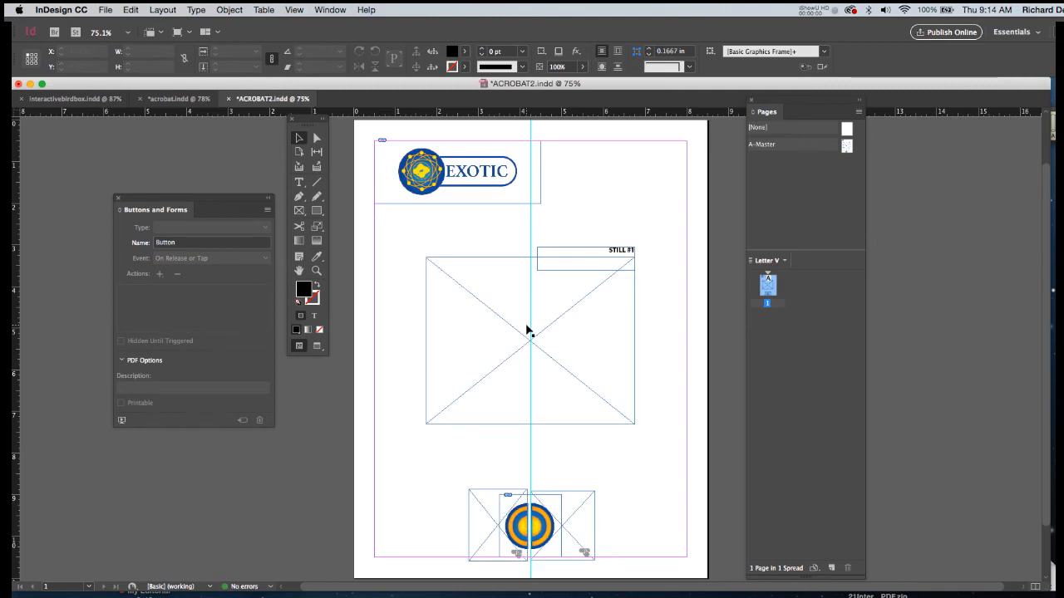
Place BBstill-1.jpeg in the central image frame on page 1, fitting the content proportionally.
{"action": "left_click", "coordinate": [487, 261]}
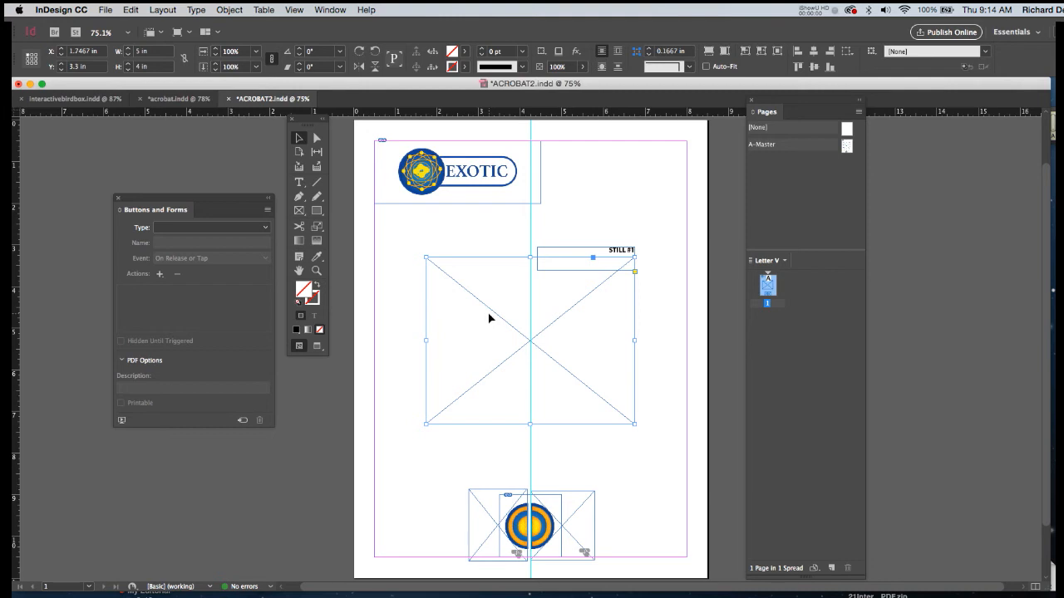
{"action": "key", "text": "super+d"}
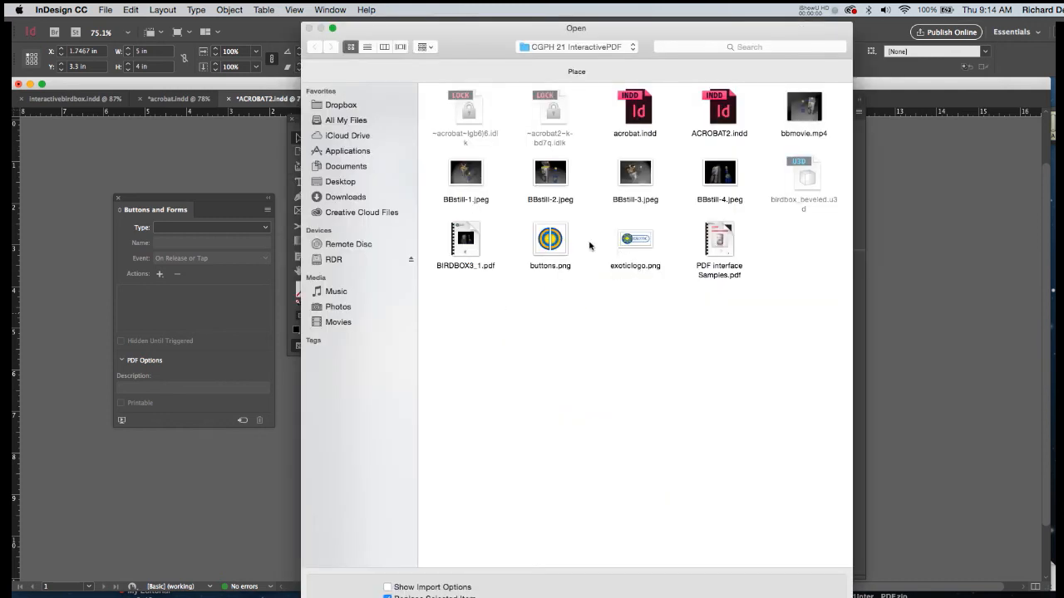
{"action": "left_click", "coordinate": [463, 174]}
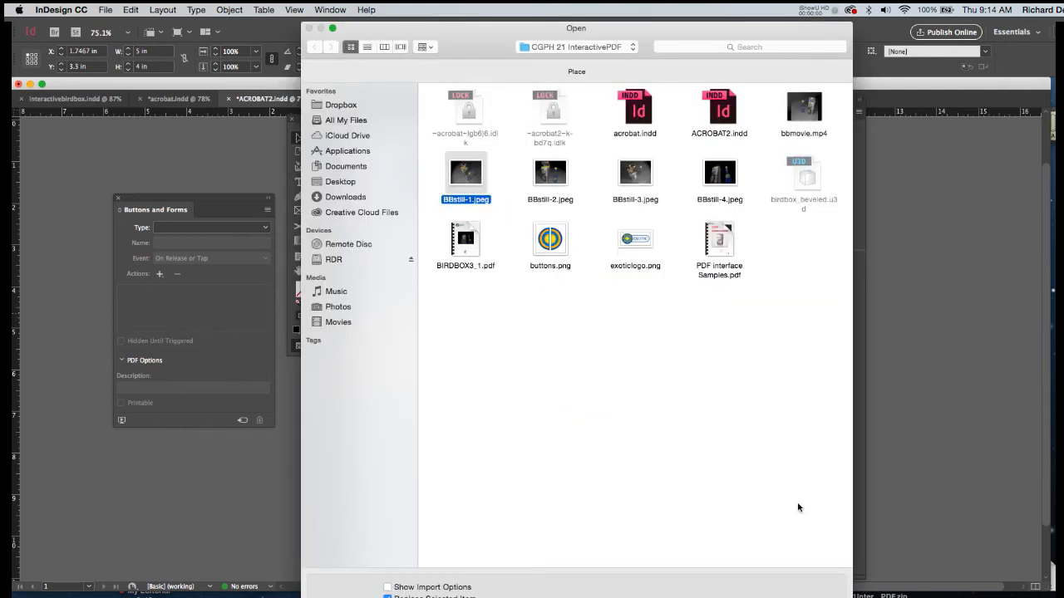
{"action": "left_click", "coordinate": [827, 593]}
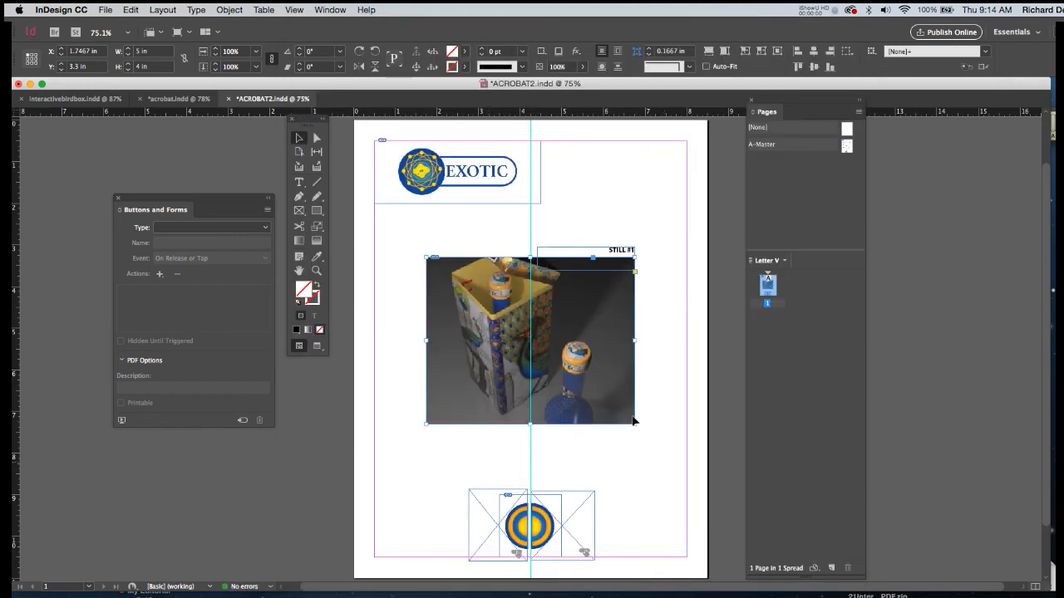
{"action": "right_click", "coordinate": [595, 324]}
{"action": "mouse_move", "coordinate": [628, 457]}
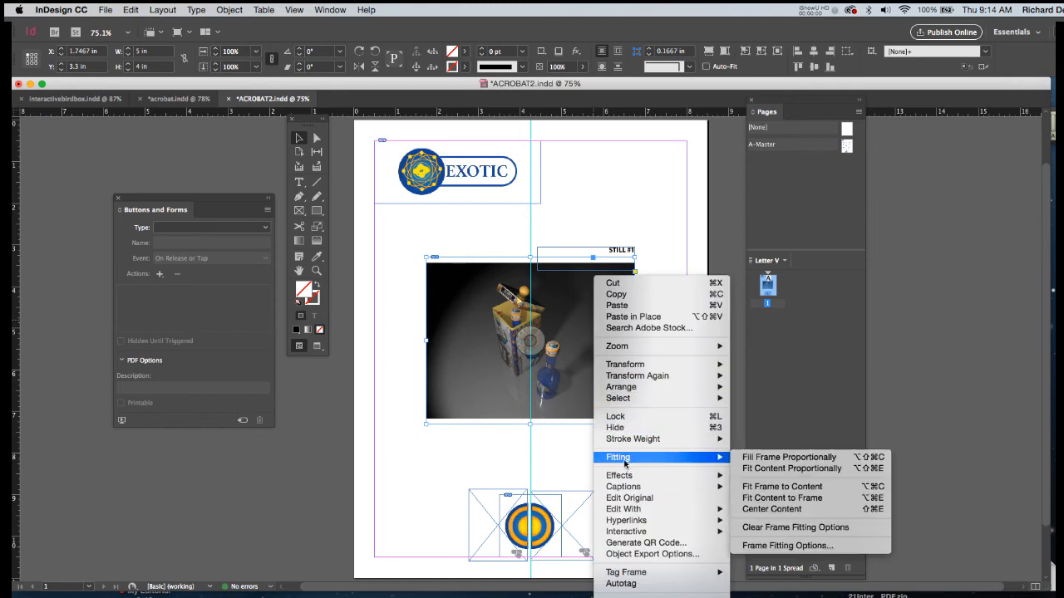
{"action": "left_click", "coordinate": [398, 435]}
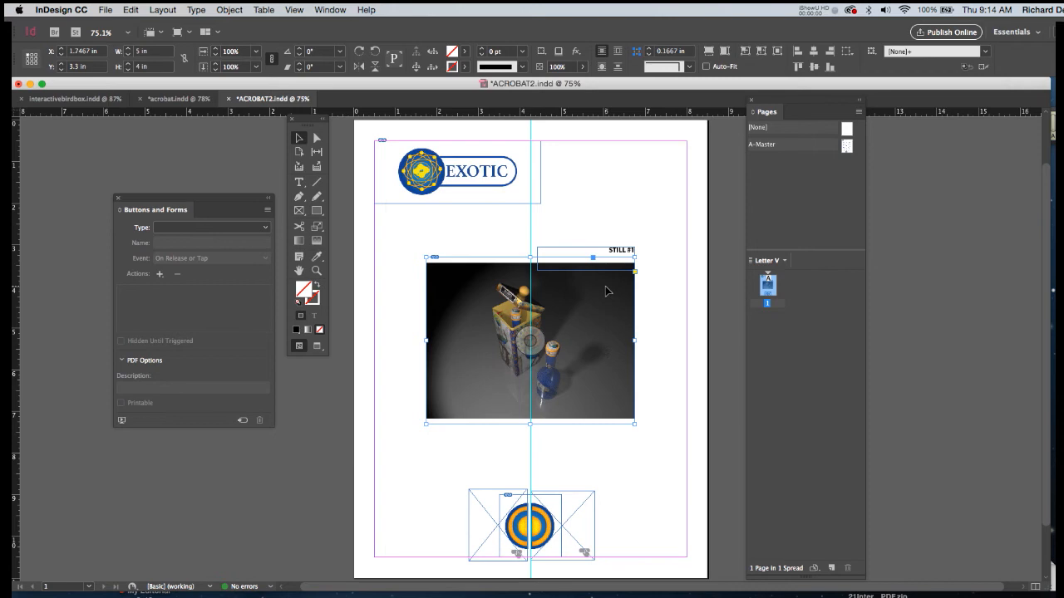
Select the number at the end of the STILL #1 caption on page 1 for editing.
{"action": "left_click", "coordinate": [300, 182]}
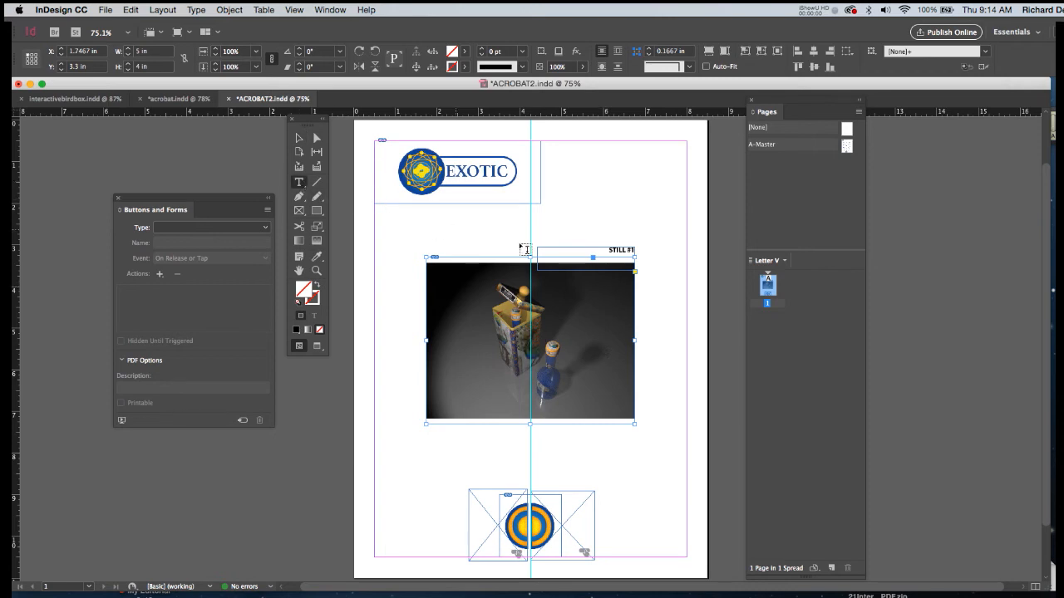
{"action": "left_click", "coordinate": [633, 250]}
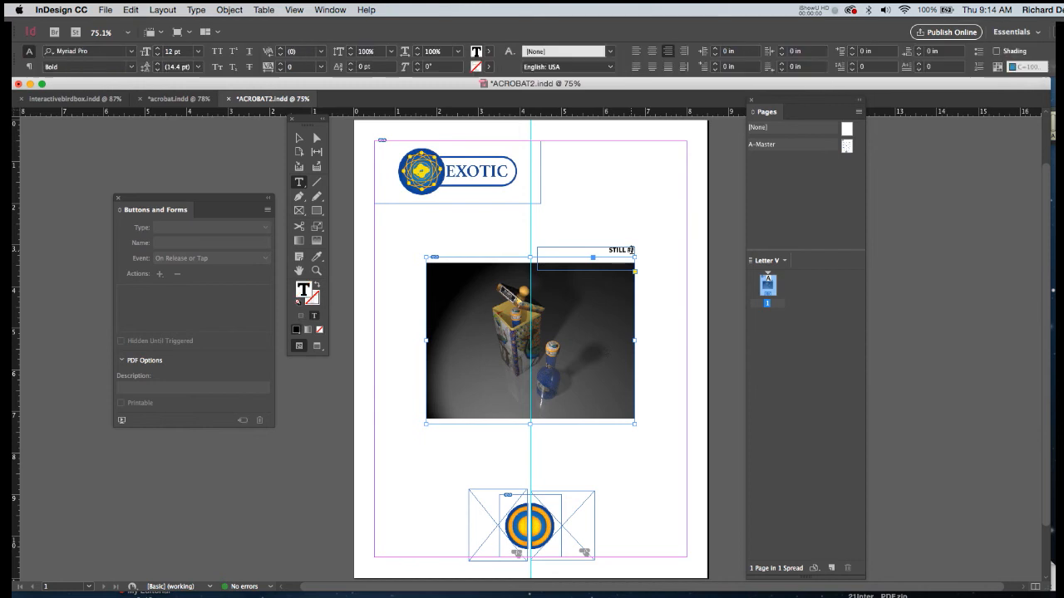
{"action": "left_click_drag", "start_coordinate": [634, 249], "coordinate": [638, 249]}
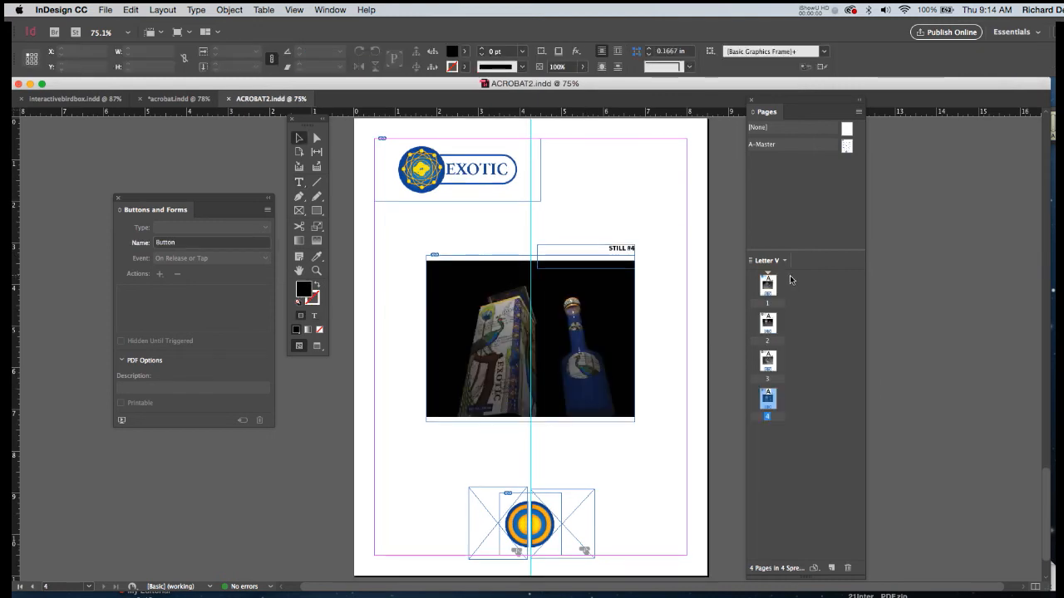
Review the stills on pages 2 to 4, and set the number in page 1's caption so it reads STILL #1.
{"action": "left_click", "coordinate": [767, 285]}
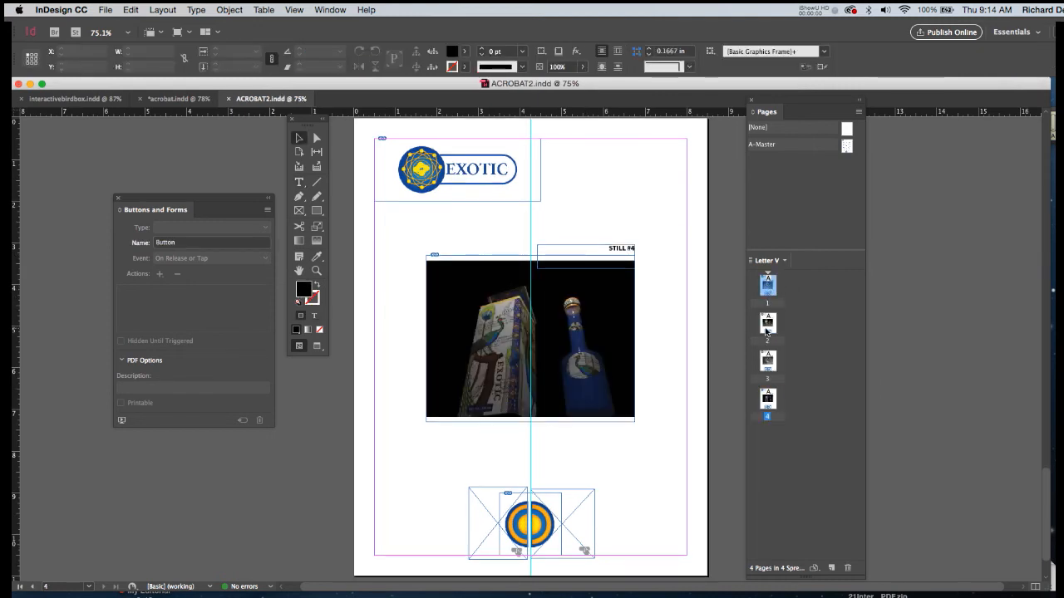
{"action": "double_click", "coordinate": [768, 323]}
{"action": "double_click", "coordinate": [766, 361]}
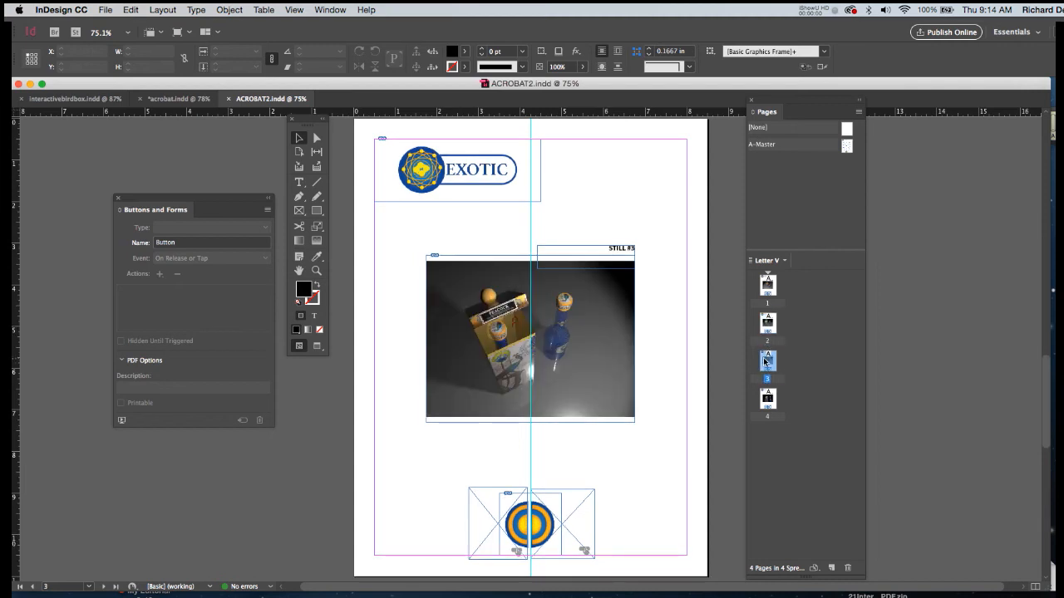
{"action": "double_click", "coordinate": [766, 399]}
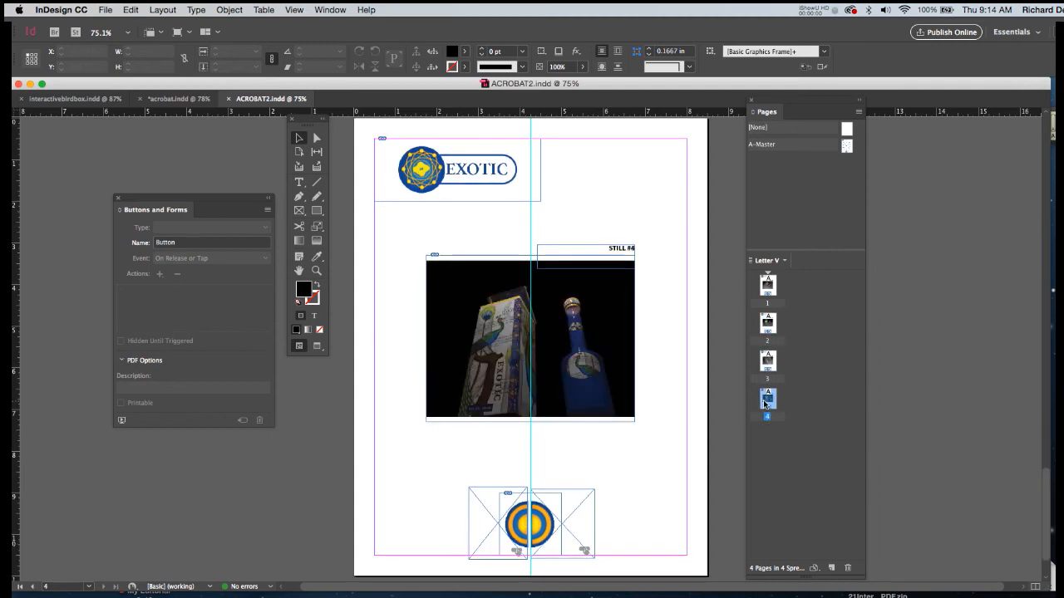
{"action": "double_click", "coordinate": [765, 287]}
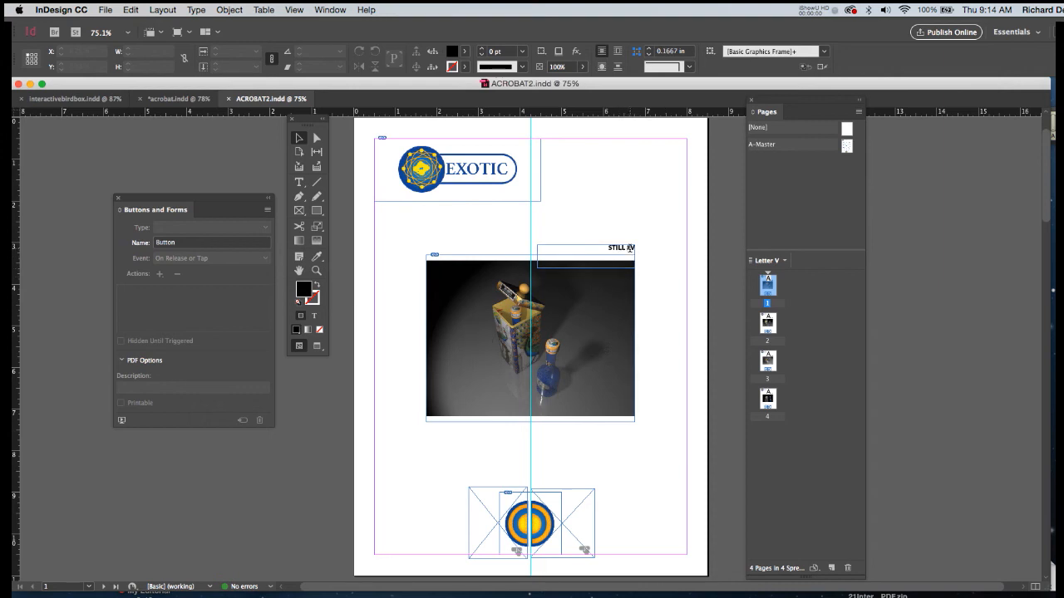
{"action": "double_click", "coordinate": [630, 250]}
{"action": "left_click_drag", "start_coordinate": [630, 248], "coordinate": [637, 248]}
{"action": "type", "text": "1"}
{"action": "left_click", "coordinate": [300, 140]}
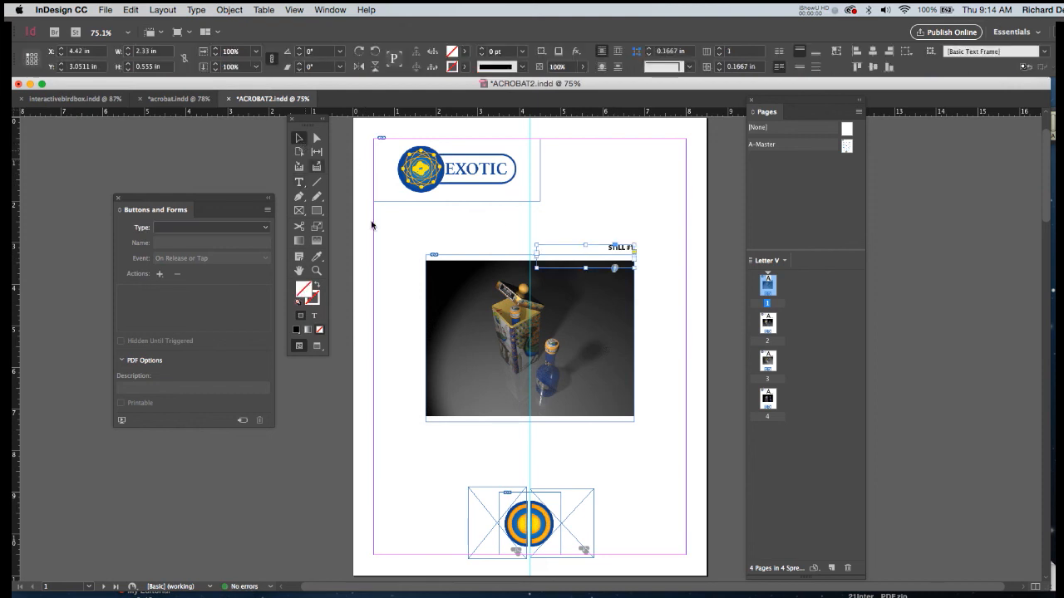
Add a fifth page based on A-Master after page 4 and override all of its master page items.
{"action": "left_click", "coordinate": [767, 400]}
{"action": "double_click", "coordinate": [767, 400]}
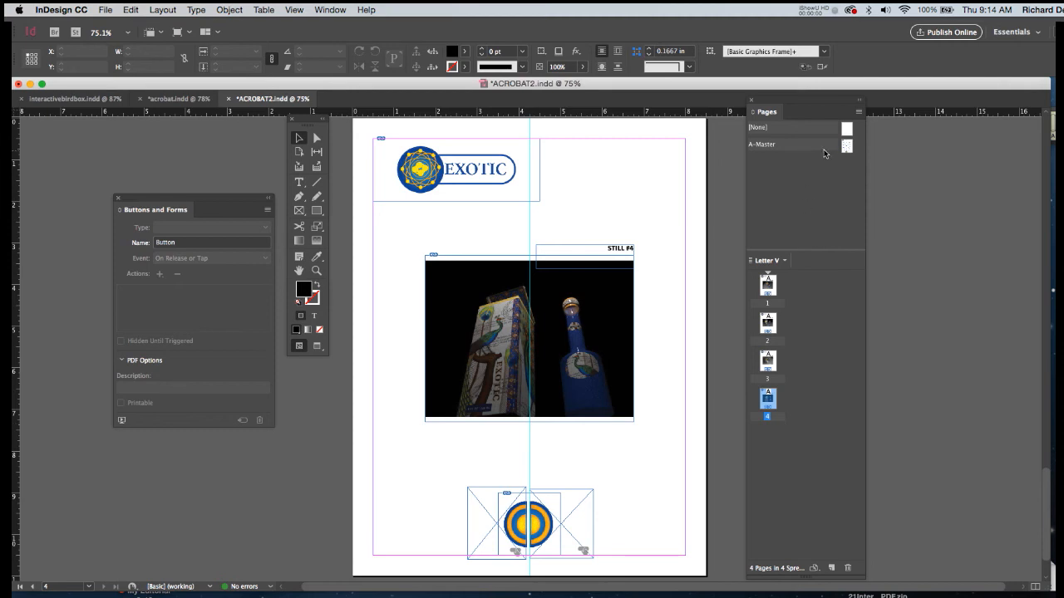
{"action": "left_click_drag", "start_coordinate": [846, 150], "coordinate": [771, 441]}
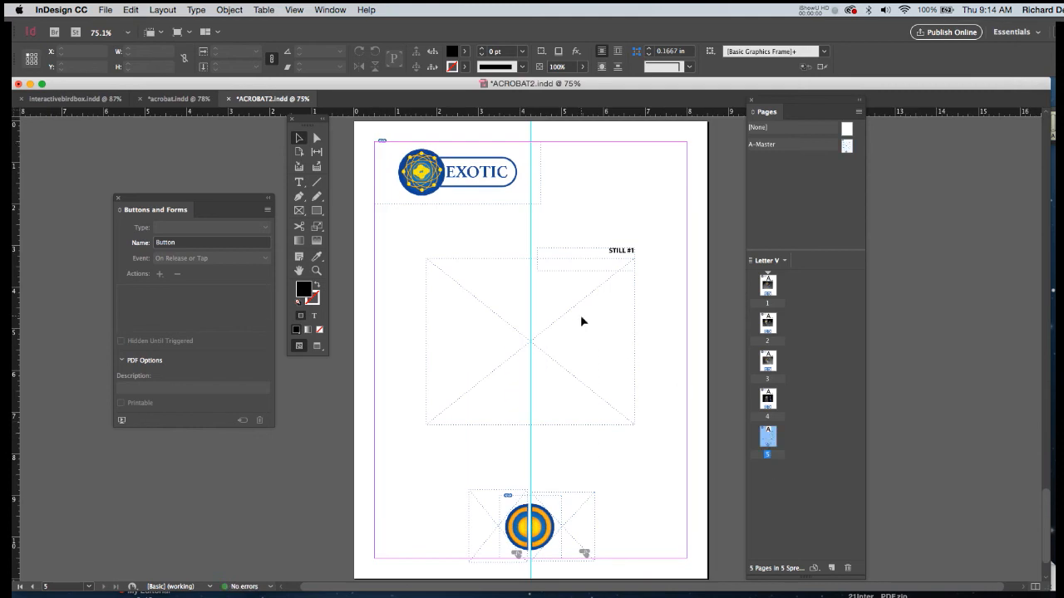
{"action": "key", "text": "alt+shift+super+l"}
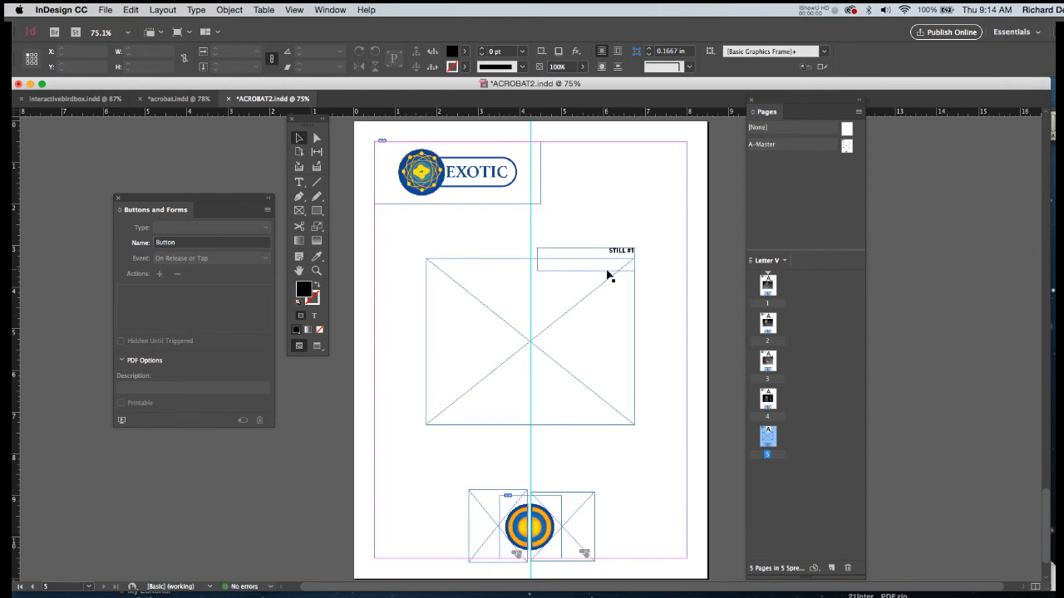
Replace the whole STILL #1 caption on page 5 with VIDEO.
{"action": "key", "text": "t"}
{"action": "left_click_drag", "start_coordinate": [609, 250], "coordinate": [635, 252]}
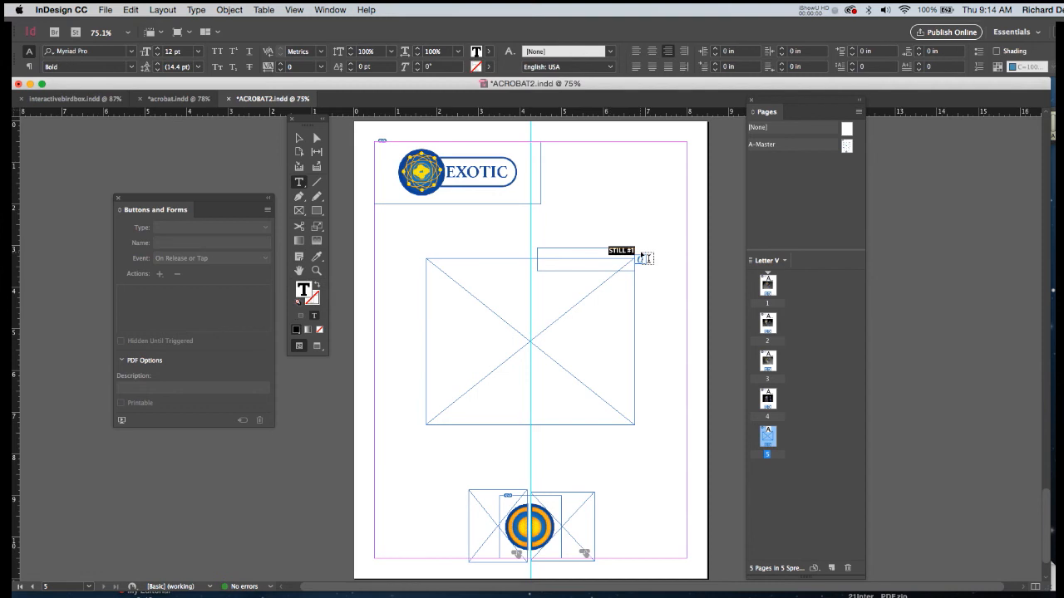
{"action": "type", "text": "VIDEO"}
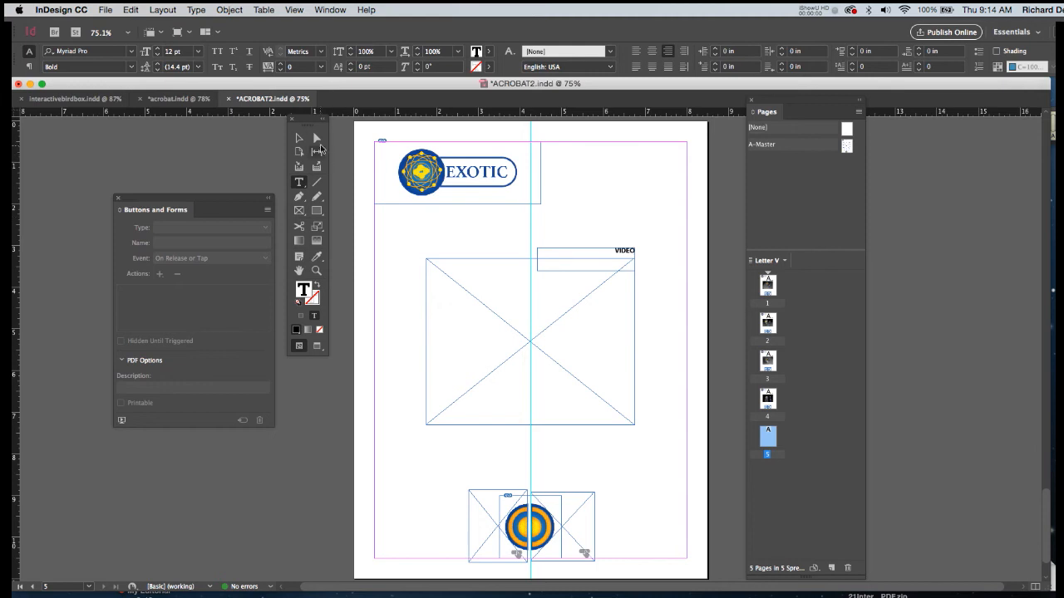
{"action": "left_click", "coordinate": [298, 139]}
Place the product video file in the central image frame on page 5.
{"action": "left_click", "coordinate": [486, 338]}
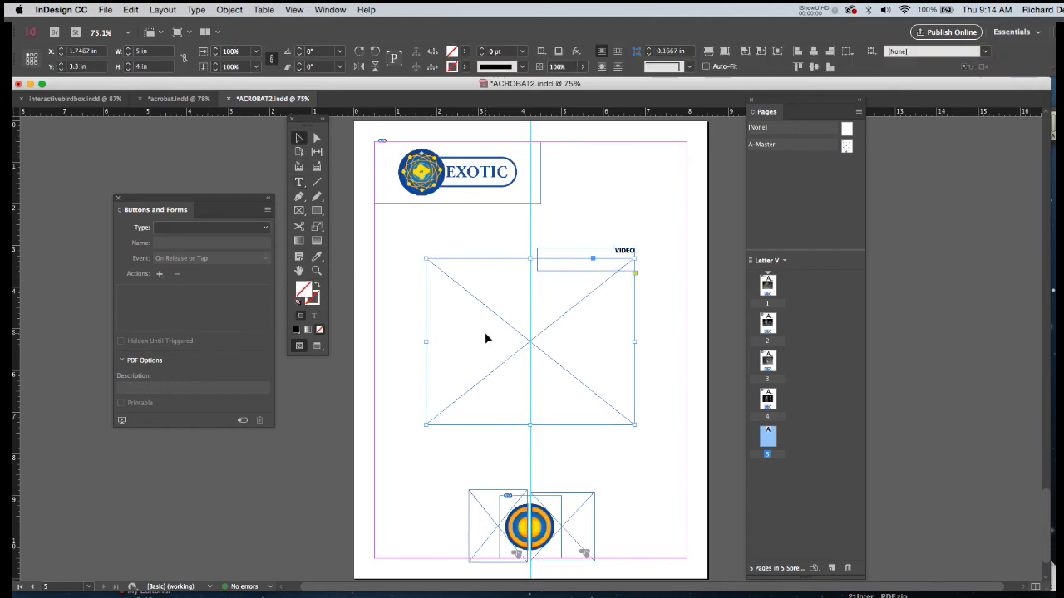
{"action": "key", "text": "super+d"}
{"action": "double_click", "coordinate": [457, 269]}
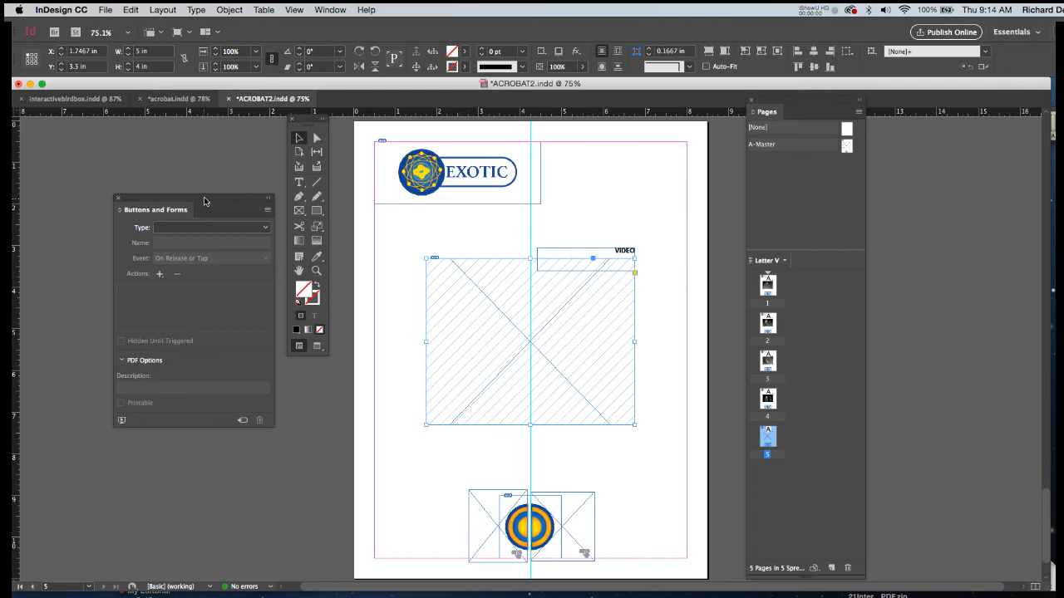
In the placed video's media settings, enable Play on Page Load and set the poster to From Current Frame.
{"action": "left_click_drag", "start_coordinate": [205, 200], "coordinate": [238, 182]}
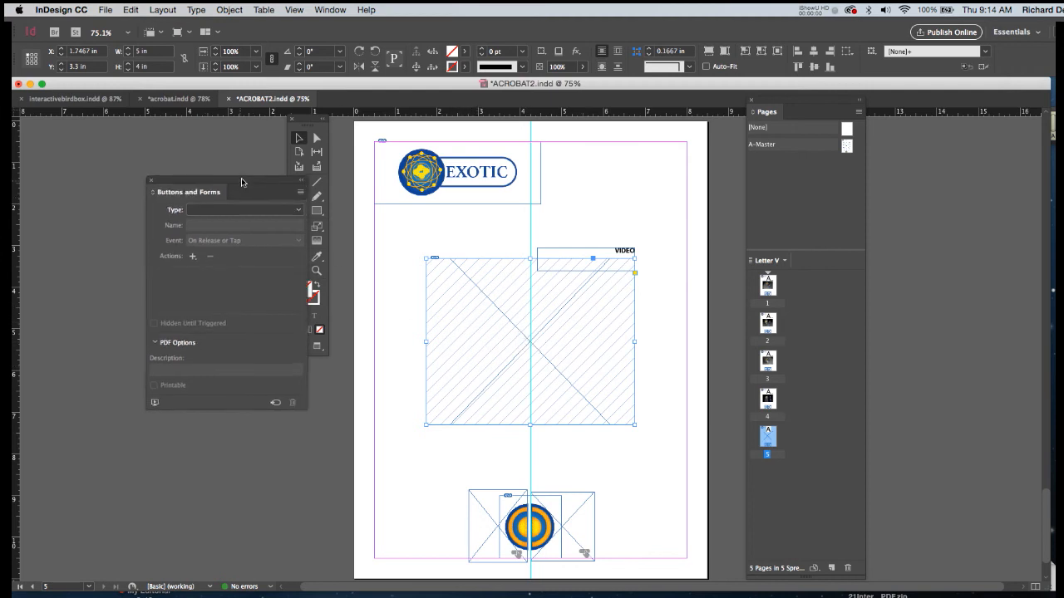
{"action": "left_click", "coordinate": [151, 180]}
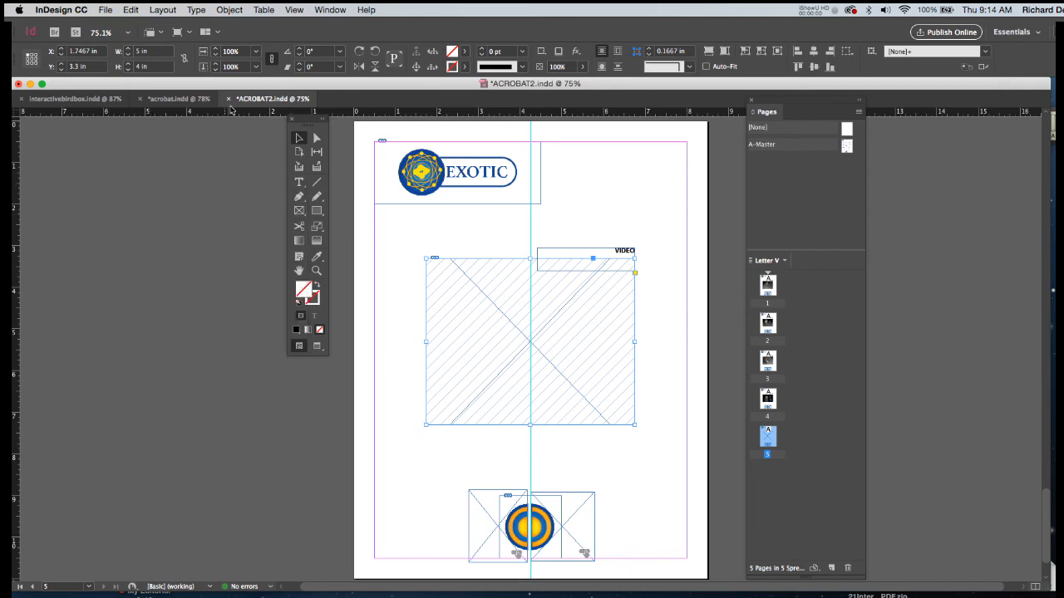
{"action": "left_click", "coordinate": [330, 12]}
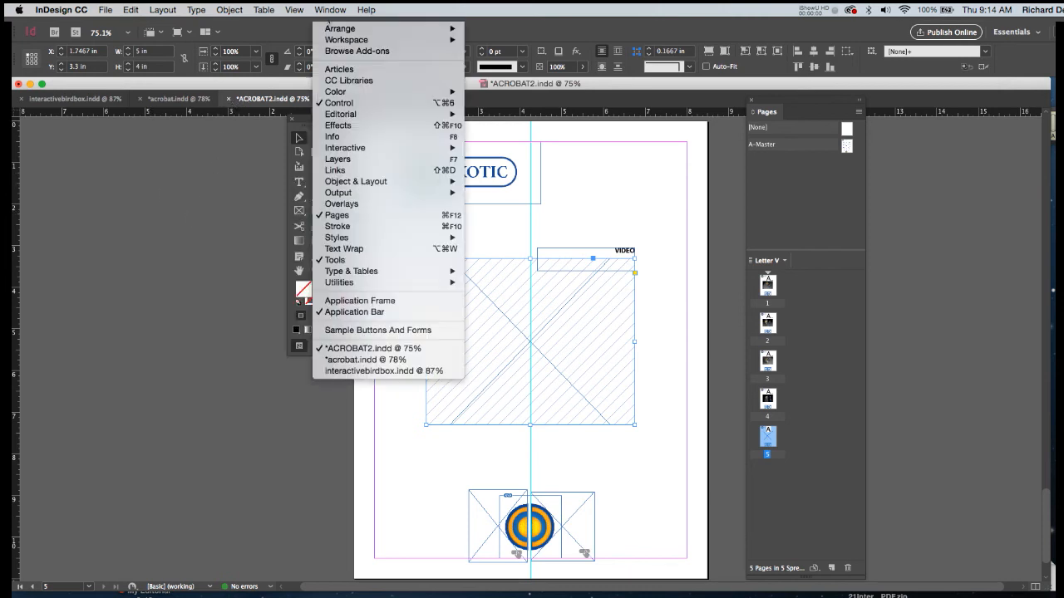
{"action": "mouse_move", "coordinate": [414, 151]}
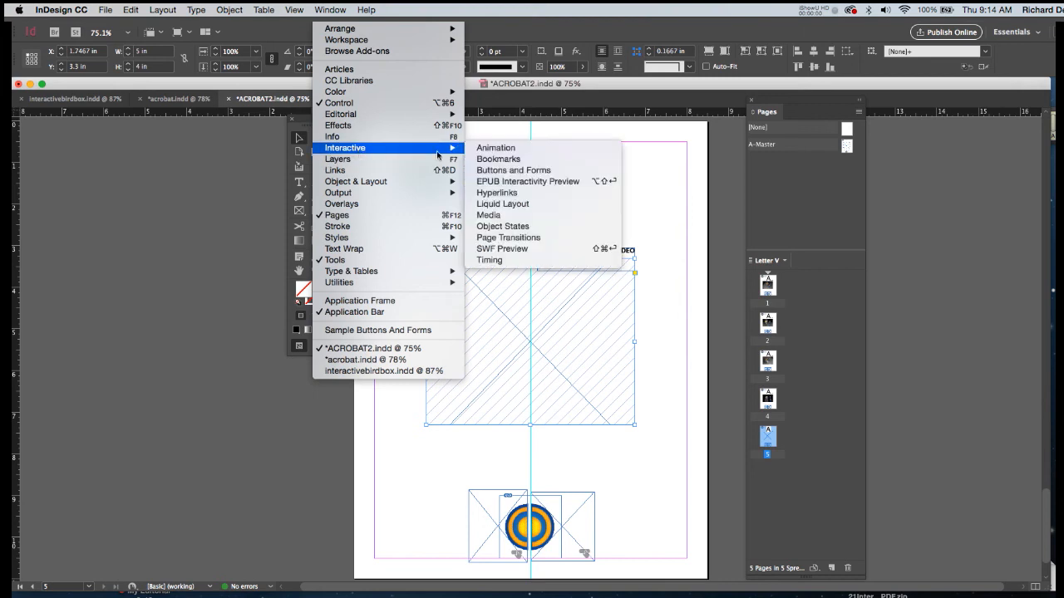
{"action": "left_click", "coordinate": [492, 215]}
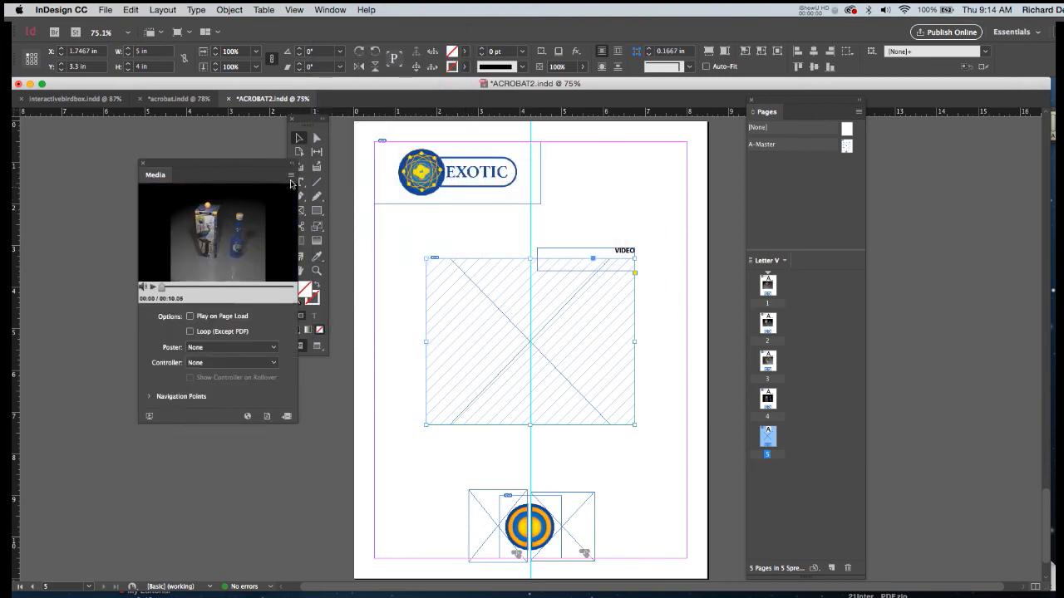
{"action": "left_click_drag", "start_coordinate": [257, 167], "coordinate": [316, 222]}
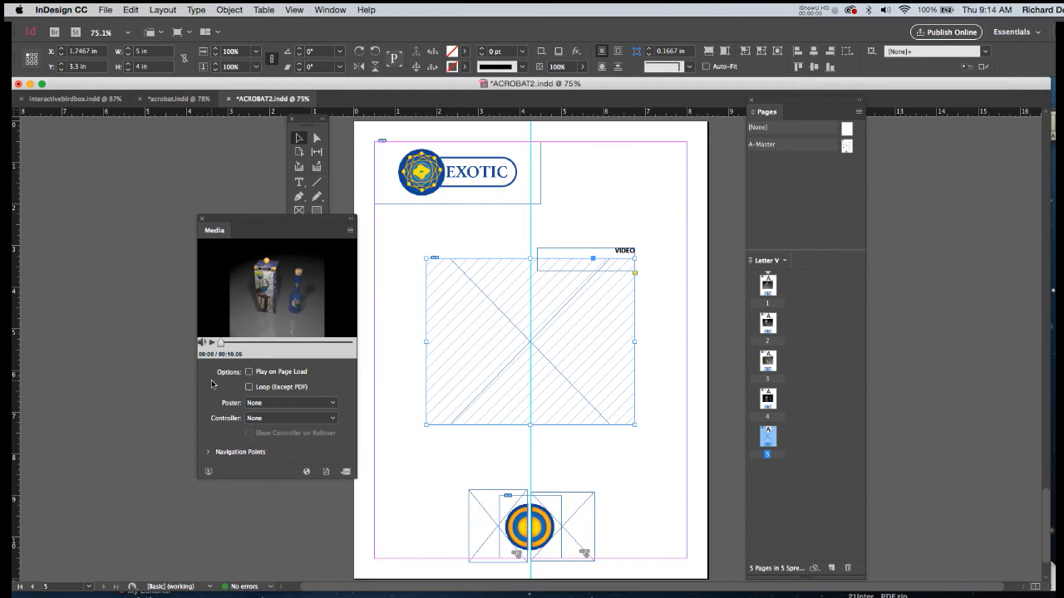
{"action": "left_click", "coordinate": [248, 372]}
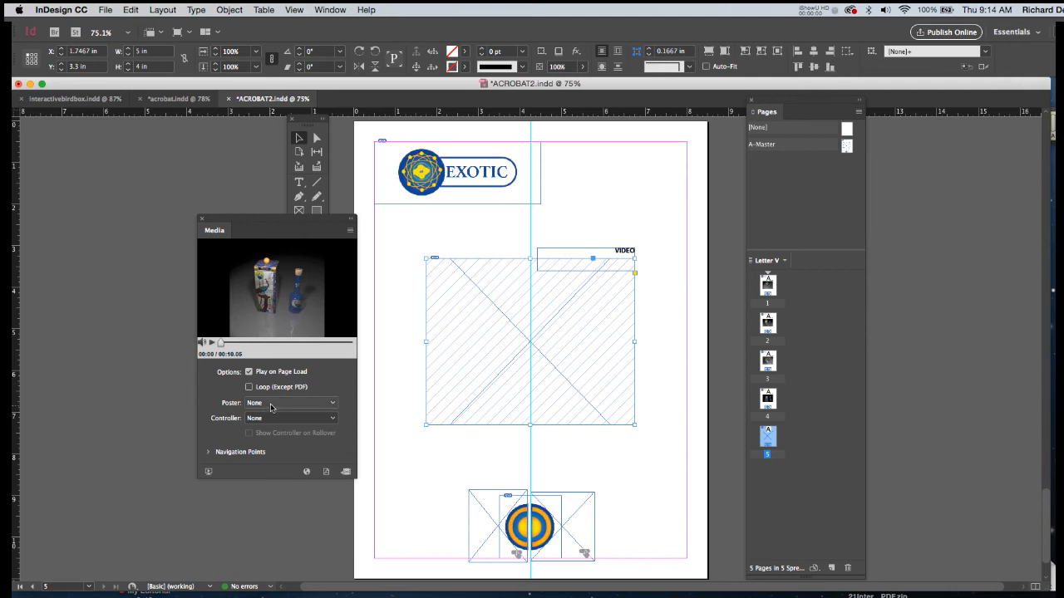
{"action": "left_click", "coordinate": [271, 404]}
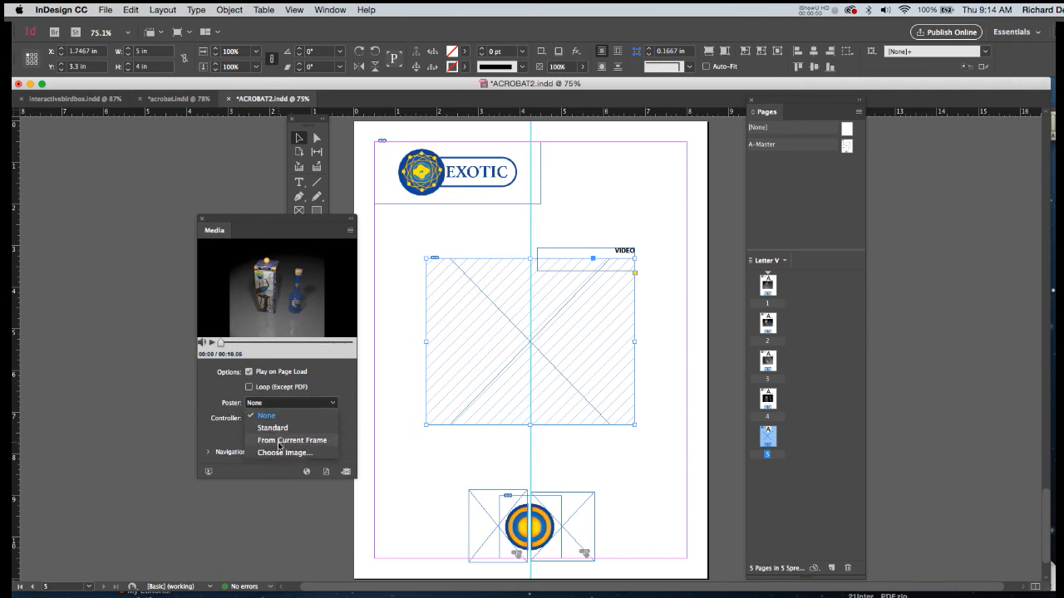
{"action": "left_click", "coordinate": [279, 441]}
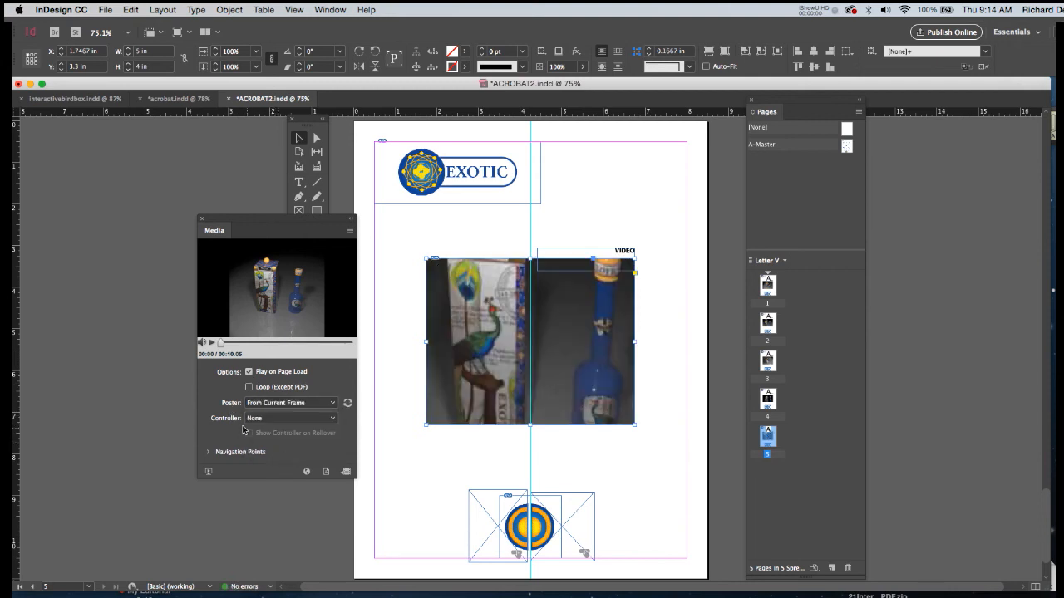
Give the page 5 video the SkinOverAll controller and have the controller show on rollover.
{"action": "left_click", "coordinate": [273, 419]}
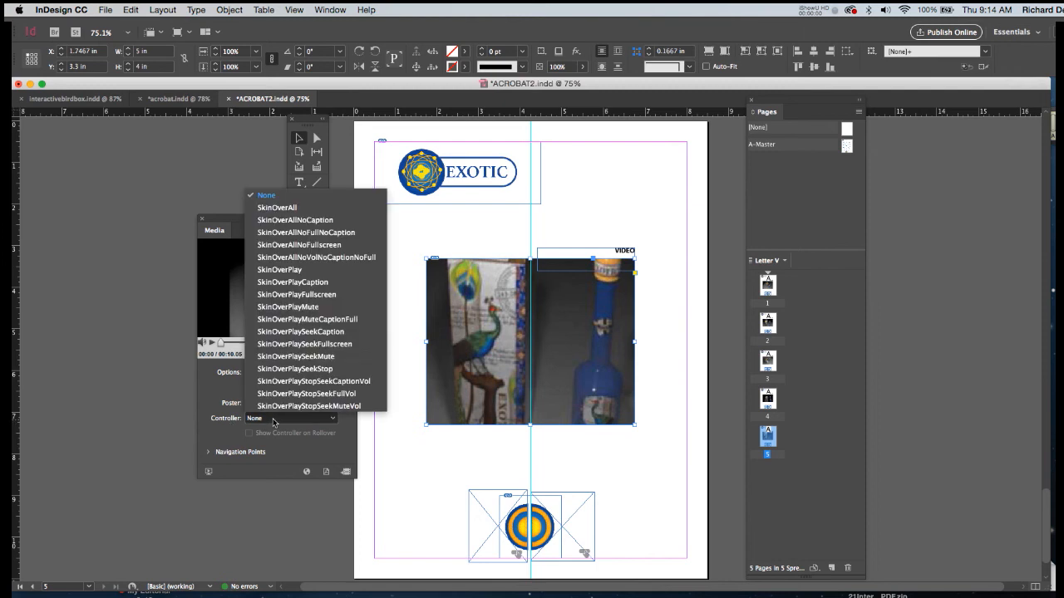
{"action": "left_click", "coordinate": [287, 208]}
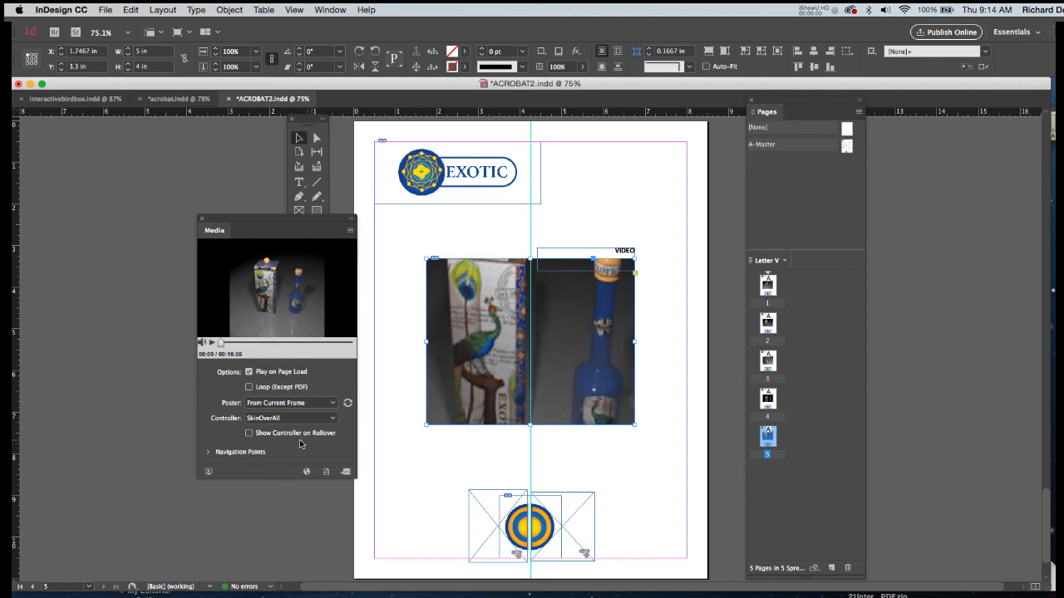
{"action": "left_click", "coordinate": [249, 433]}
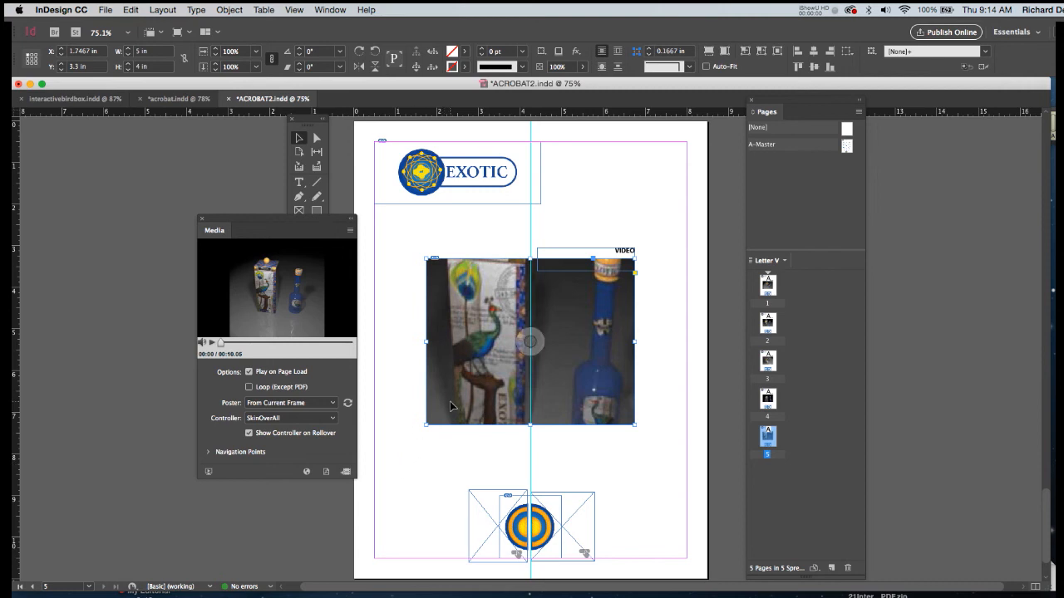
Fit the video proportionally inside its frame on page 5 and save the document.
{"action": "key", "text": "alt+shift+super+e"}
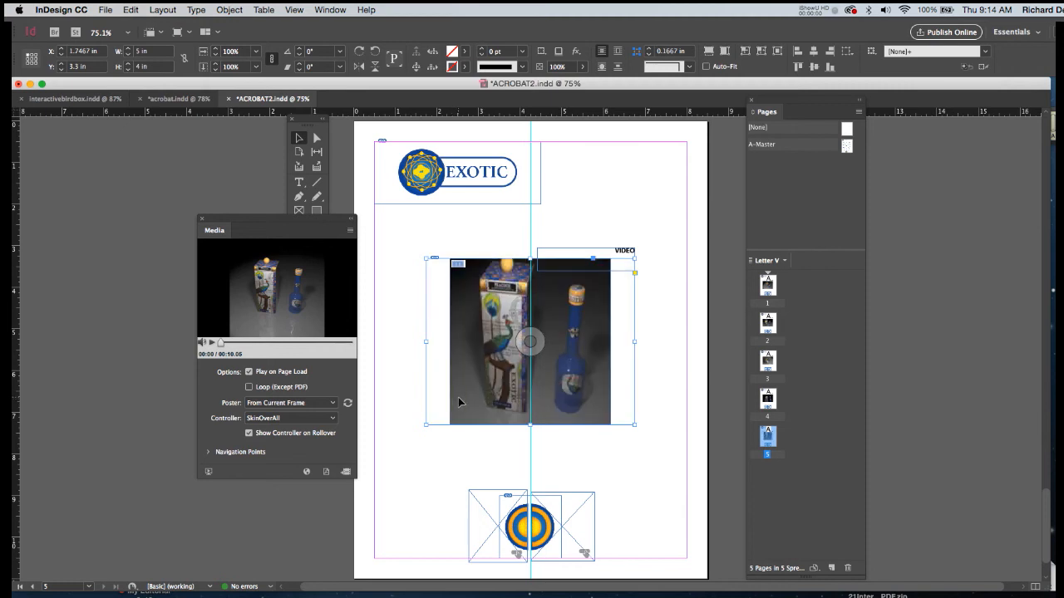
{"action": "key", "text": "super+s"}
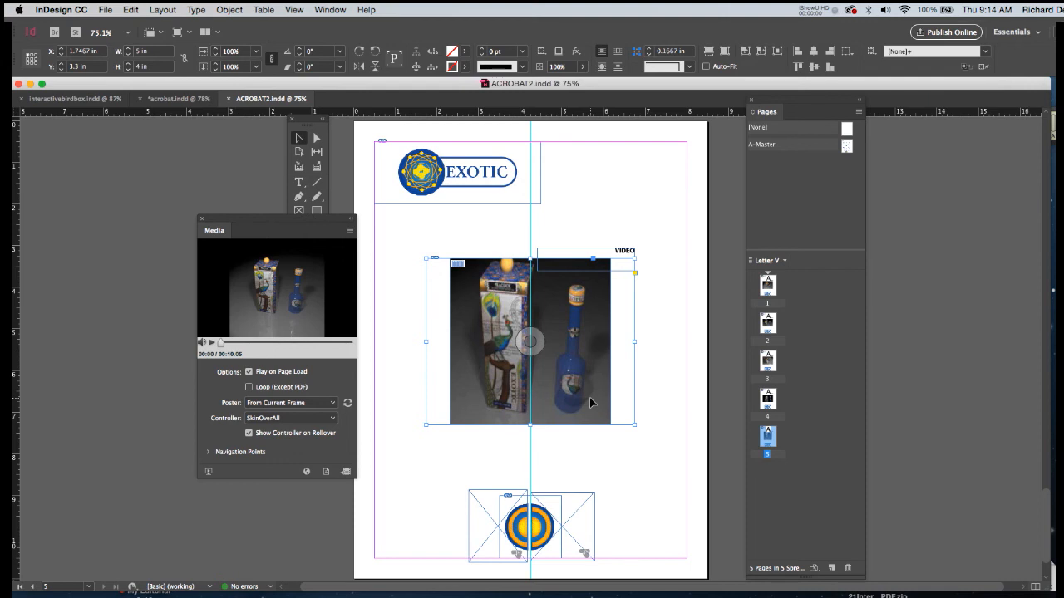
Add a sixth page based on A-Master after page 5 and override all of its master page items.
{"action": "left_click_drag", "start_coordinate": [846, 147], "coordinate": [767, 486]}
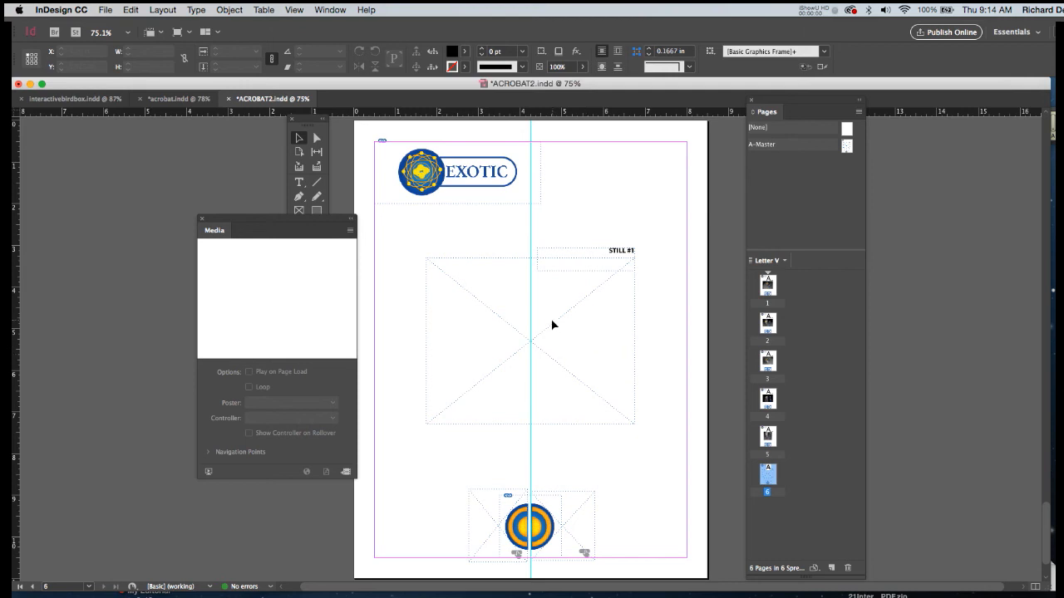
{"action": "key", "text": "alt+shift+super+l"}
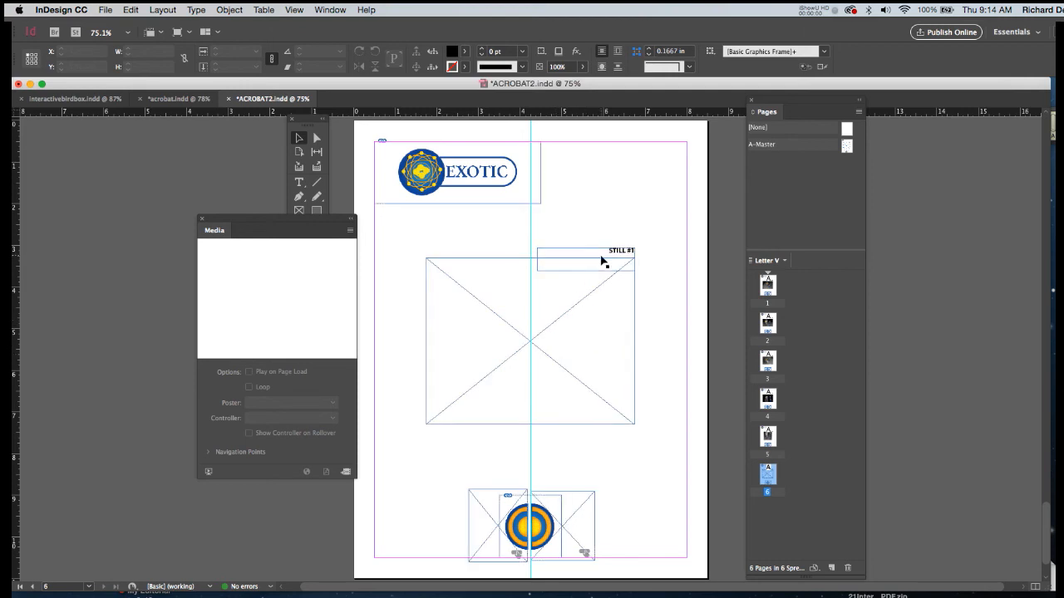
Move page 6's caption frame up to Y 2.25 in, clear of the image frame, and change its text to VIRTUAL 3D MODEL.
{"action": "left_click", "coordinate": [603, 247]}
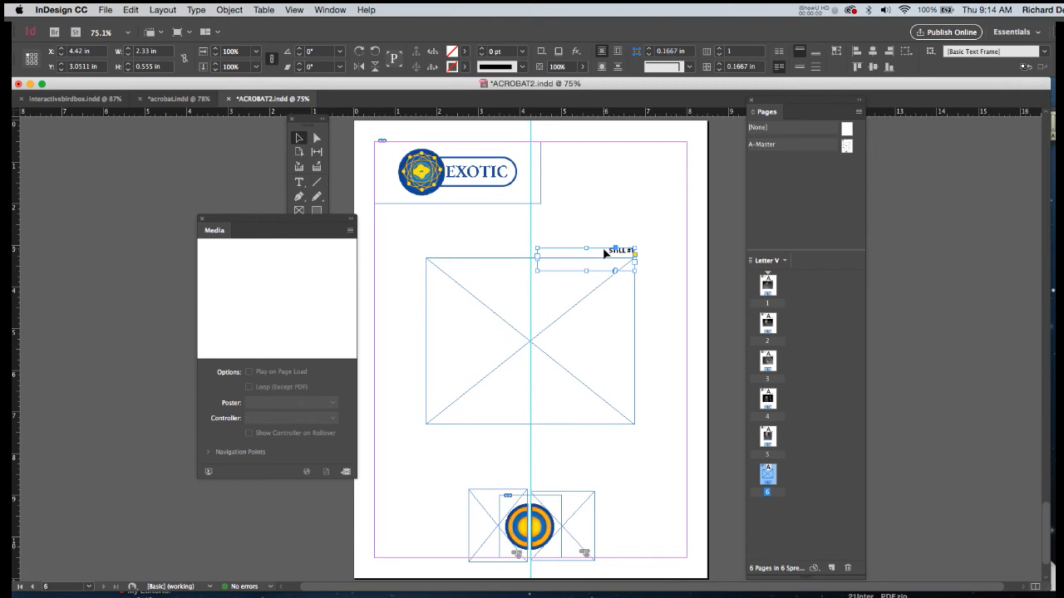
{"action": "left_click_drag", "start_coordinate": [605, 246], "coordinate": [645, 225]}
{"action": "double_click", "coordinate": [608, 222]}
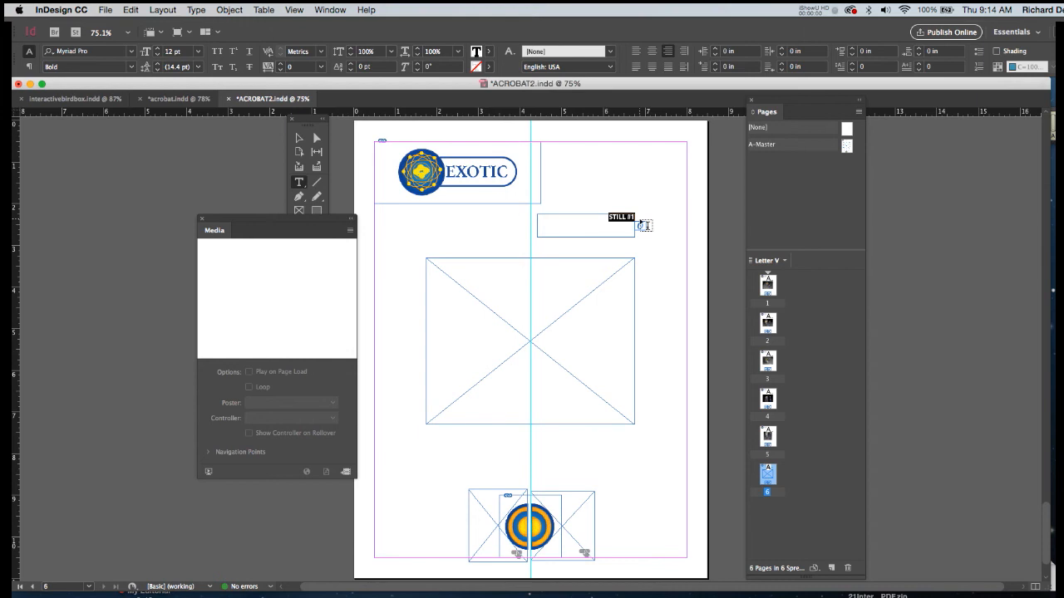
{"action": "type", "text": "VIRTUAL 3"}
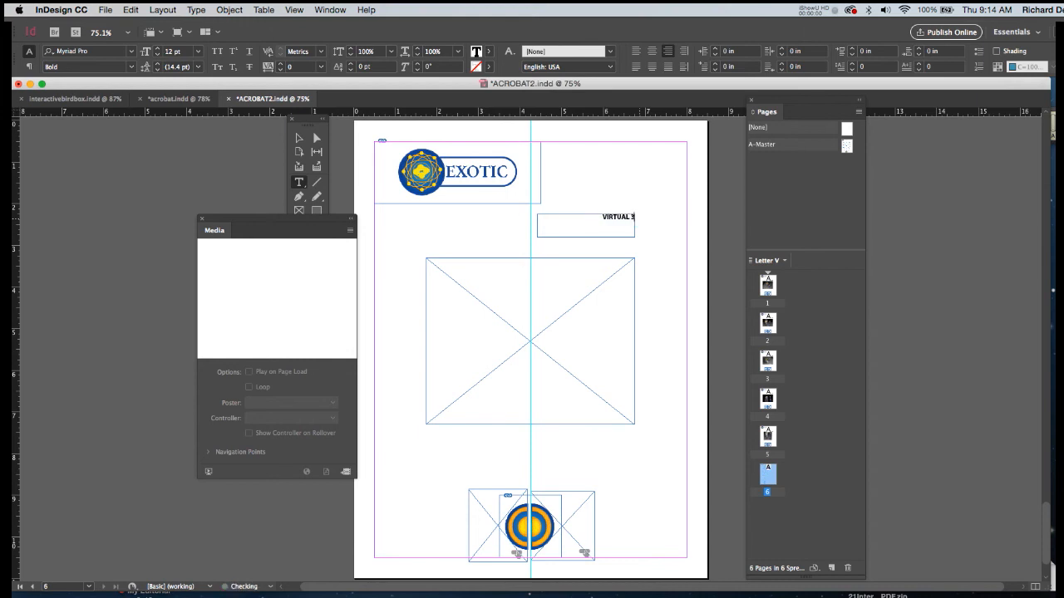
{"action": "type", "text": "D MODEL"}
{"action": "left_click", "coordinate": [299, 138]}
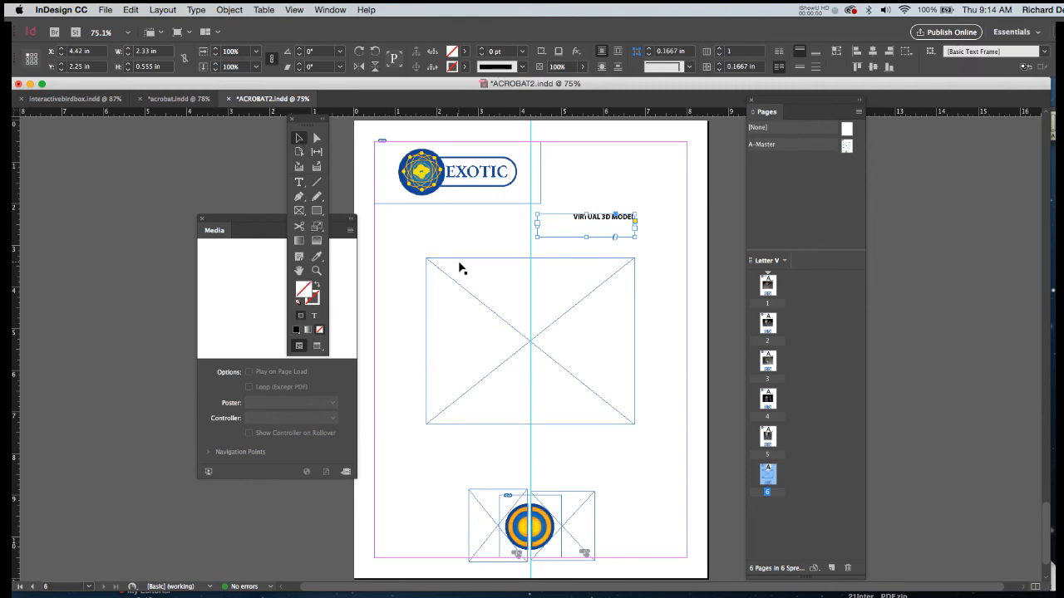
Apply a 1 pt black (000000) stroke to the empty central frame on page 6.
{"action": "left_click", "coordinate": [461, 263]}
{"action": "double_click", "coordinate": [452, 66]}
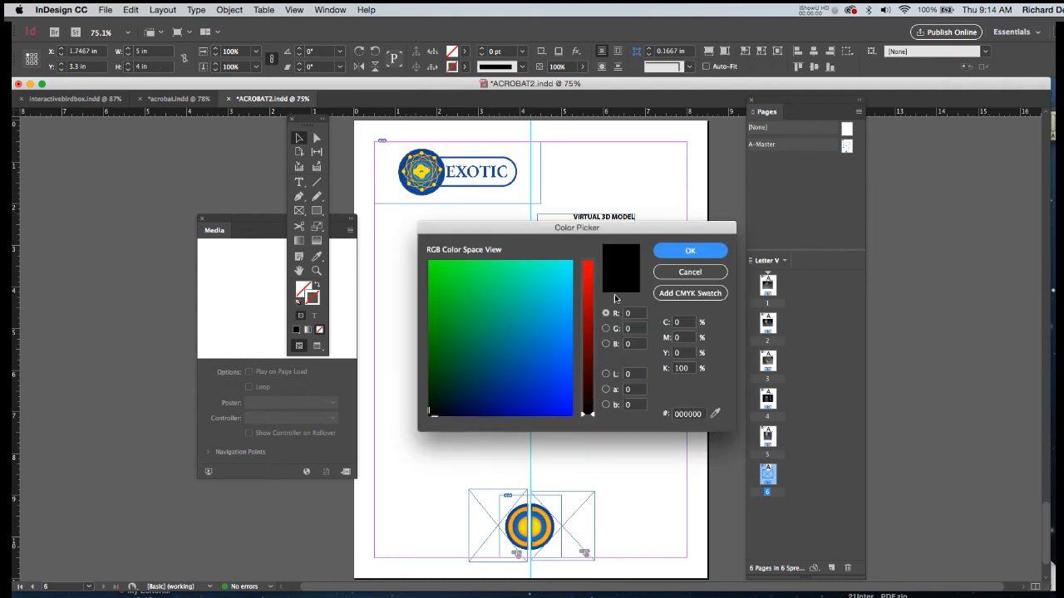
{"action": "left_click", "coordinate": [689, 251]}
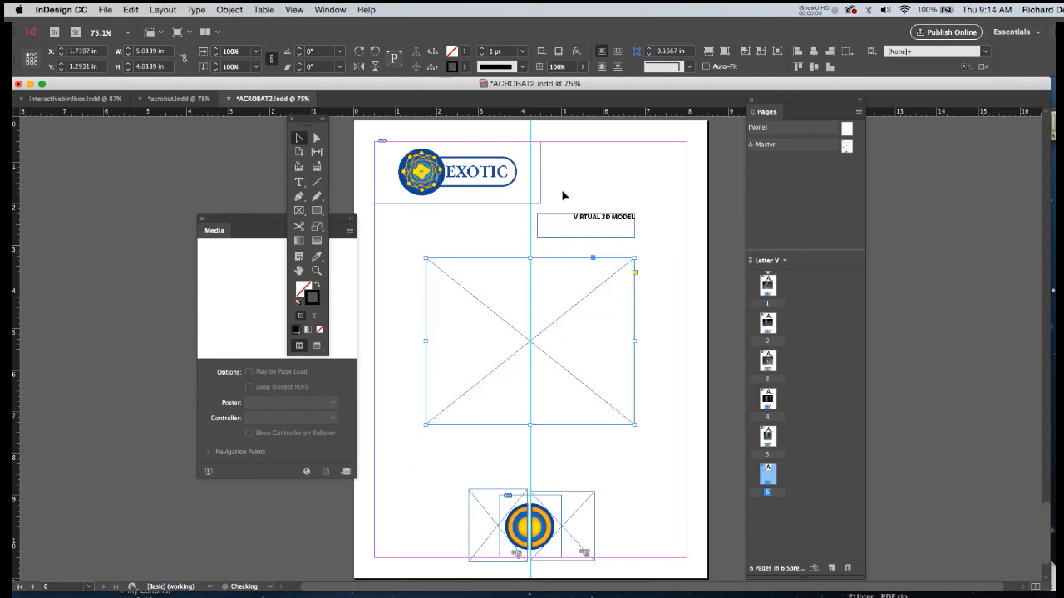
Set the central frame's stroke on page 6 to 2 pt and extend its lower edge to a height of about 5.21 in.
{"action": "left_click", "coordinate": [522, 51]}
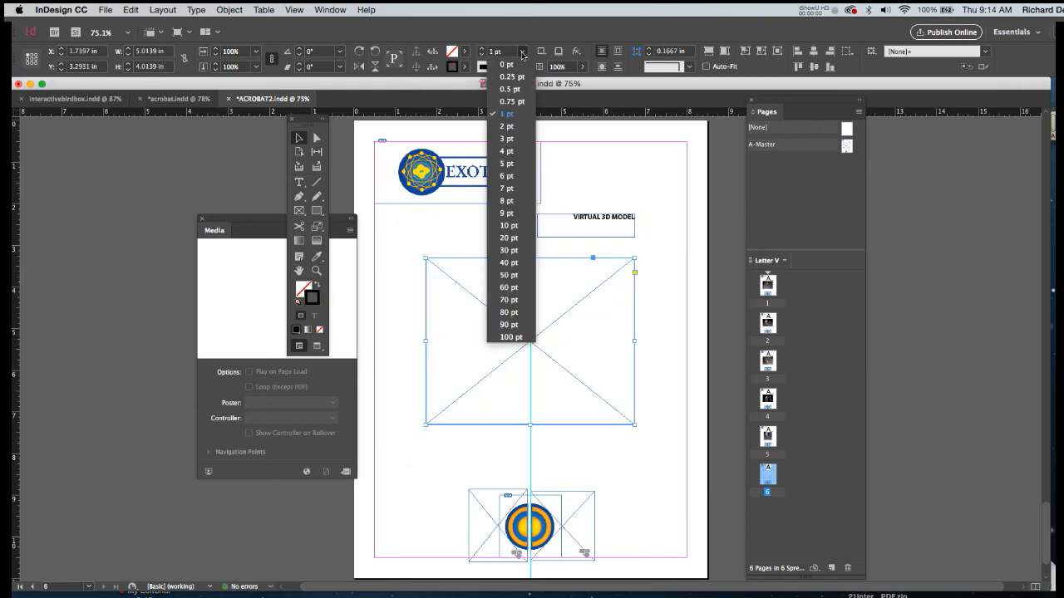
{"action": "left_click", "coordinate": [507, 126]}
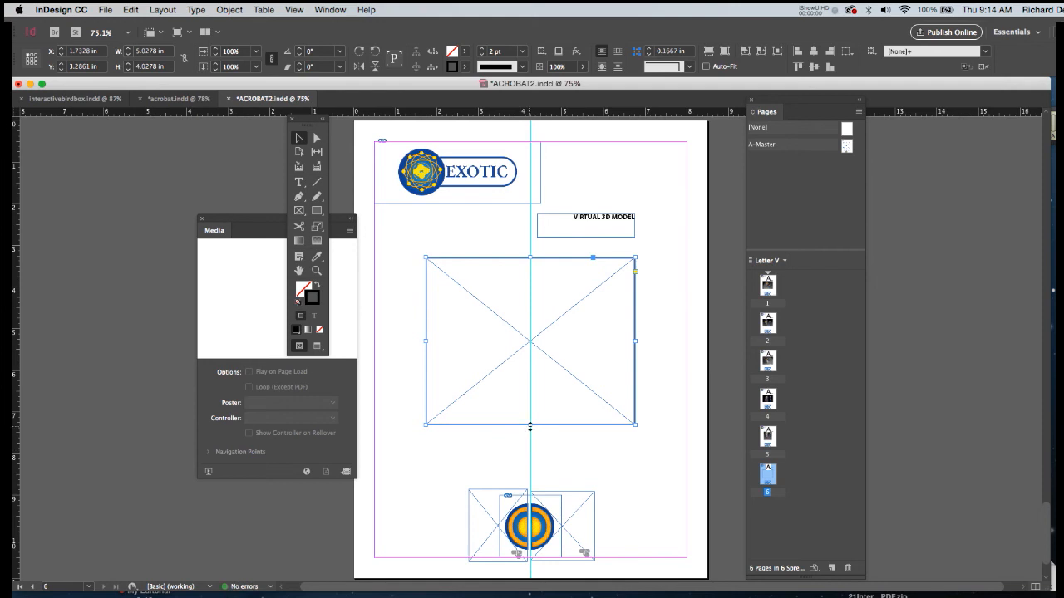
{"action": "left_click_drag", "start_coordinate": [530, 424], "coordinate": [530, 475]}
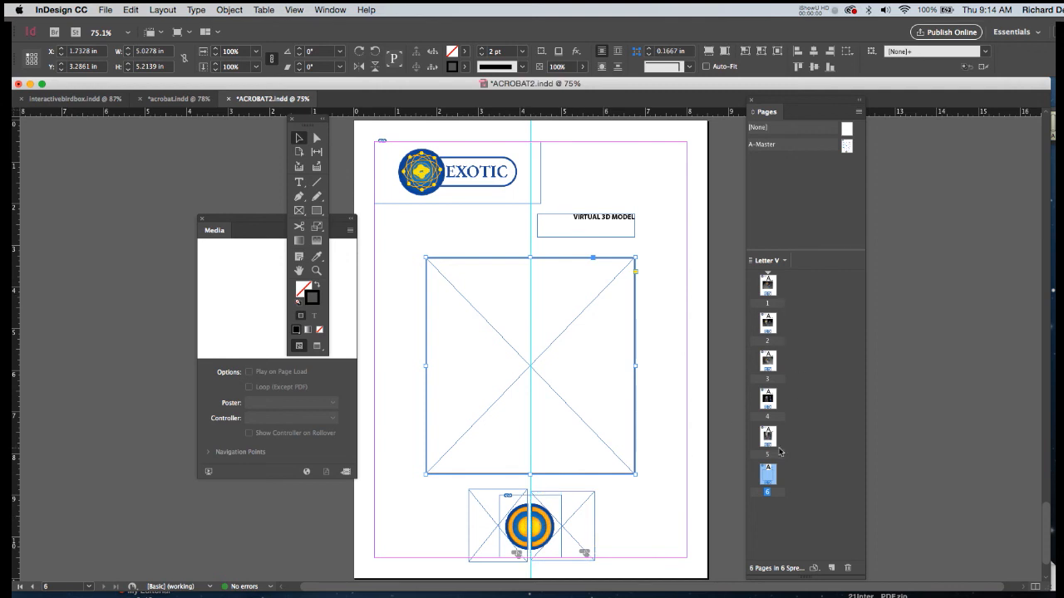
Delete the Go To Previous Page action from the right half of the navigation button on page 1.
{"action": "double_click", "coordinate": [767, 284]}
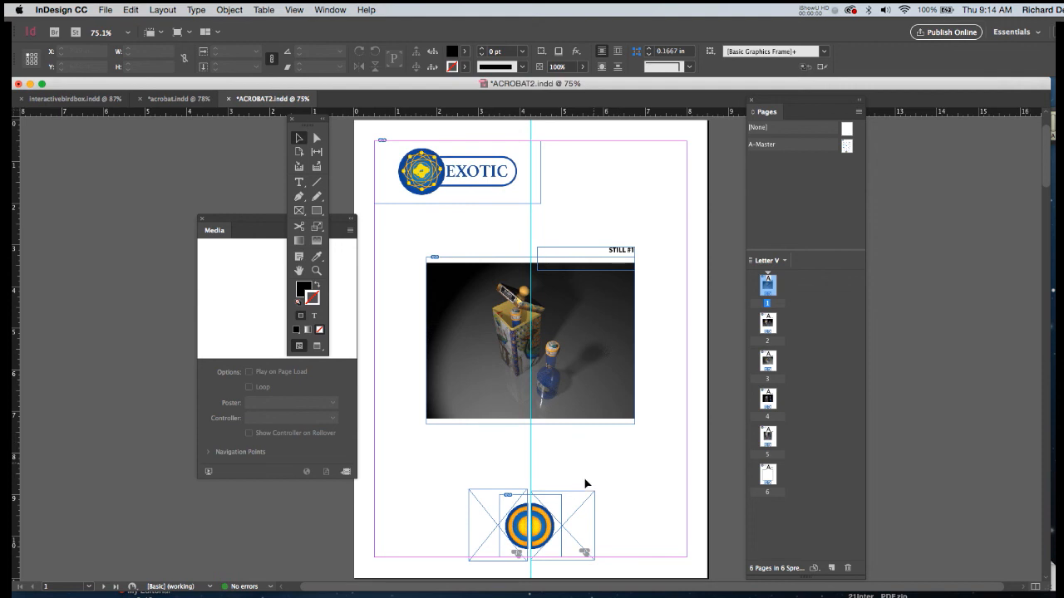
{"action": "left_click", "coordinate": [554, 507]}
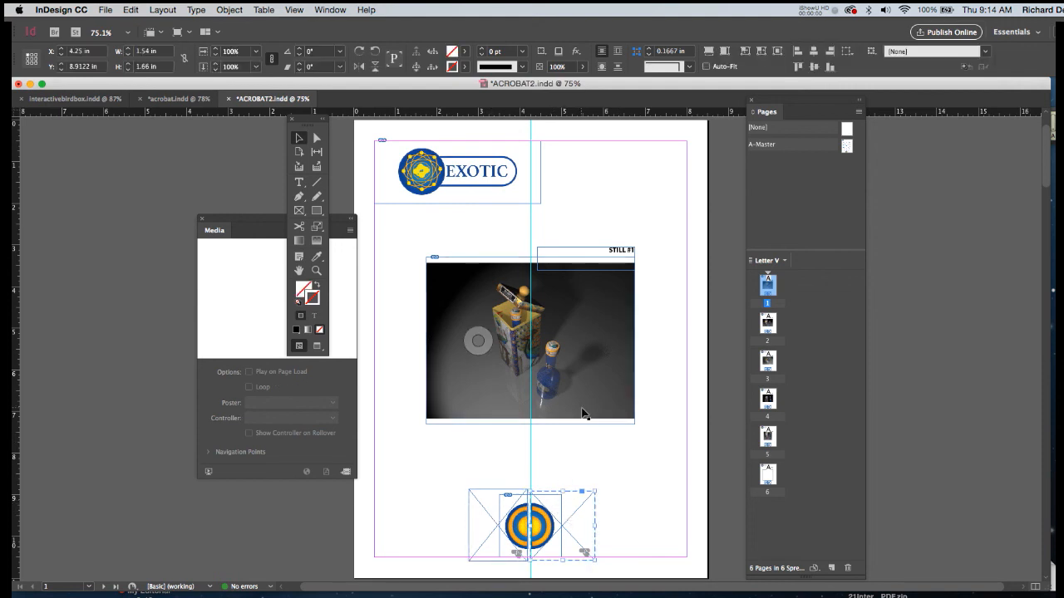
{"action": "double_click", "coordinate": [769, 289]}
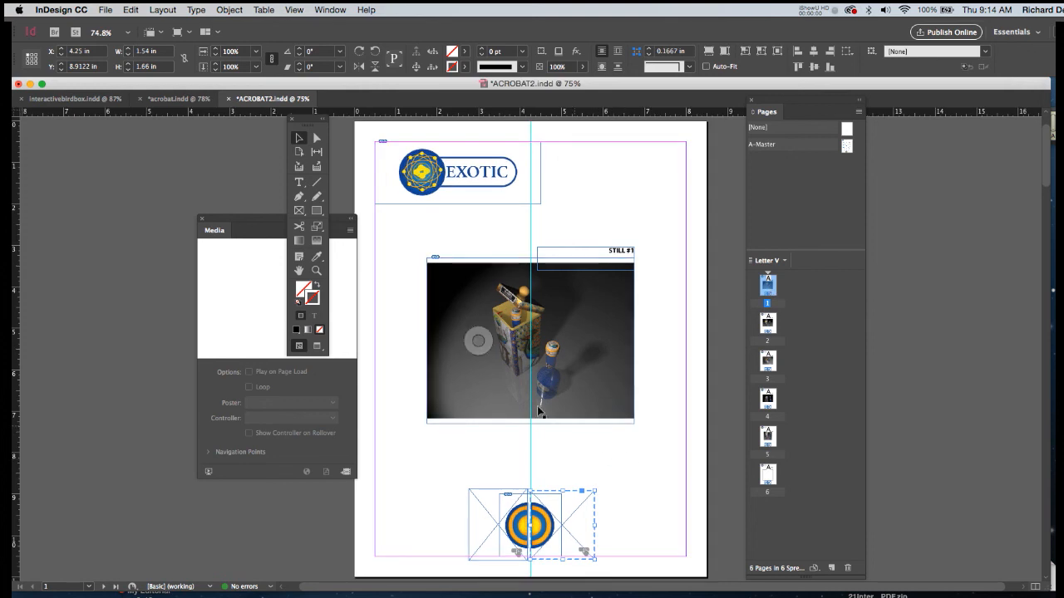
{"action": "left_click", "coordinate": [330, 10]}
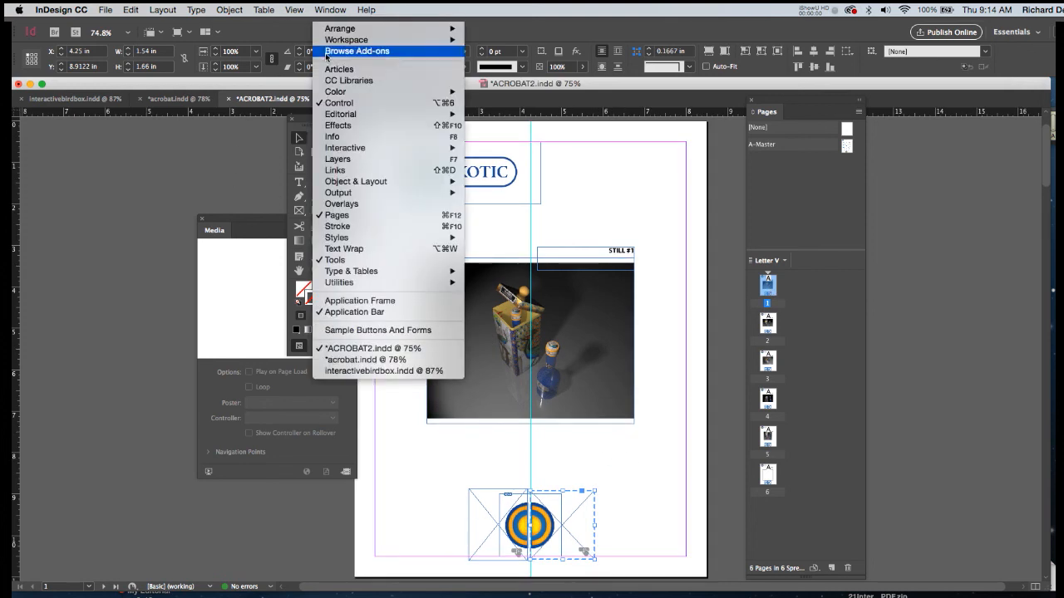
{"action": "mouse_move", "coordinate": [339, 149]}
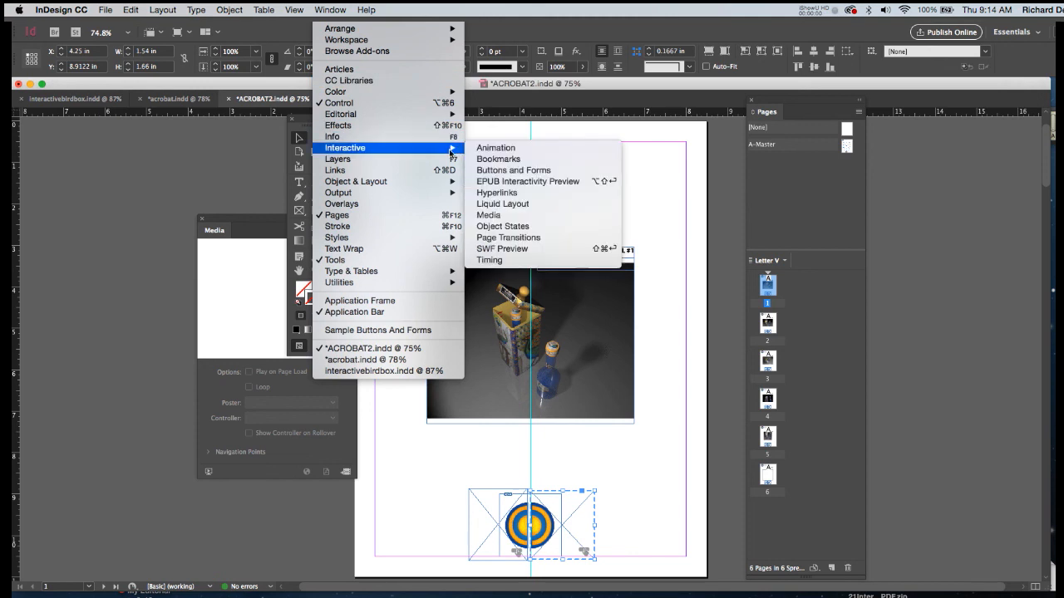
{"action": "left_click", "coordinate": [506, 171]}
{"action": "left_click_drag", "start_coordinate": [236, 184], "coordinate": [233, 190]}
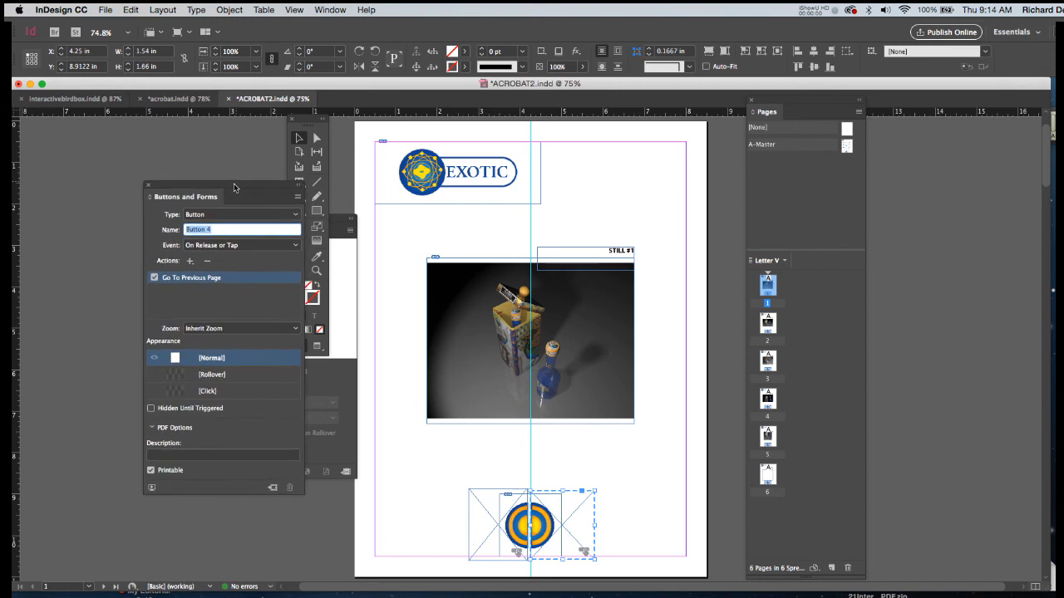
{"action": "left_click", "coordinate": [208, 261]}
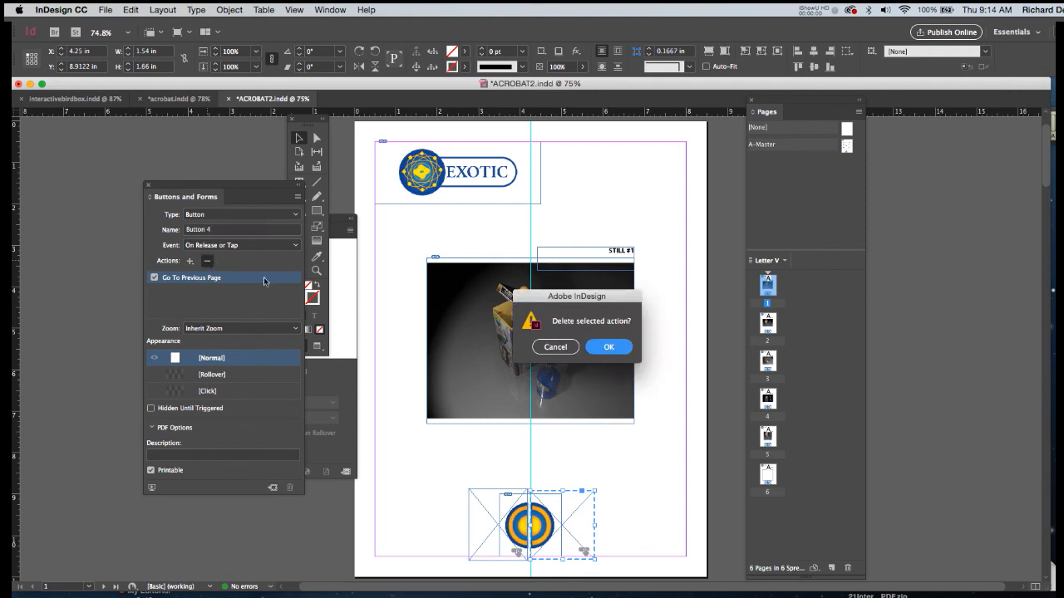
{"action": "left_click", "coordinate": [620, 349]}
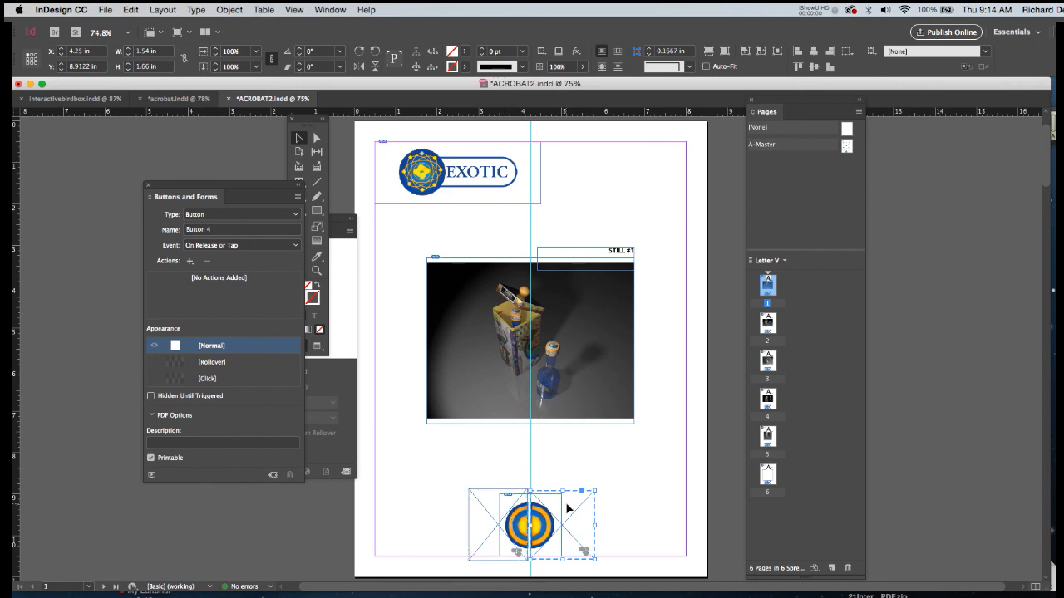
Fill the right button frame on page 1 with white to hide that half of the circle artwork.
{"action": "double_click", "coordinate": [452, 52]}
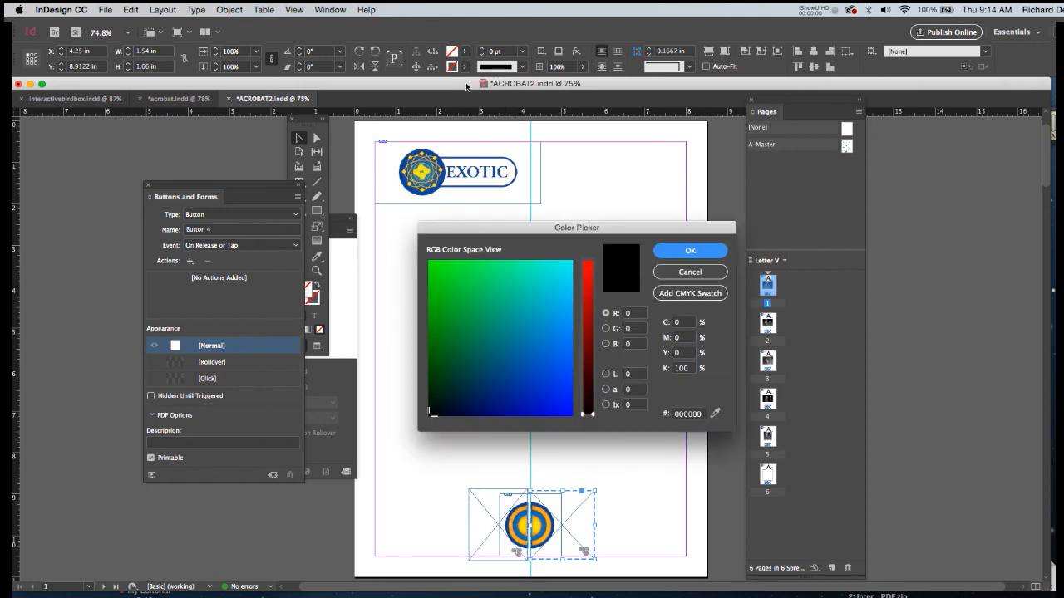
{"action": "left_click_drag", "start_coordinate": [566, 293], "coordinate": [573, 260]}
{"action": "left_click", "coordinate": [587, 262]}
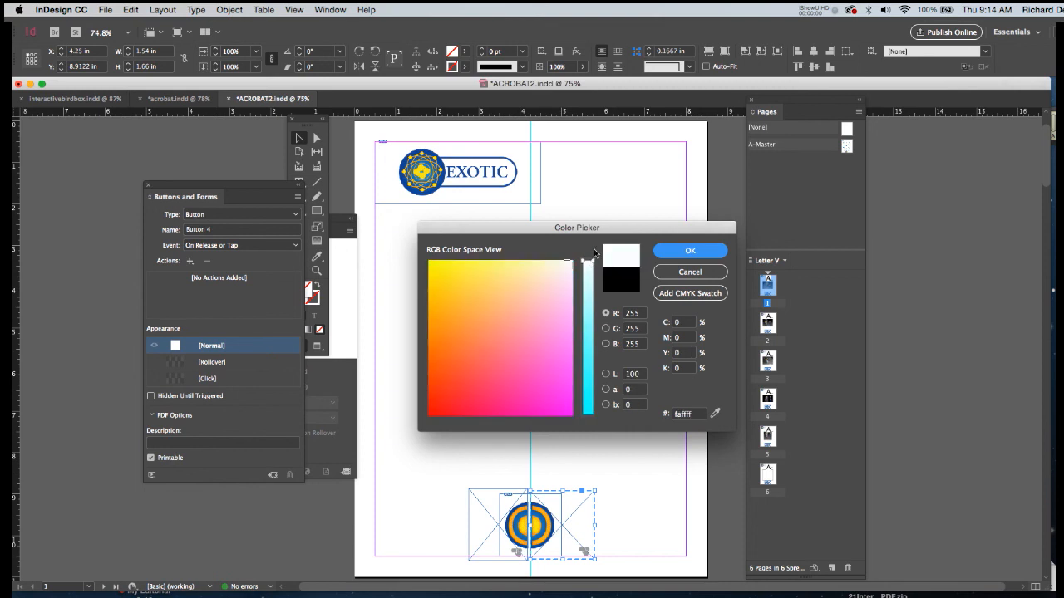
{"action": "left_click", "coordinate": [683, 251]}
{"action": "left_click", "coordinate": [667, 407]}
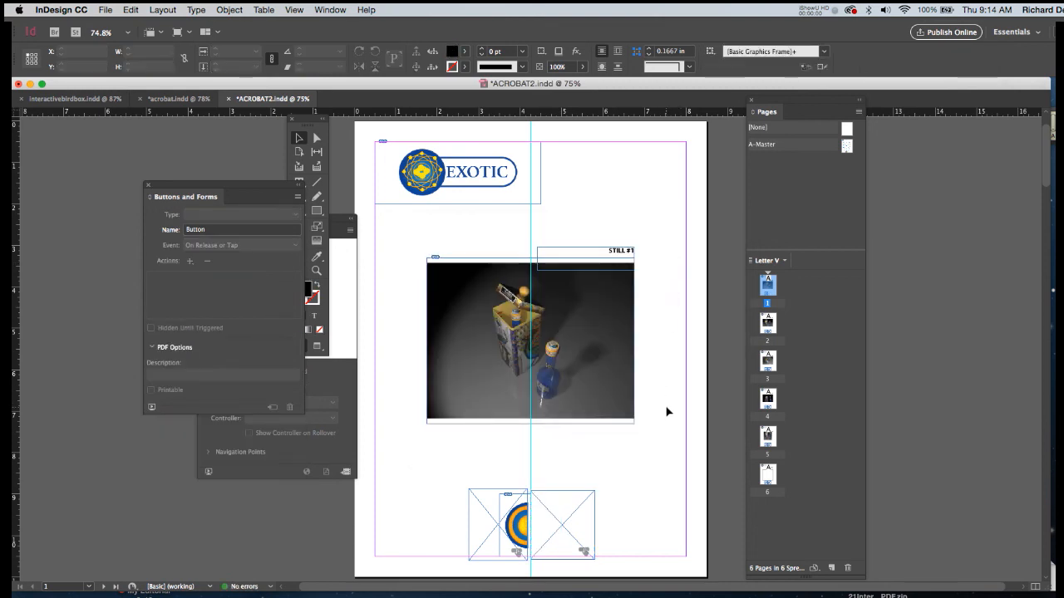
Delete the Go To Next Page action from the left half of the navigation button on page 6.
{"action": "double_click", "coordinate": [768, 480]}
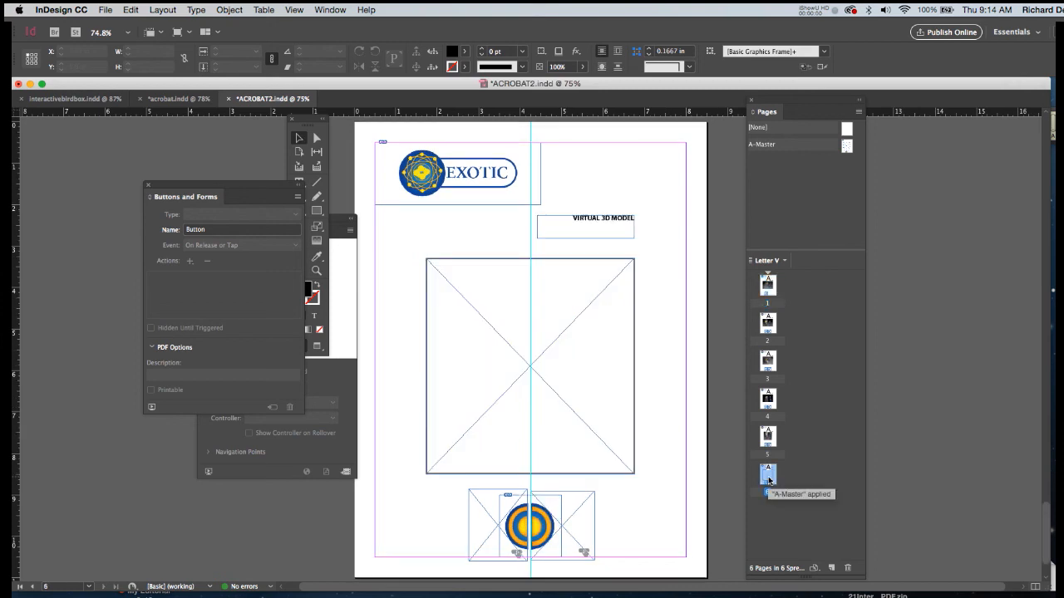
{"action": "left_click", "coordinate": [587, 517]}
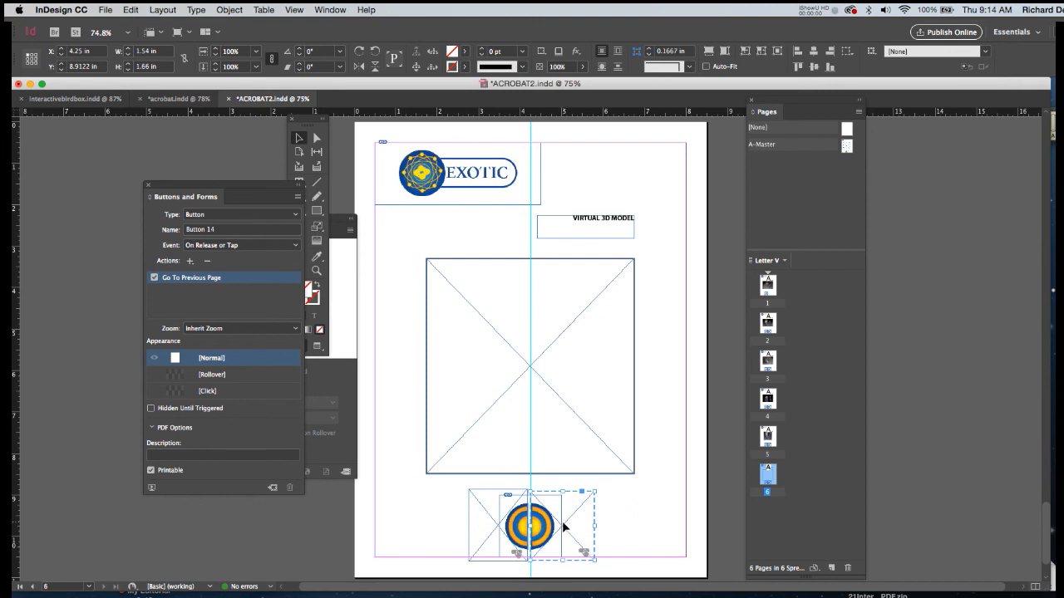
{"action": "left_click", "coordinate": [506, 522]}
{"action": "left_click", "coordinate": [504, 522]}
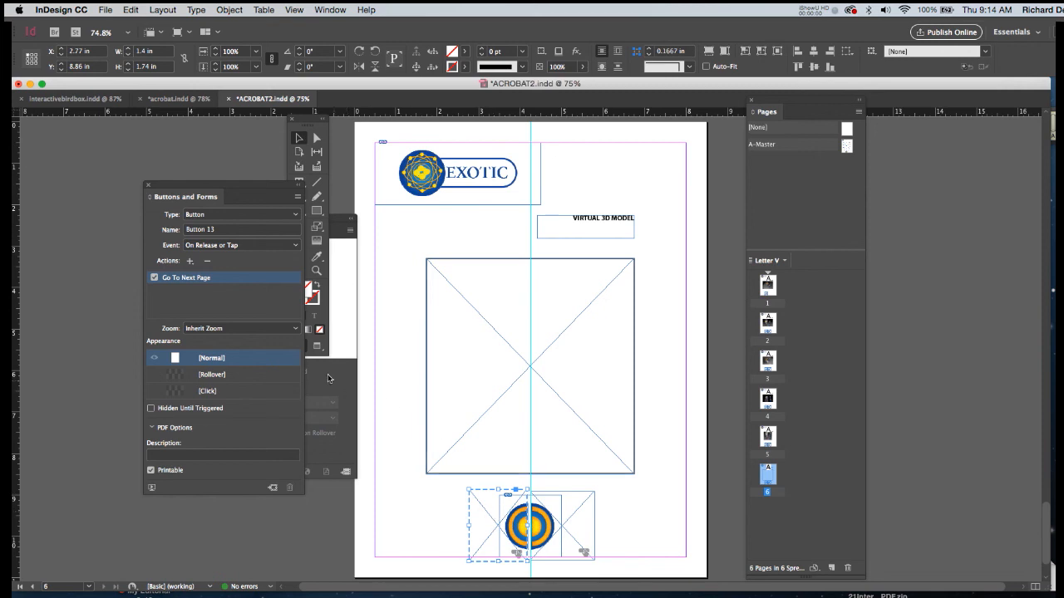
{"action": "left_click", "coordinate": [207, 263]}
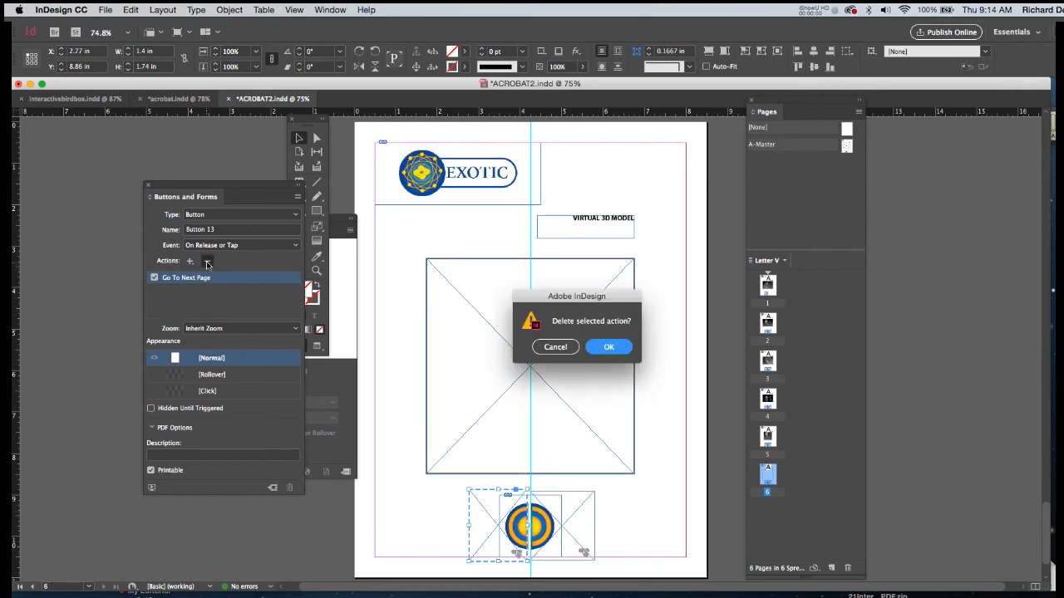
{"action": "left_click", "coordinate": [608, 347]}
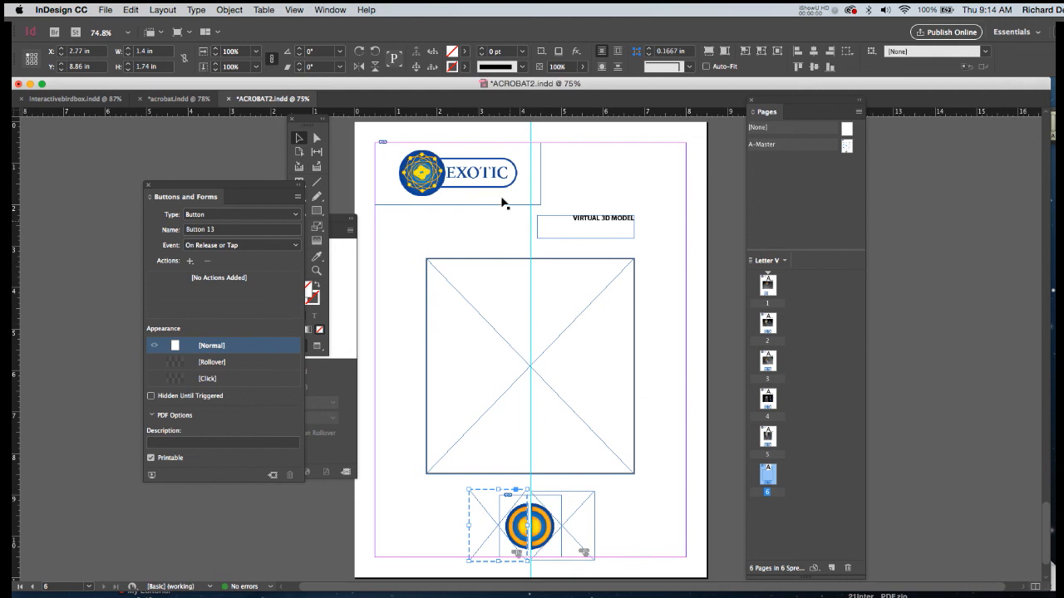
Fill the left button frame on page 6 with white to cover its half of the circle artwork.
{"action": "double_click", "coordinate": [453, 55]}
{"action": "left_click", "coordinate": [670, 251]}
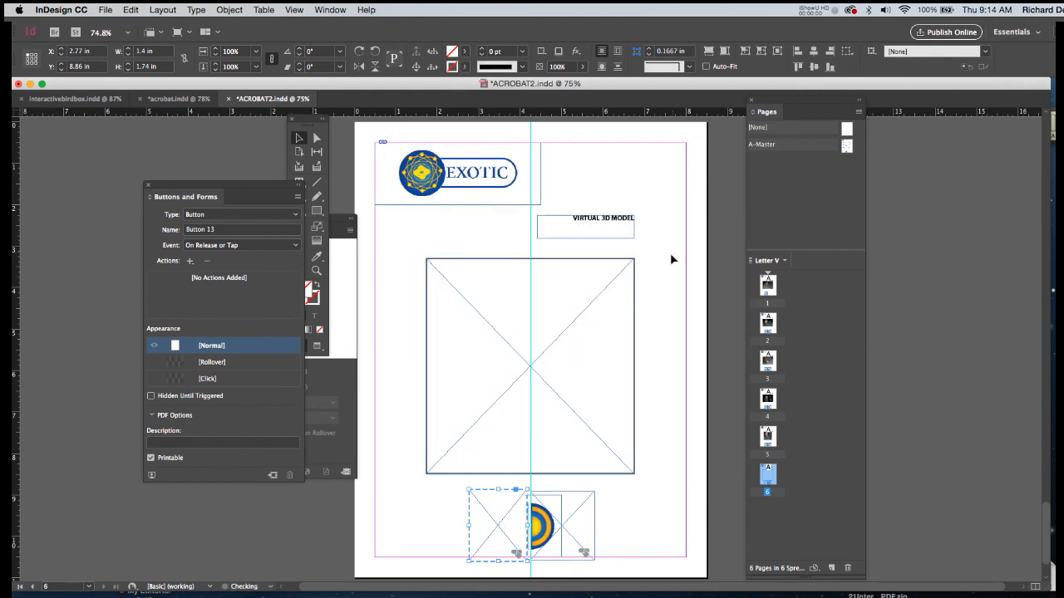
{"action": "left_click", "coordinate": [670, 482]}
Replace the right button's Go To Previous Page action on page 6 with Go To First Page.
{"action": "left_click", "coordinate": [555, 529]}
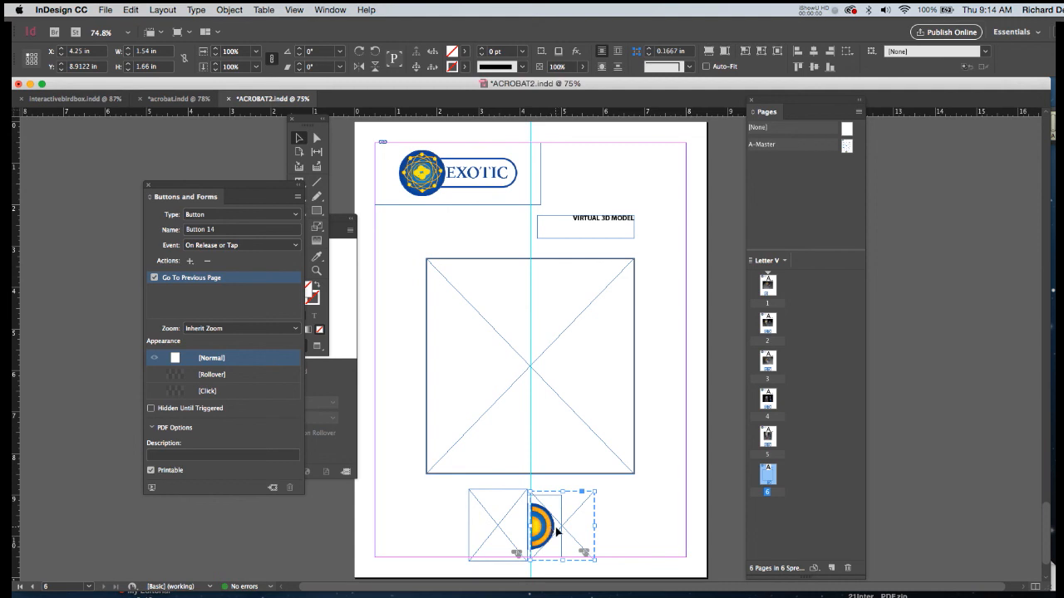
{"action": "left_click", "coordinate": [207, 261]}
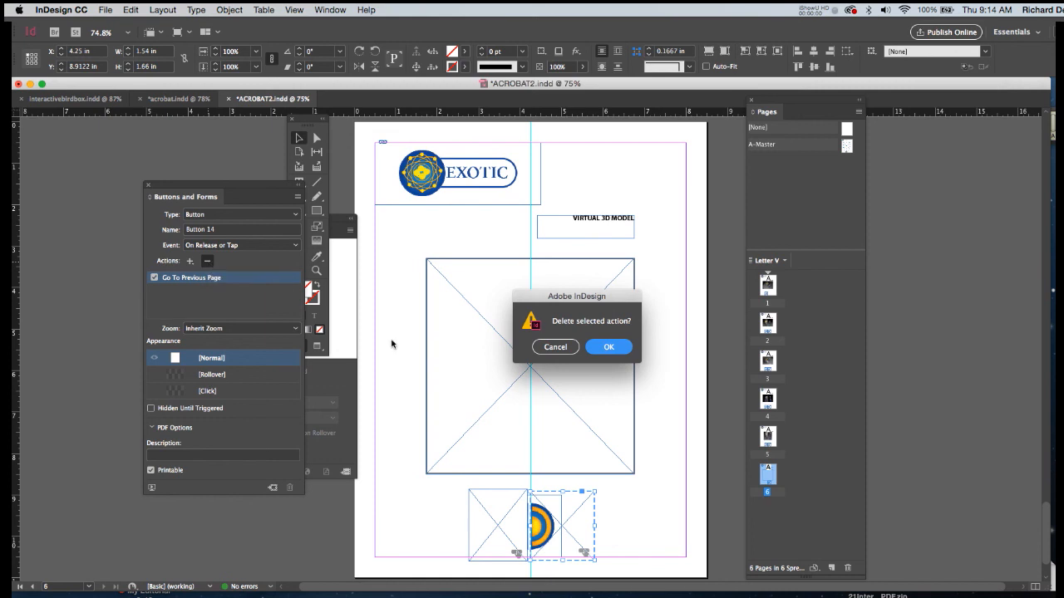
{"action": "left_click", "coordinate": [607, 347]}
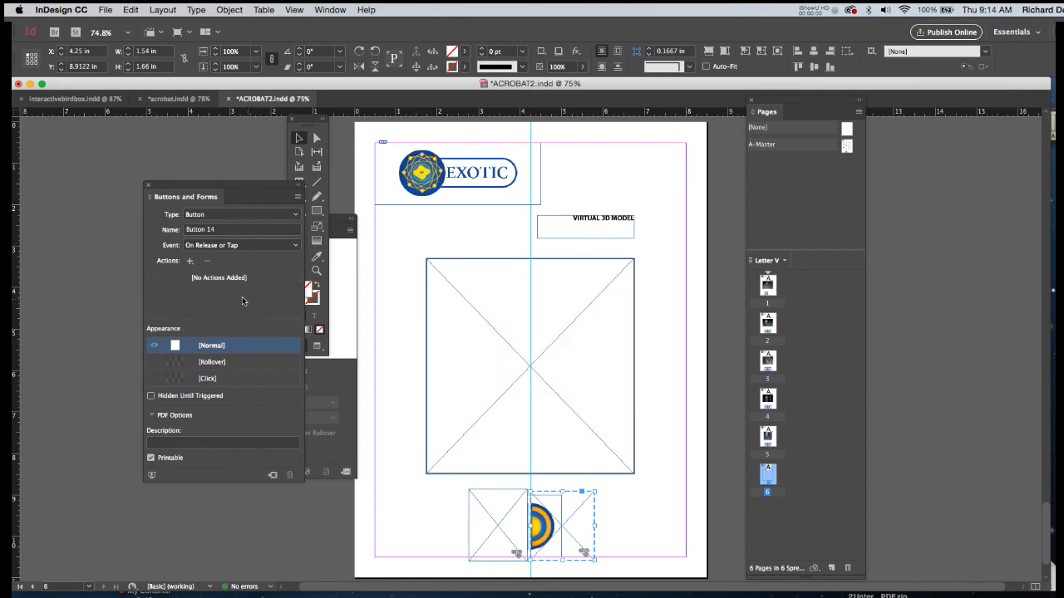
{"action": "left_click", "coordinate": [190, 262]}
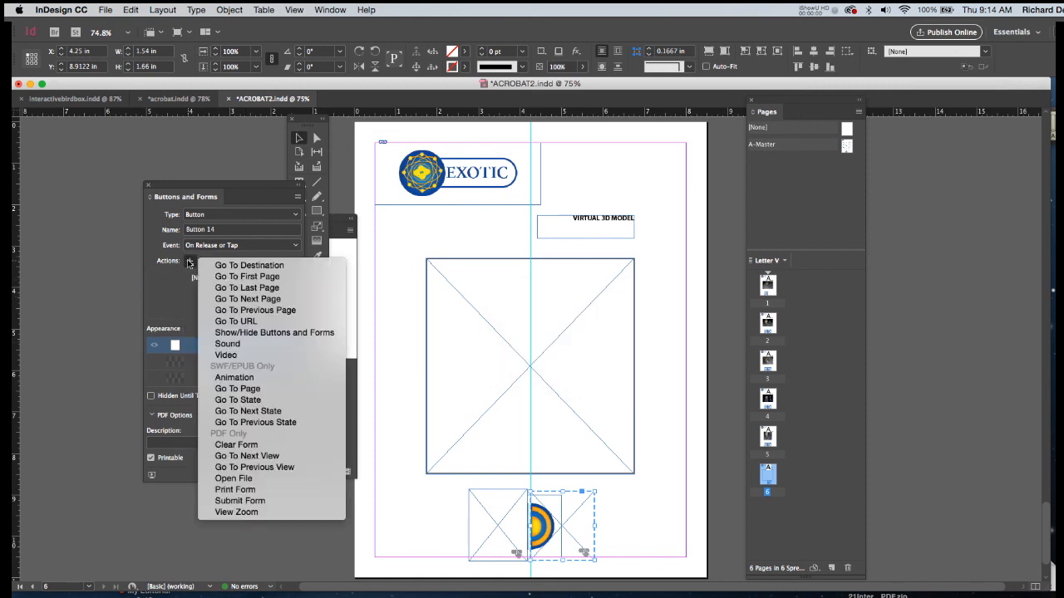
{"action": "left_click", "coordinate": [223, 278]}
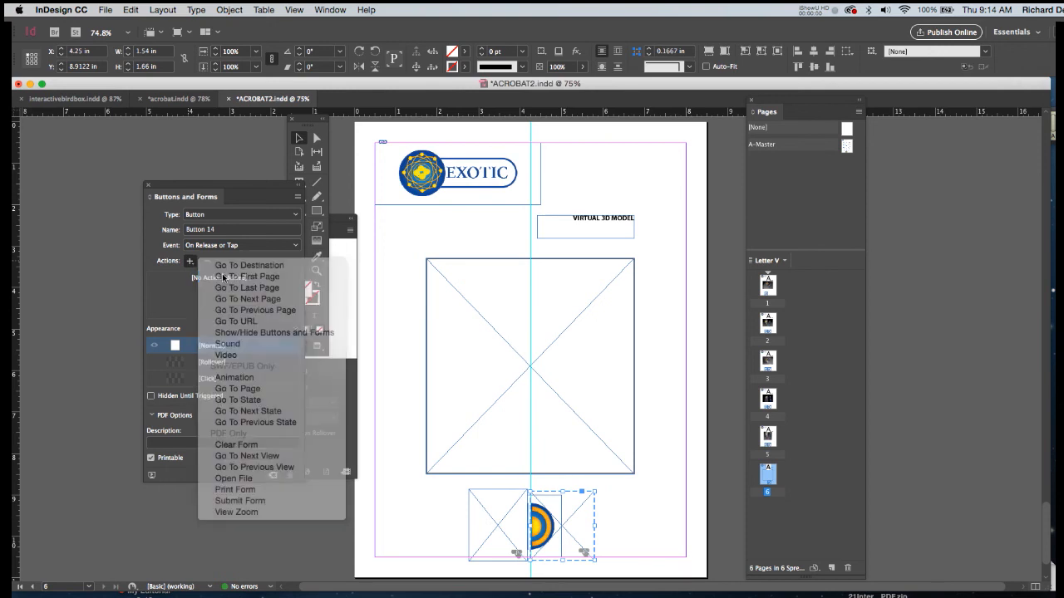
{"action": "left_click", "coordinate": [381, 248]}
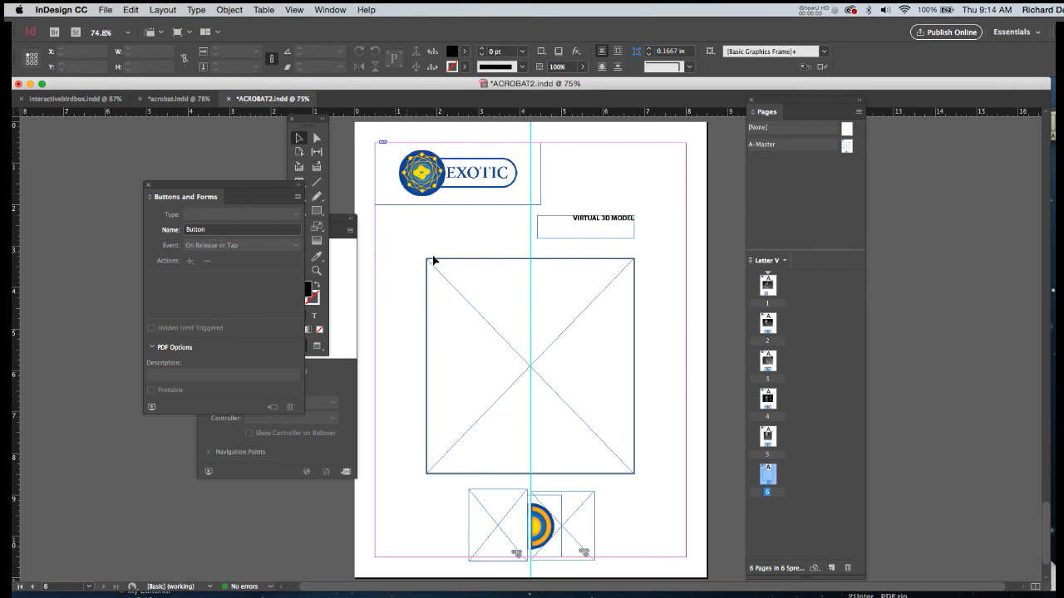
Raise the upper edge of page 6's central frame to Y 2.5 in, making the frame 6 in high.
{"action": "left_click", "coordinate": [586, 223]}
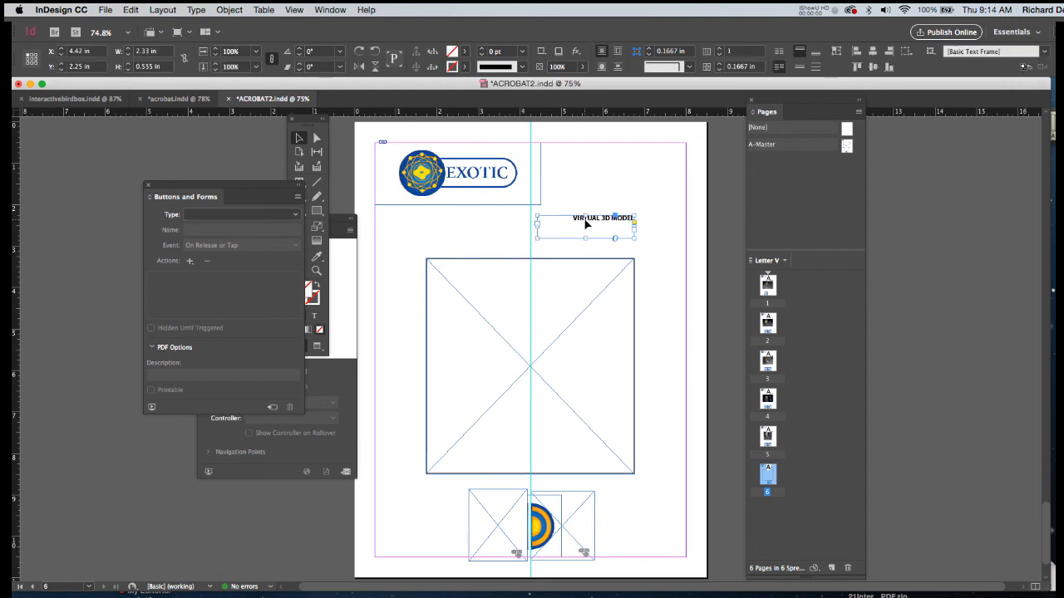
{"action": "left_click", "coordinate": [530, 257]}
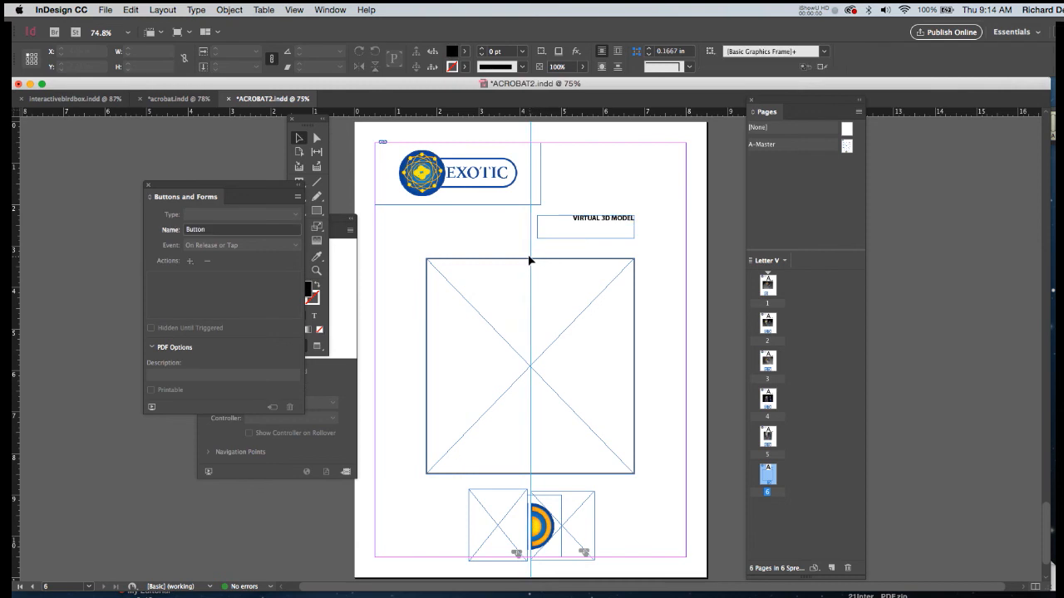
{"action": "left_click_drag", "start_coordinate": [529, 261], "coordinate": [529, 225]}
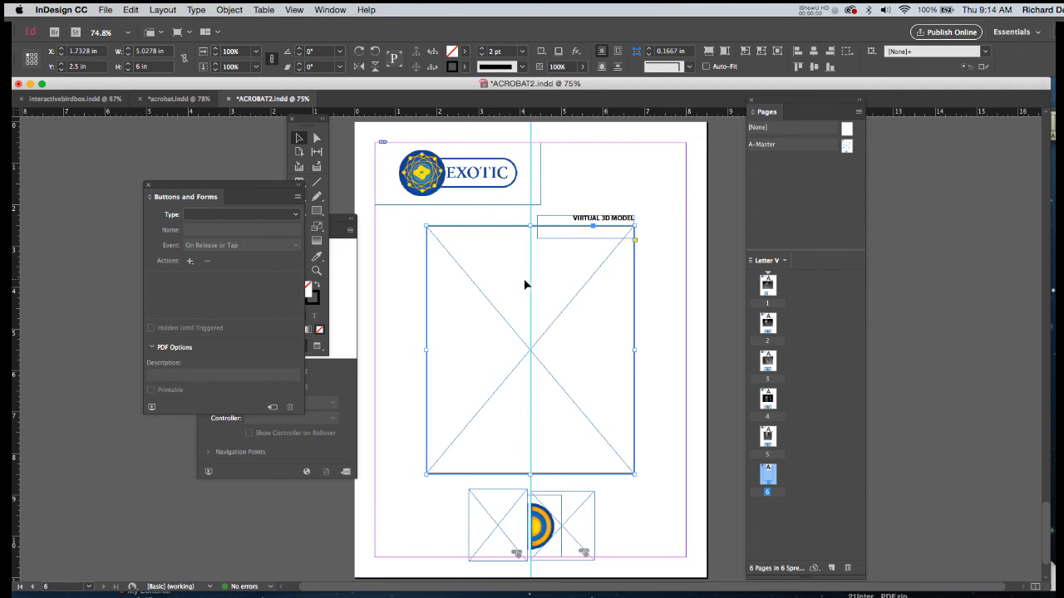
Export all pages as an interactive Adobe PDF named ACROBAT3V, with media included and viewing after export enabled.
{"action": "left_click", "coordinate": [105, 10]}
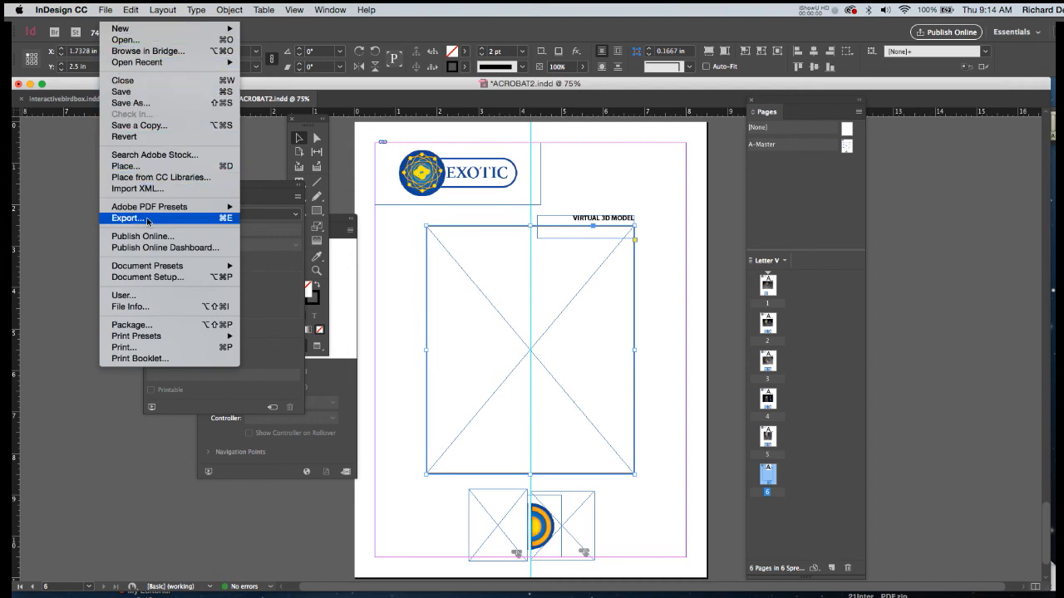
{"action": "left_click", "coordinate": [147, 219]}
{"action": "type", "text": "ACROBAT3V"}
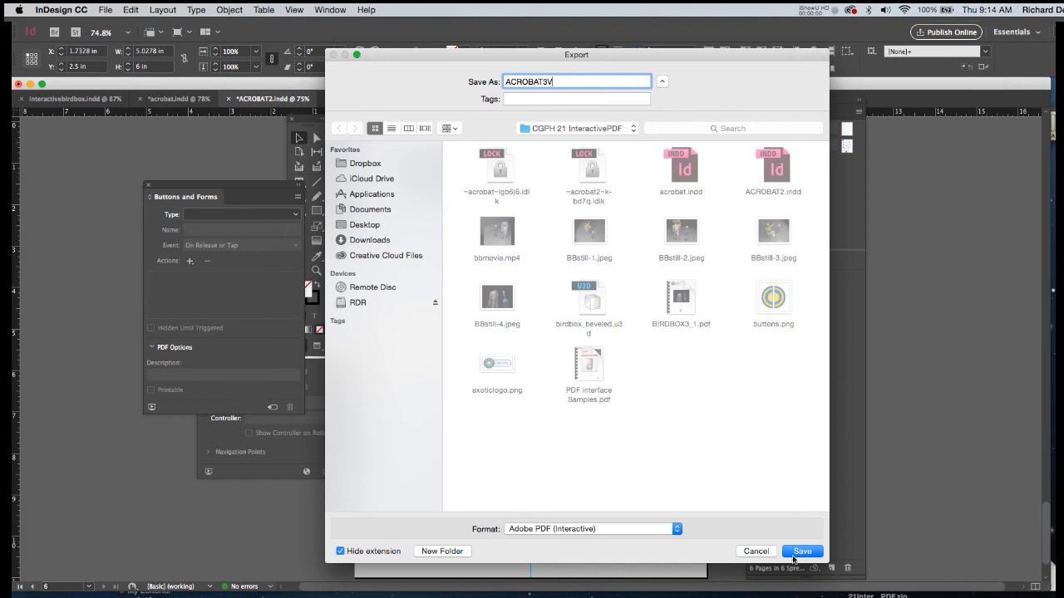
{"action": "left_click", "coordinate": [800, 551]}
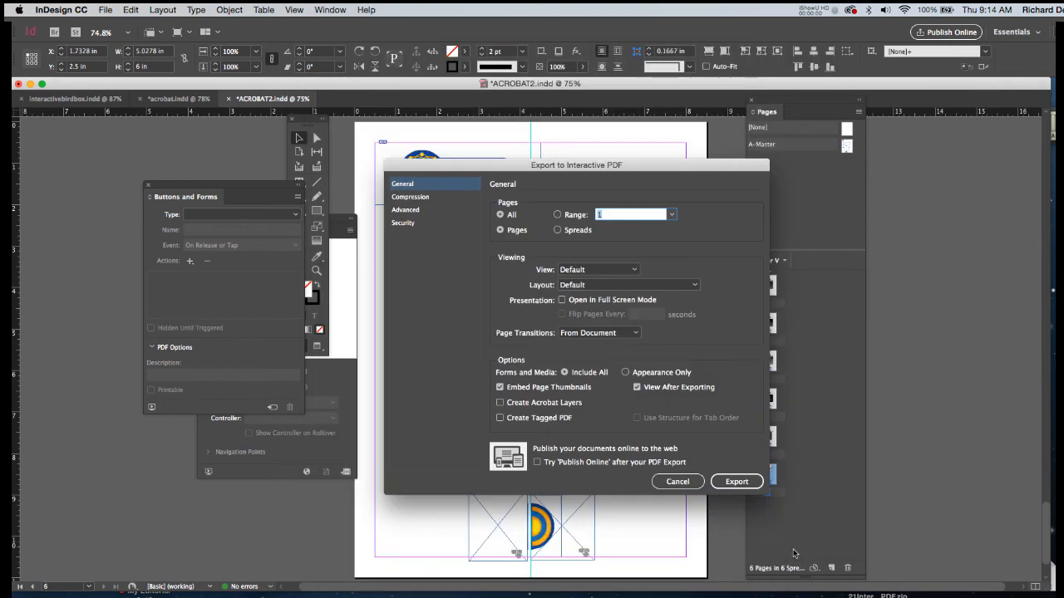
{"action": "left_click", "coordinate": [737, 483]}
{"action": "left_click", "coordinate": [665, 359]}
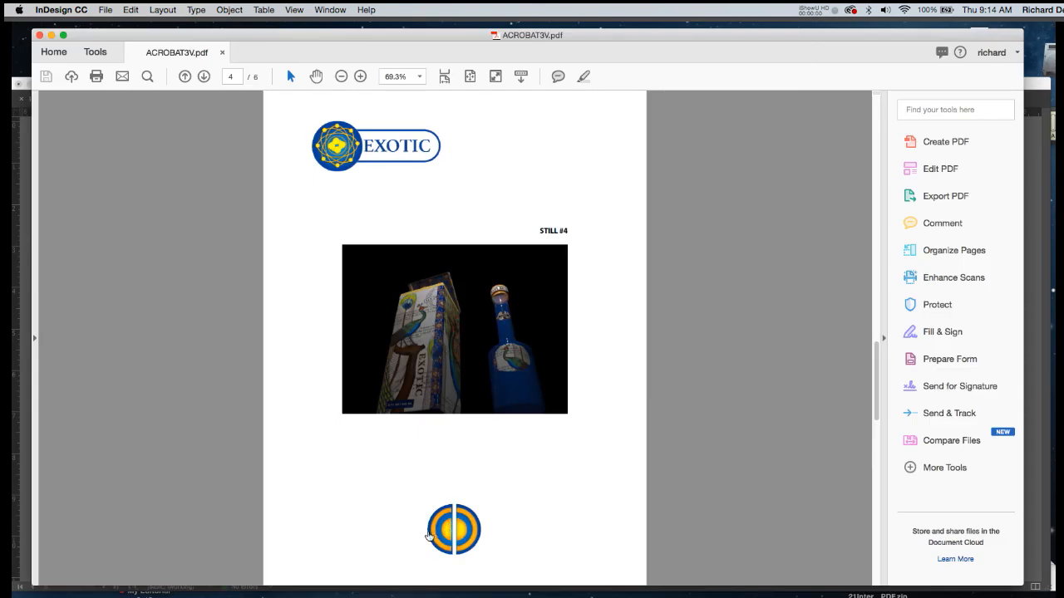
Test the exported PDF's next-page button in Acrobat from the STILL #4 page through VIDEO to the VIRTUAL 3D MODEL page.
{"action": "left_click", "coordinate": [443, 532]}
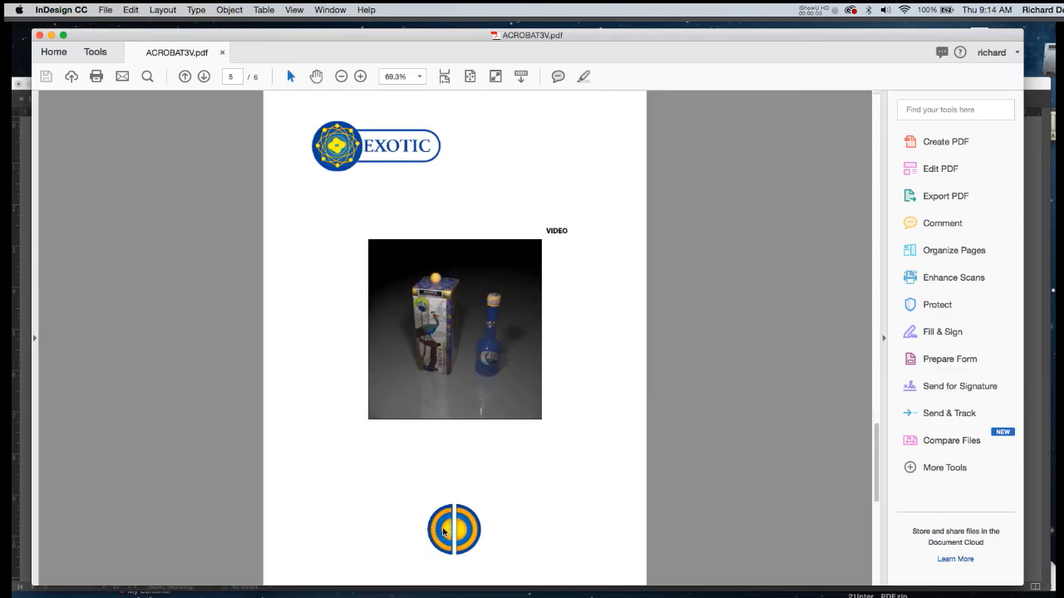
{"action": "left_click", "coordinate": [443, 535]}
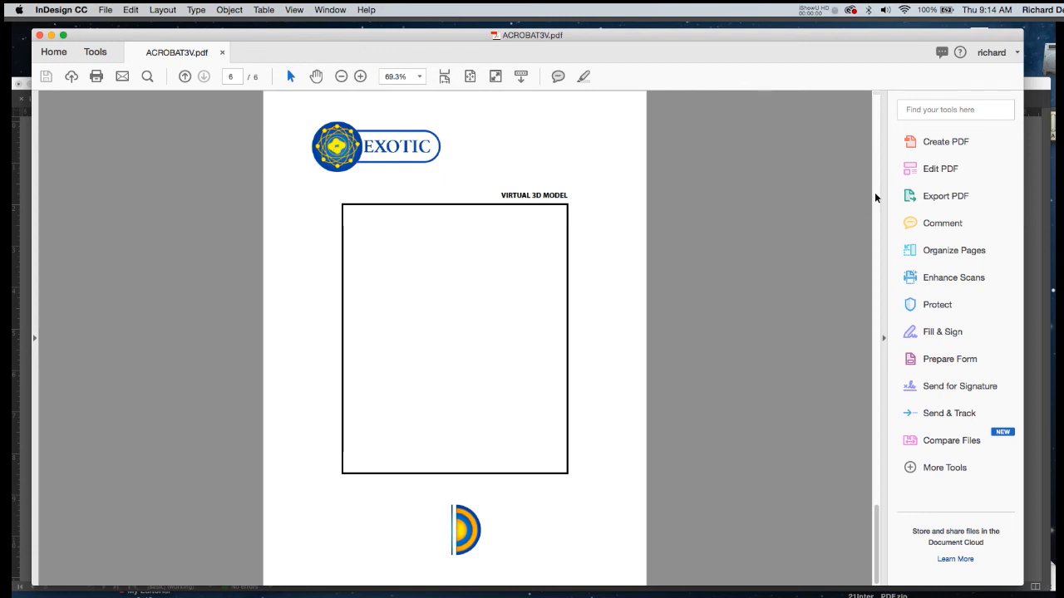
Draw a 3D content area with the Rich Media Add 3D tool inside the black frame on the VIRTUAL 3D MODEL page.
{"action": "left_click", "coordinate": [918, 170]}
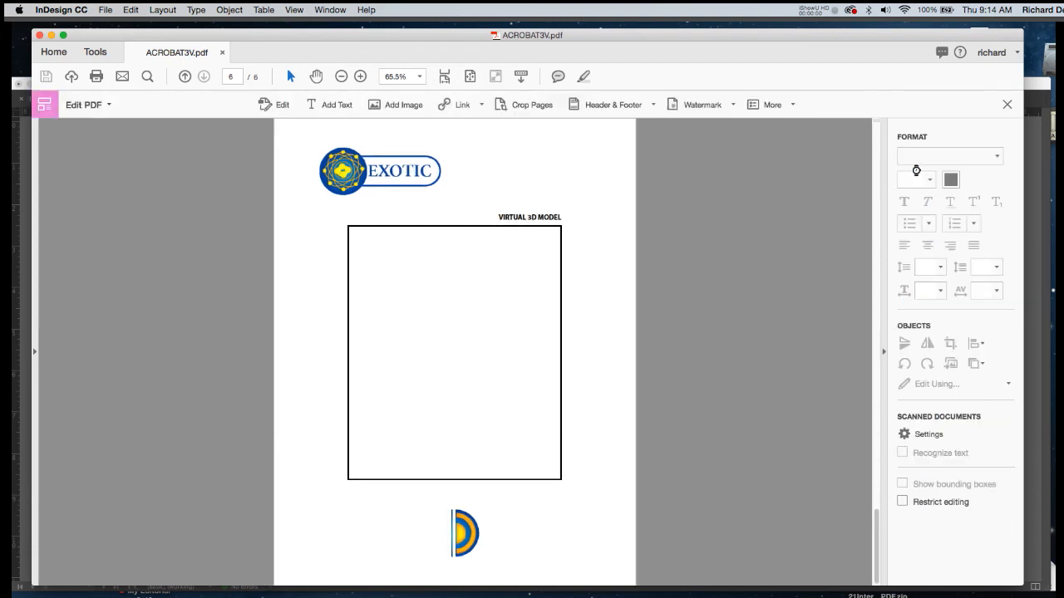
{"action": "left_click", "coordinate": [96, 52]}
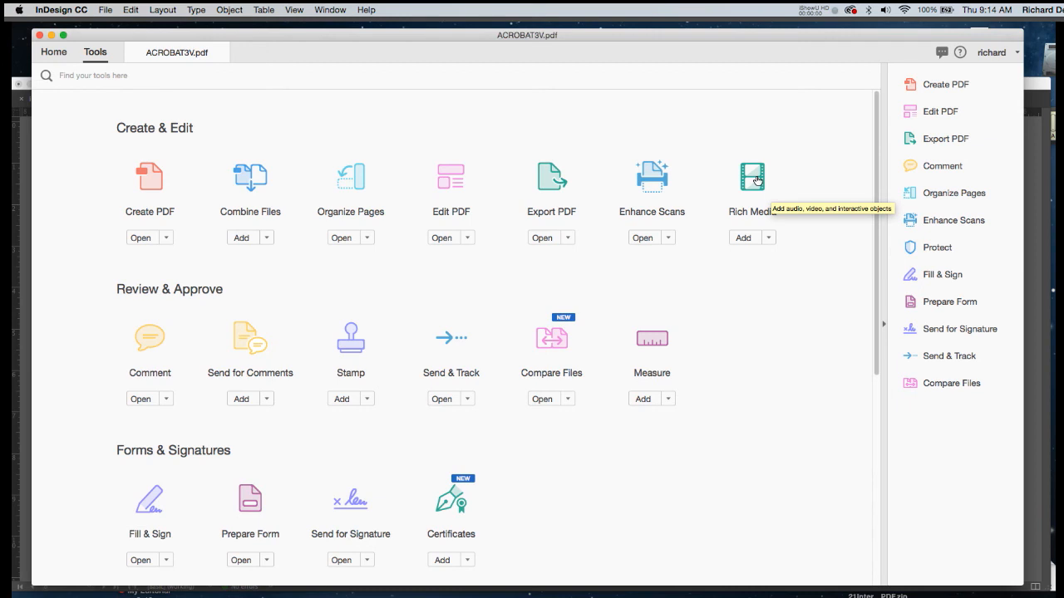
{"action": "left_click", "coordinate": [753, 177]}
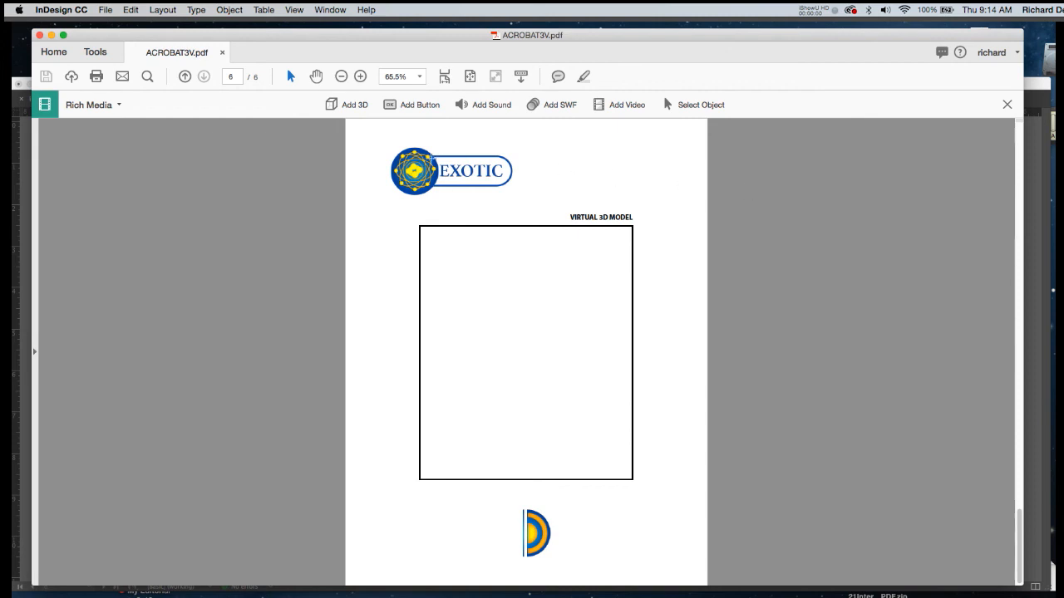
{"action": "left_click", "coordinate": [331, 103]}
{"action": "left_click_drag", "start_coordinate": [428, 235], "coordinate": [632, 479]}
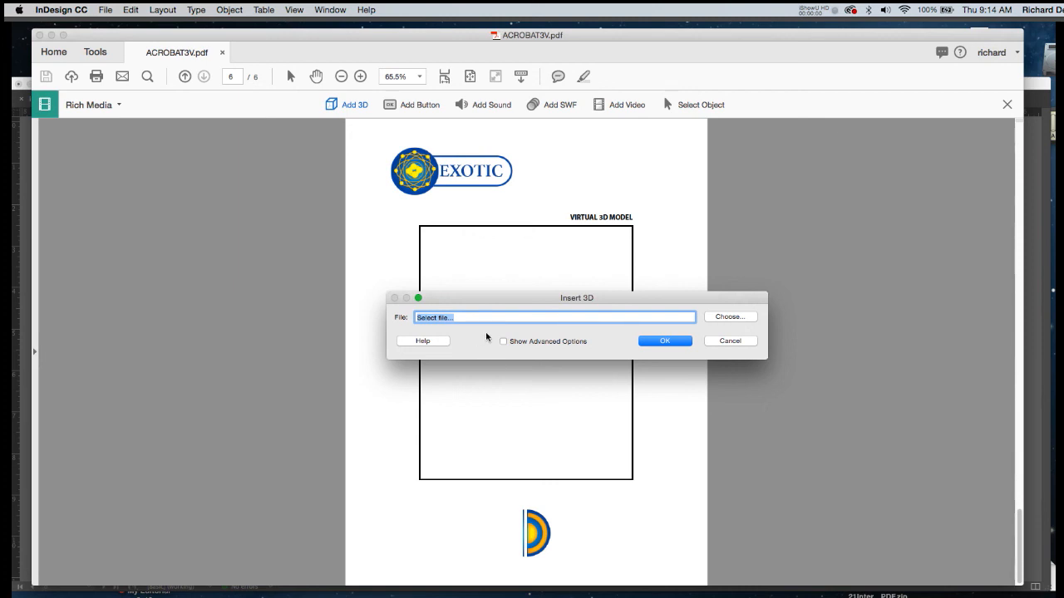
Insert birdbox_beveled.u3d from the CGPH 21 InteractivePDF folder on the Desktop into the 3D content area.
{"action": "left_click", "coordinate": [730, 317]}
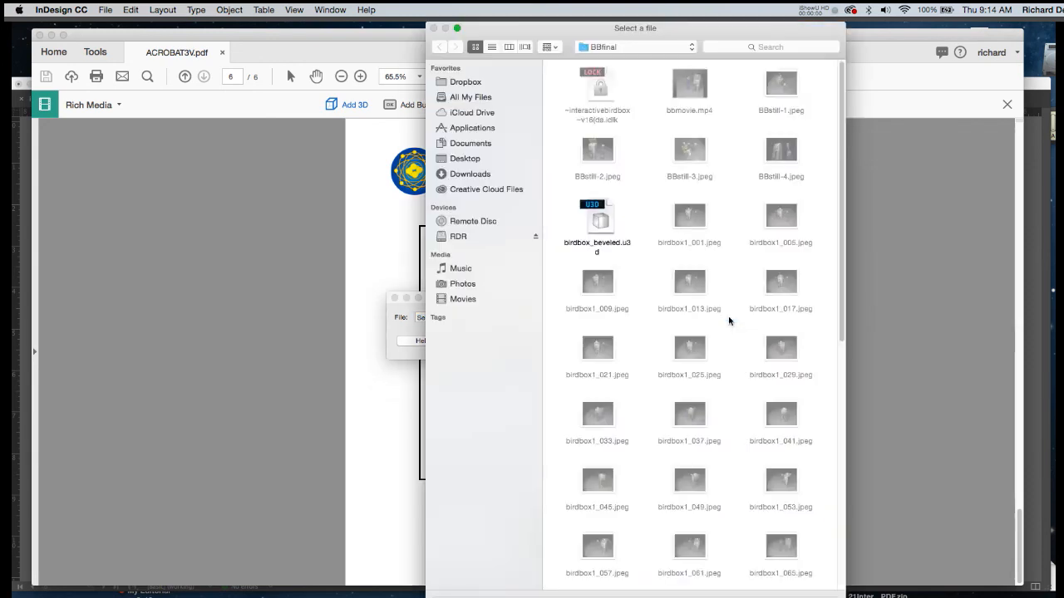
{"action": "left_click", "coordinate": [465, 158]}
{"action": "left_click", "coordinate": [492, 46]}
{"action": "left_click", "coordinate": [572, 81]}
{"action": "double_click", "coordinate": [571, 80]}
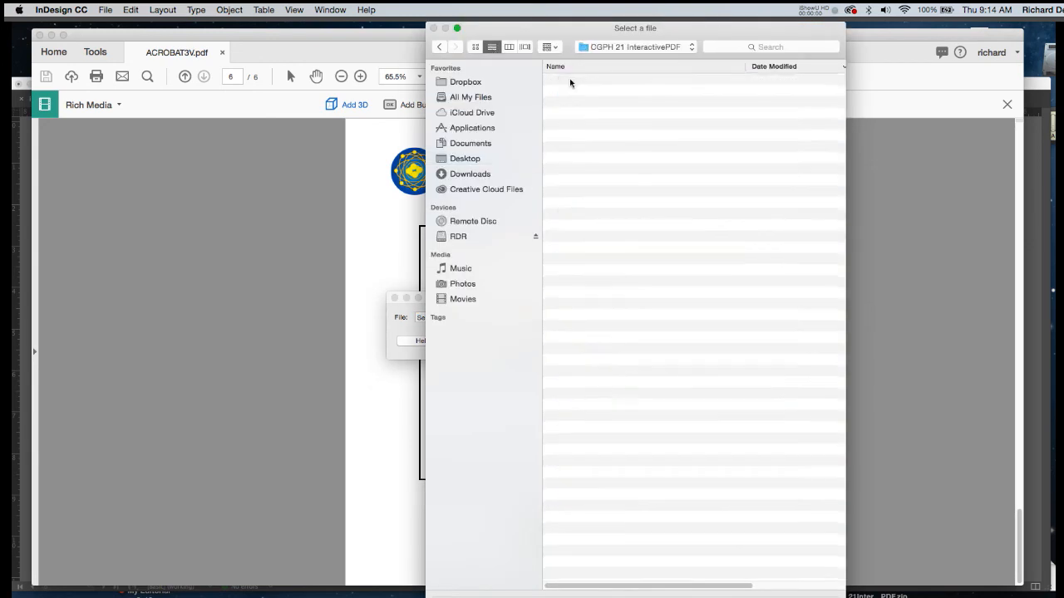
{"action": "left_click", "coordinate": [579, 238]}
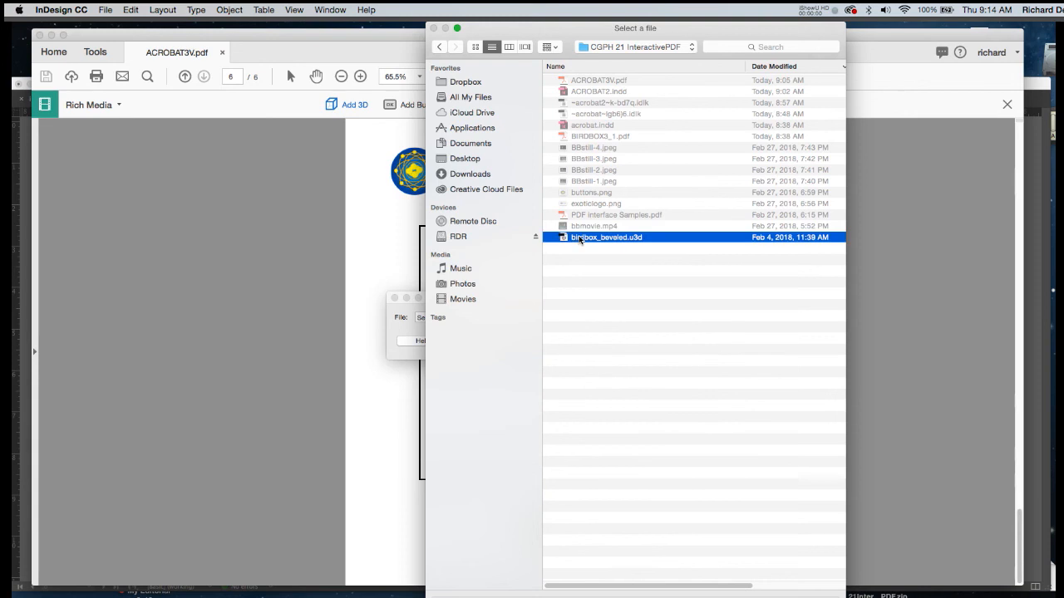
{"action": "left_click", "coordinate": [787, 588]}
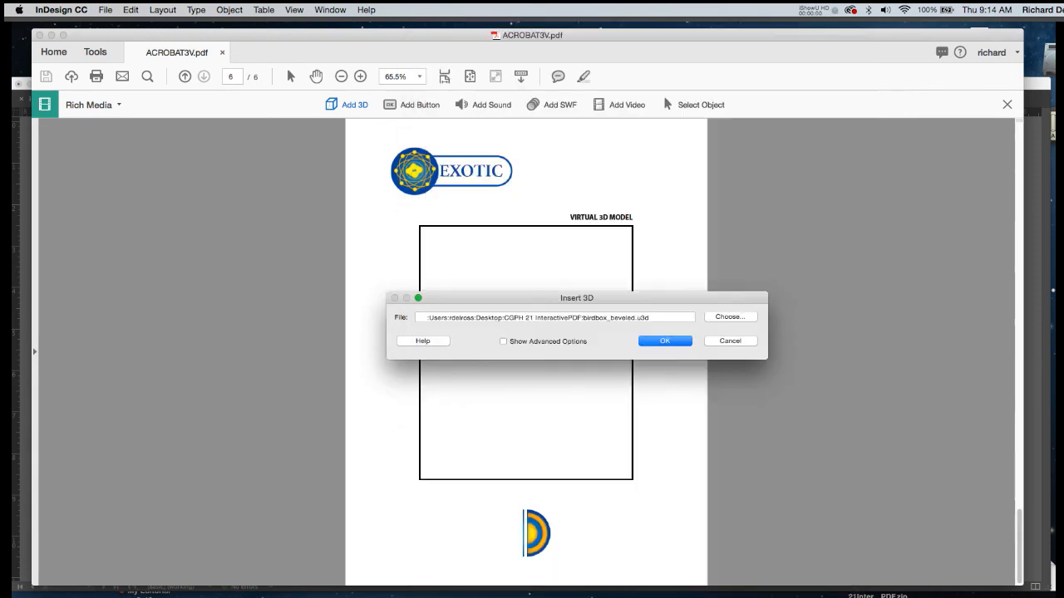
{"action": "left_click", "coordinate": [669, 342]}
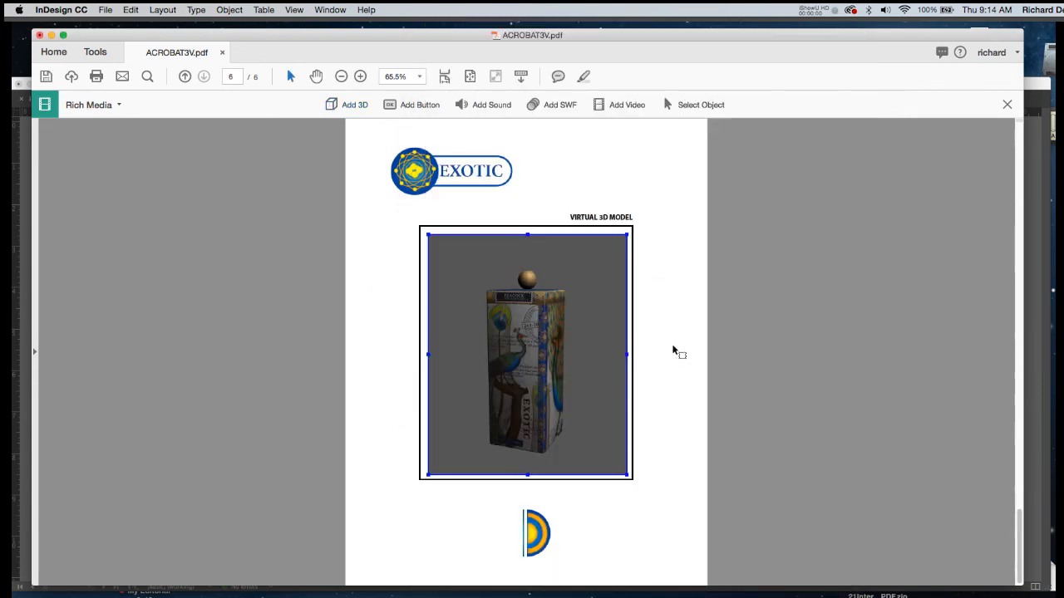
Give the inserted 3D model a transparent background in its launch settings.
{"action": "right_click", "coordinate": [589, 315]}
{"action": "left_click", "coordinate": [612, 336]}
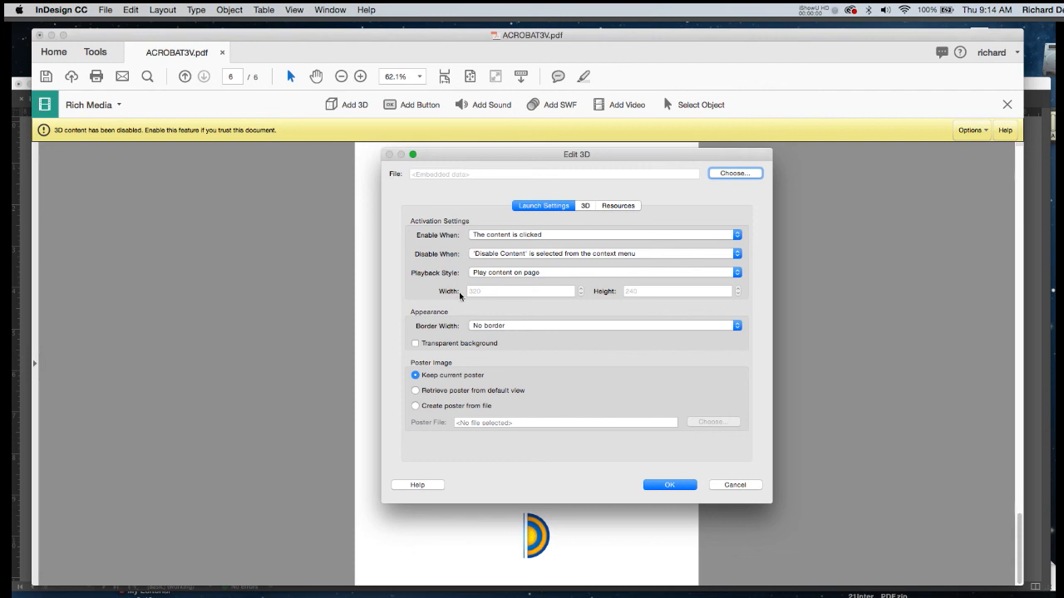
{"action": "left_click", "coordinate": [416, 344]}
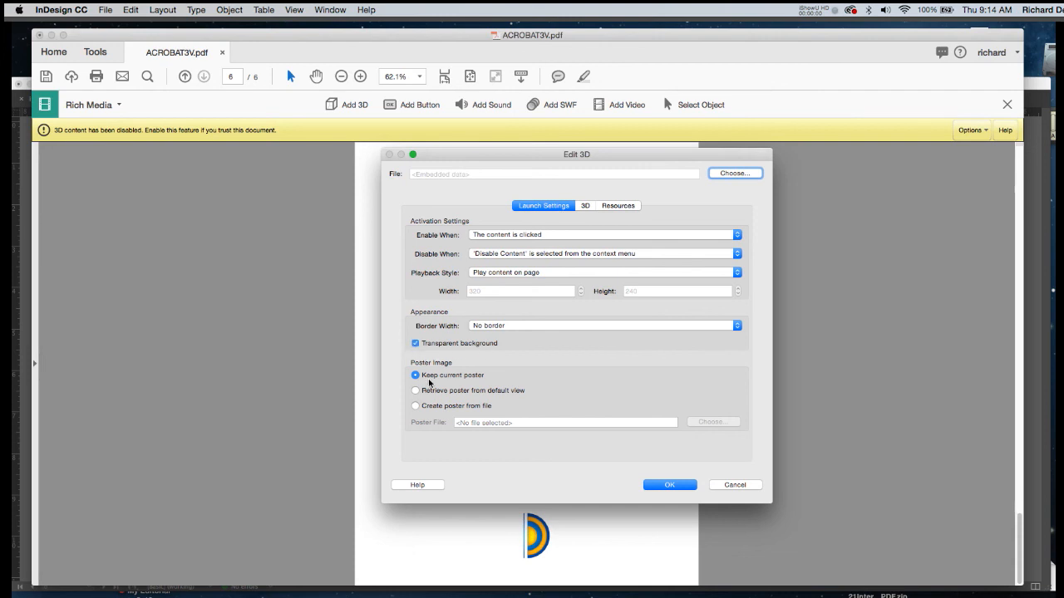
{"action": "left_click", "coordinate": [675, 483]}
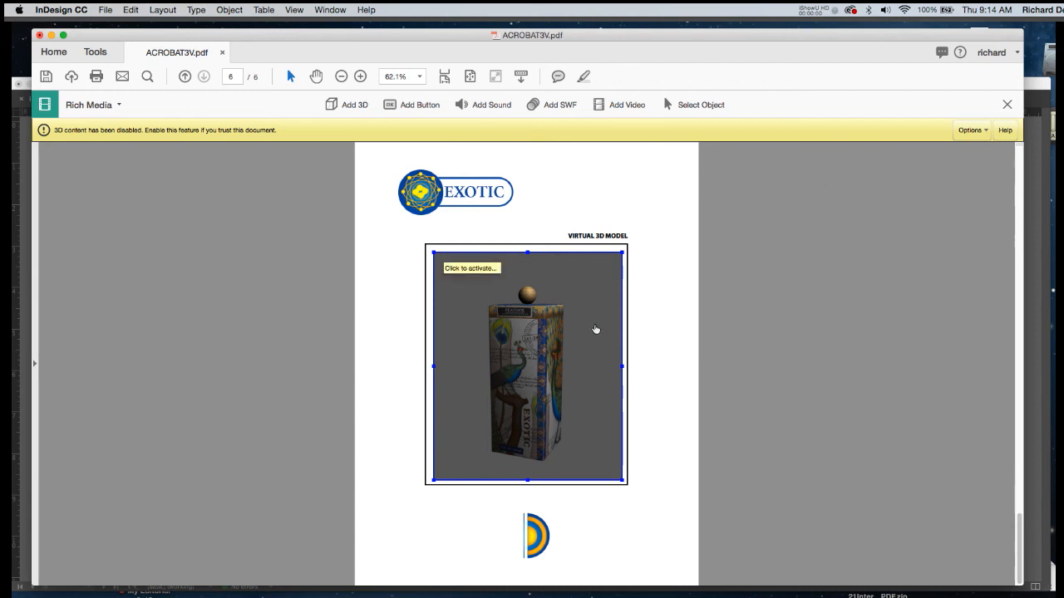
Enable the 3D content by always trusting this document, and rotate the bird box model to view another side.
{"action": "left_click", "coordinate": [984, 131]}
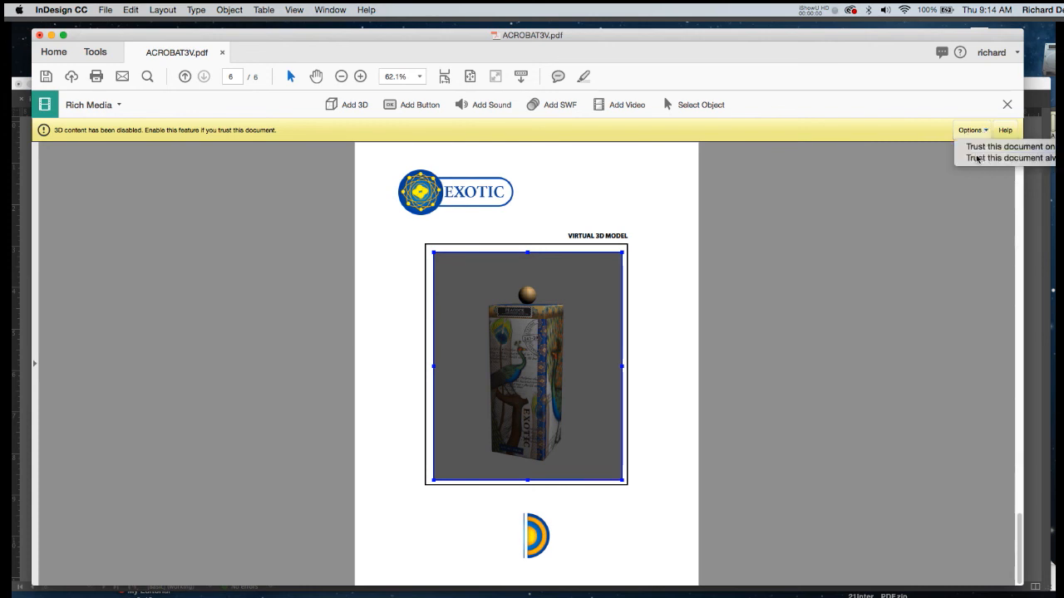
{"action": "left_click", "coordinate": [980, 157]}
{"action": "left_click_drag", "start_coordinate": [589, 321], "coordinate": [522, 342]}
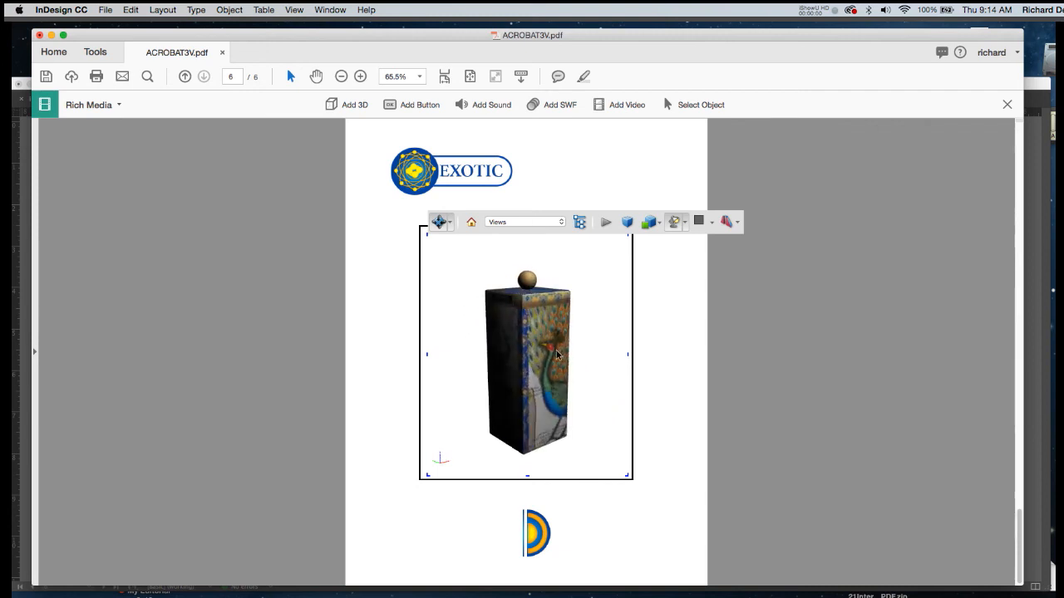